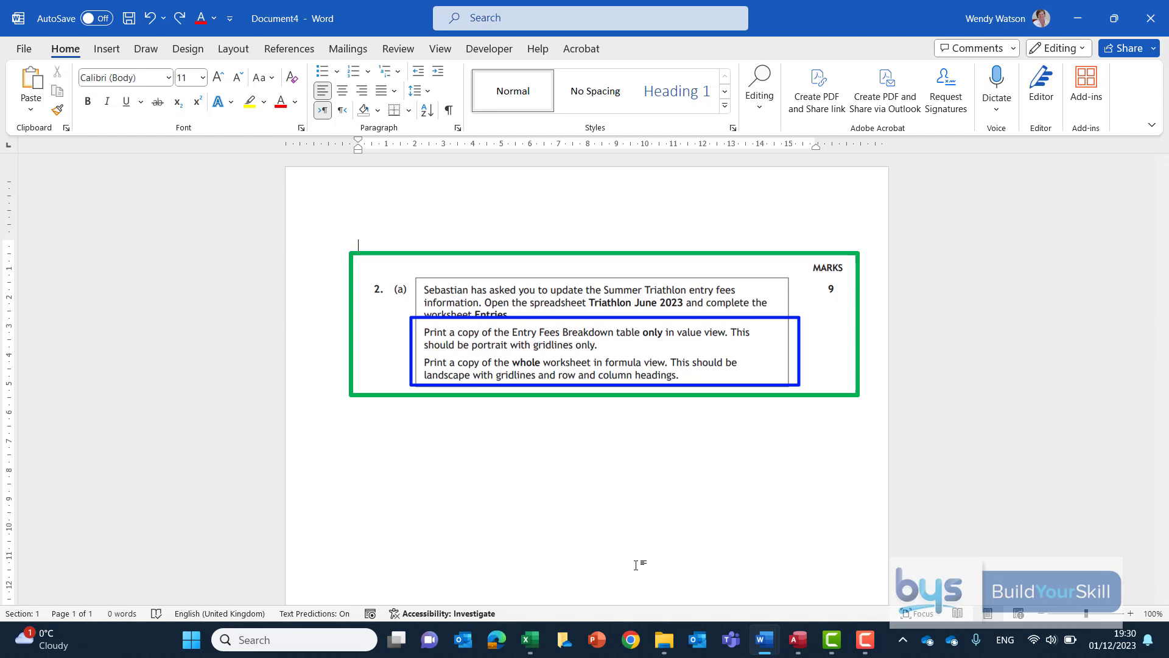
Step: Merge and centre the Entry Fees Breakdown title across G2:J2
key(alt+Tab)
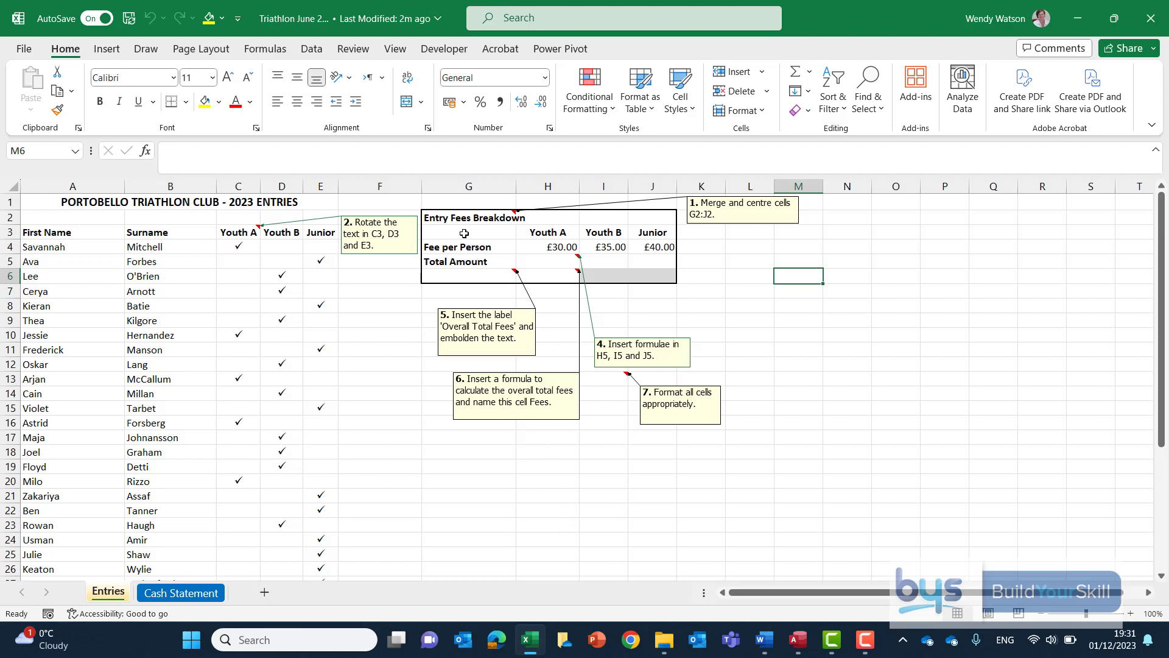
click(477, 218)
drag(477, 218, 633, 217)
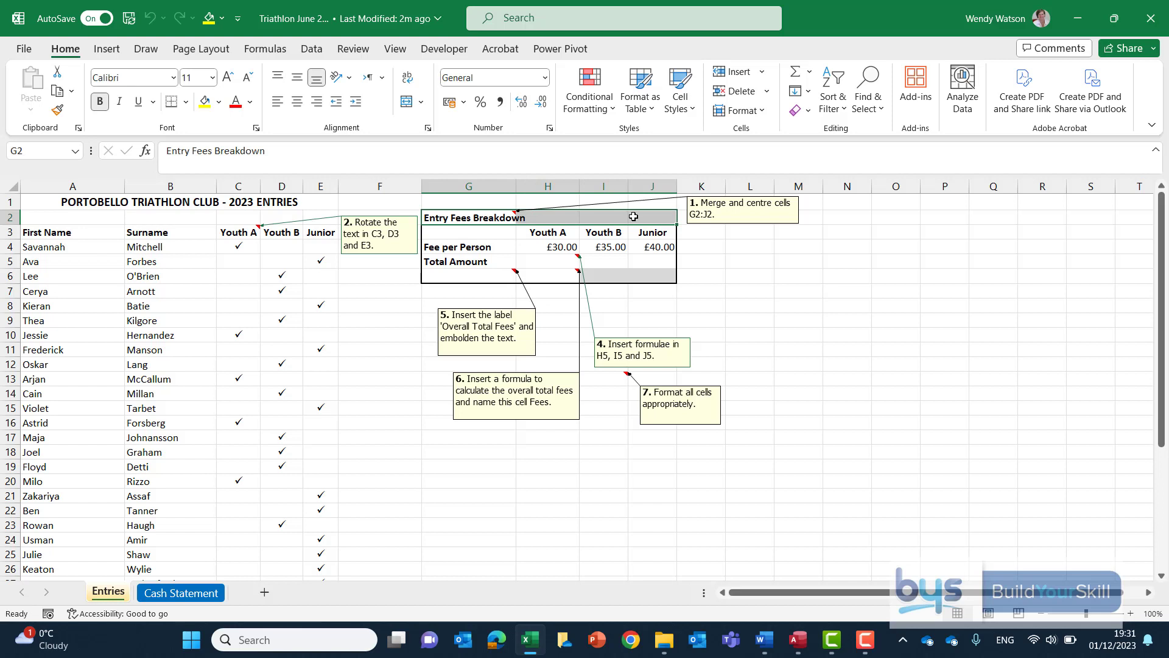
click(406, 103)
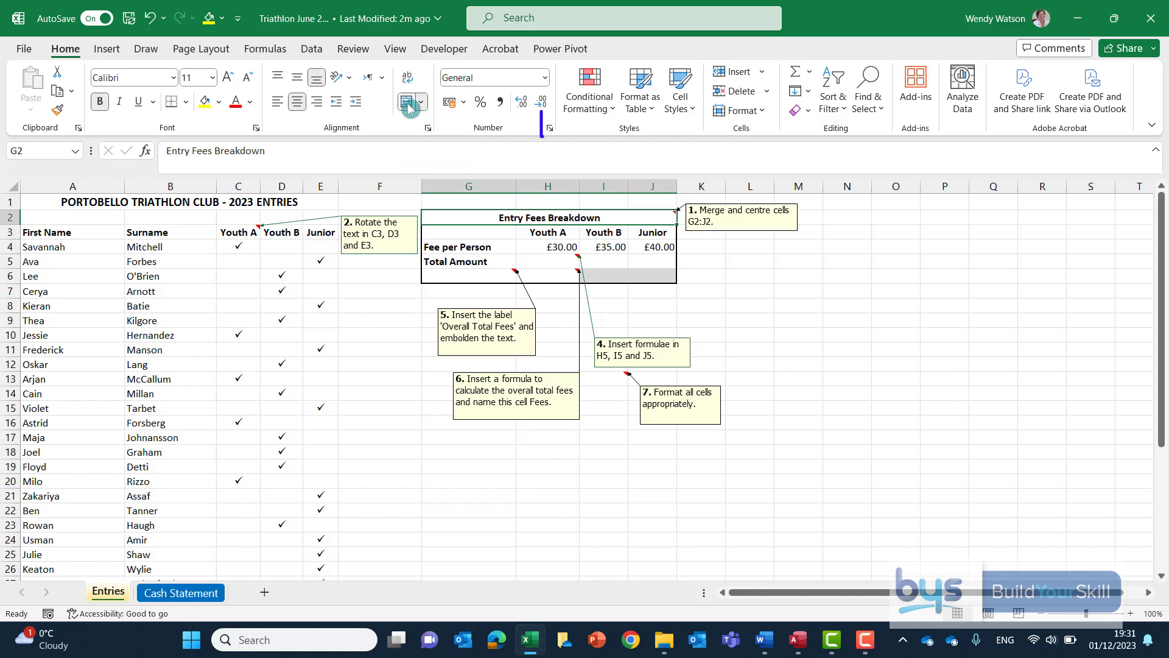
click(430, 130)
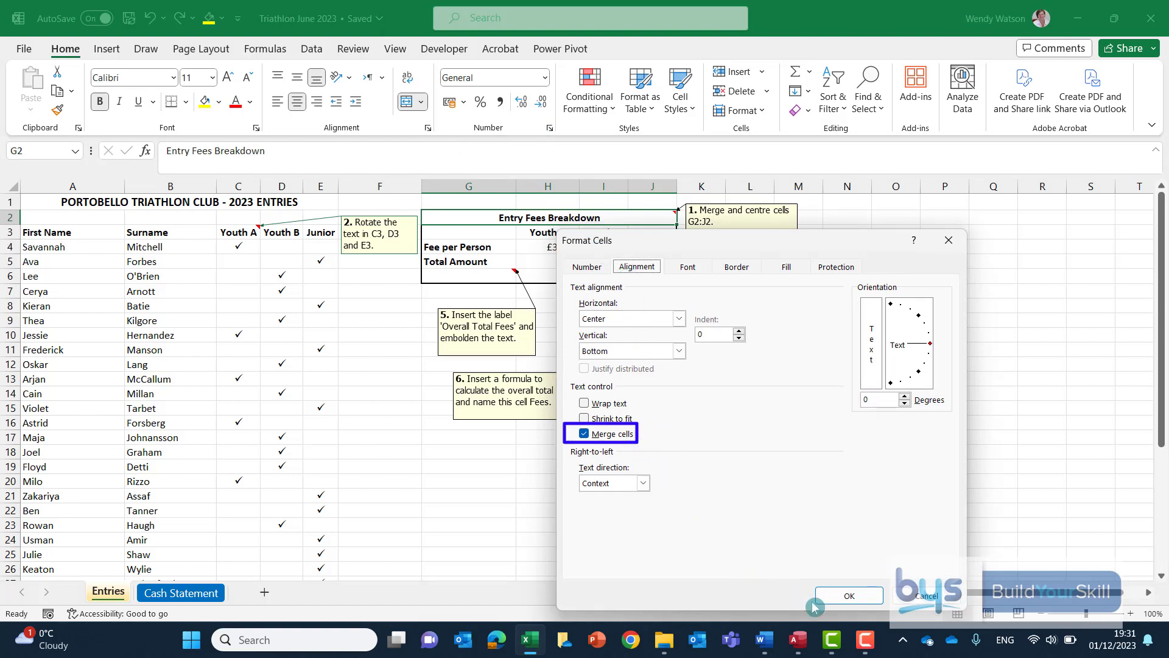
click(850, 597)
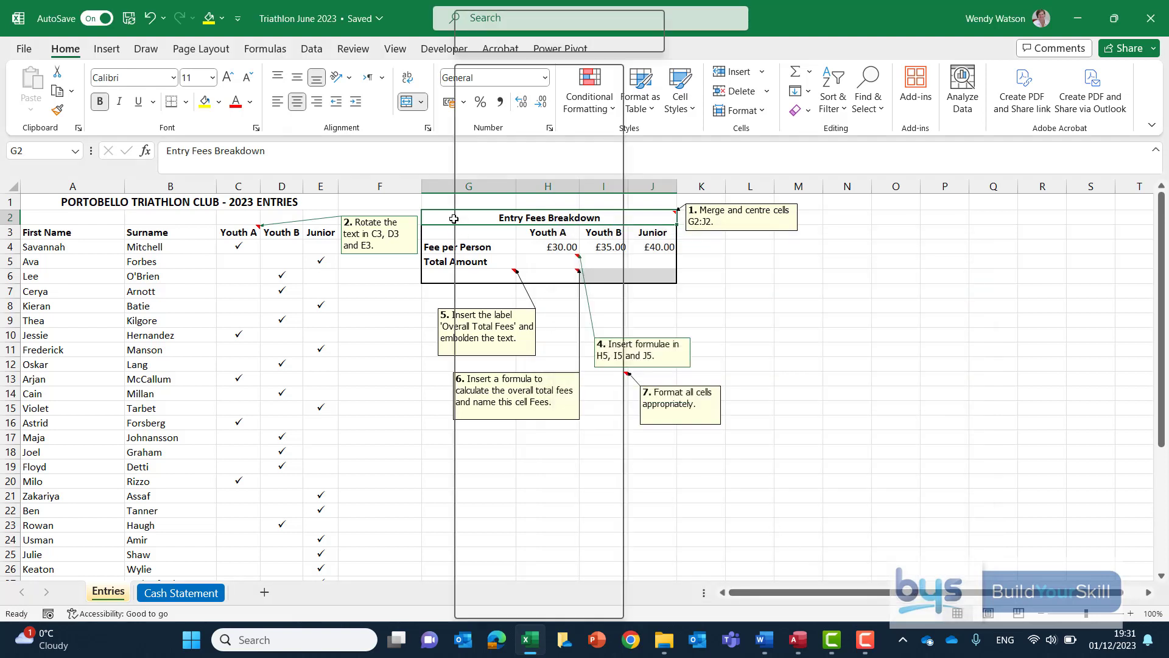
Step: Review G2's cell formatting and delete the task 1 note attached to it
right_click(454, 219)
click(504, 494)
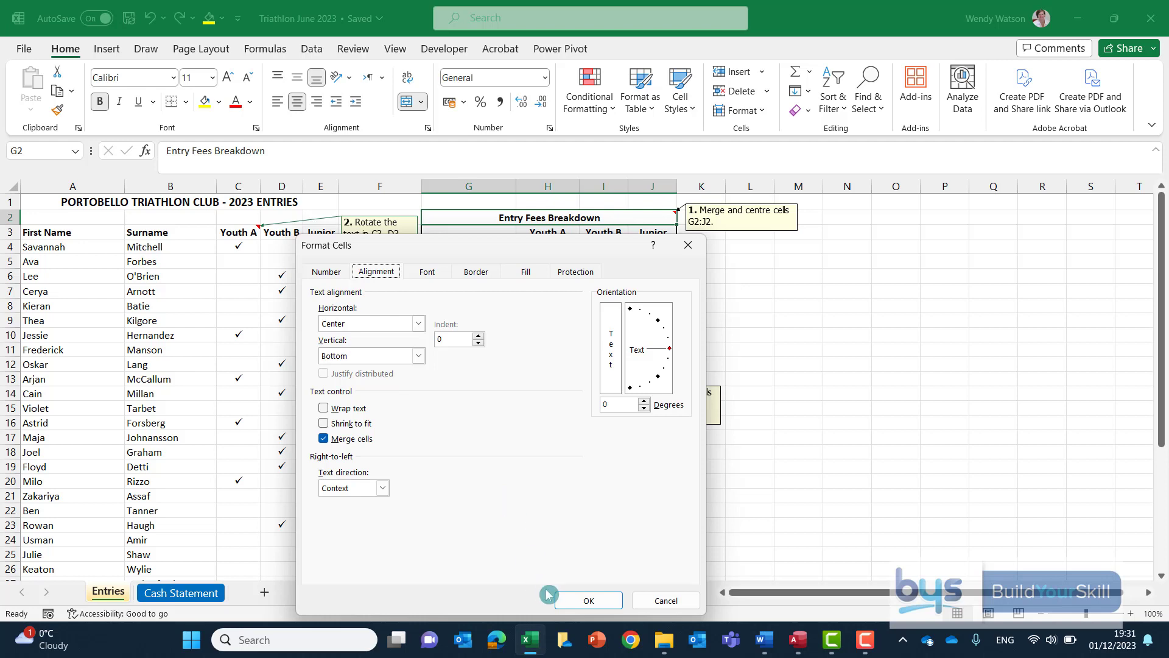
click(589, 600)
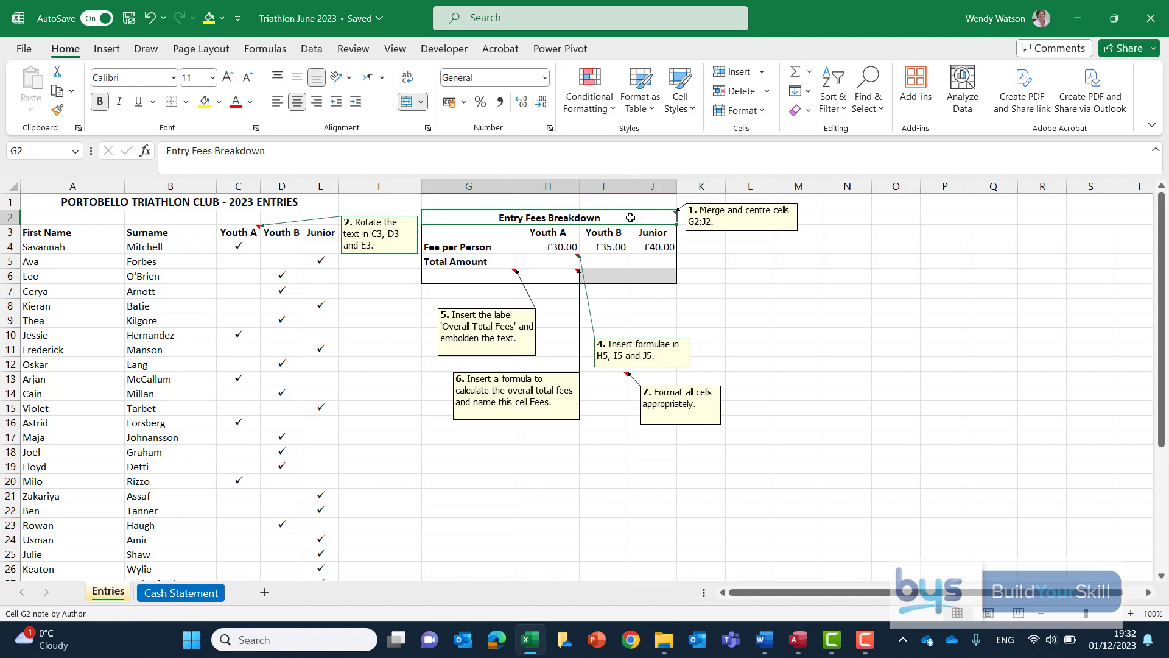
right_click(631, 217)
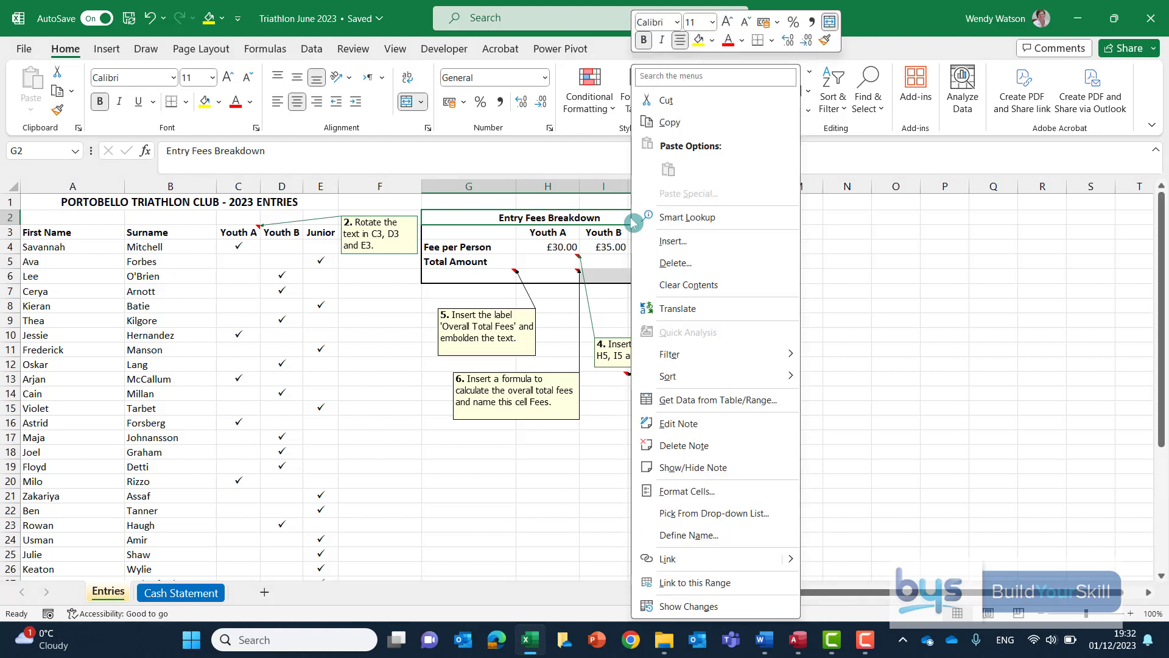
click(700, 450)
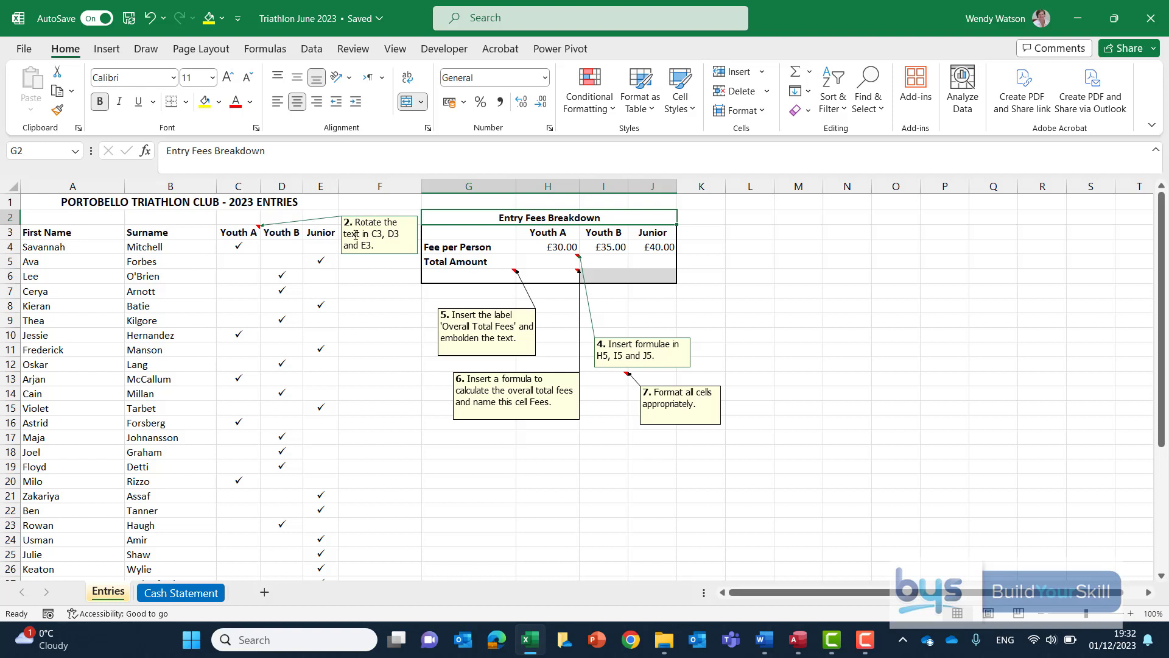
Step: Set the Youth A, Youth B and Junior headings in C3:E3 to Vertical Text
click(235, 233)
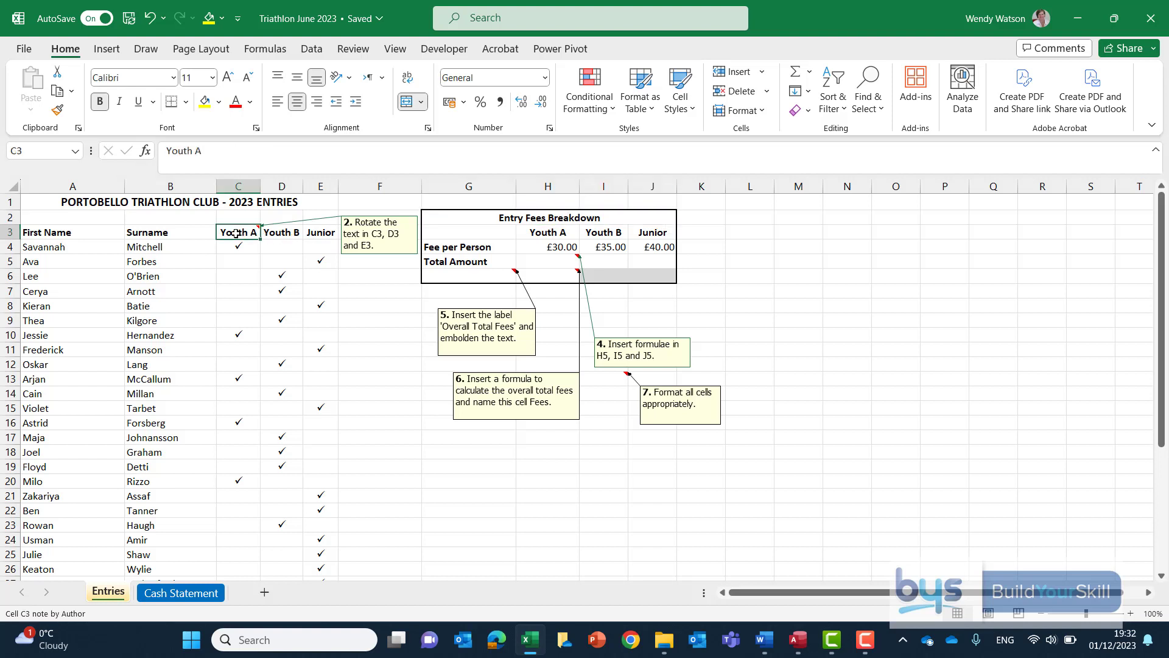
drag(259, 233, 310, 231)
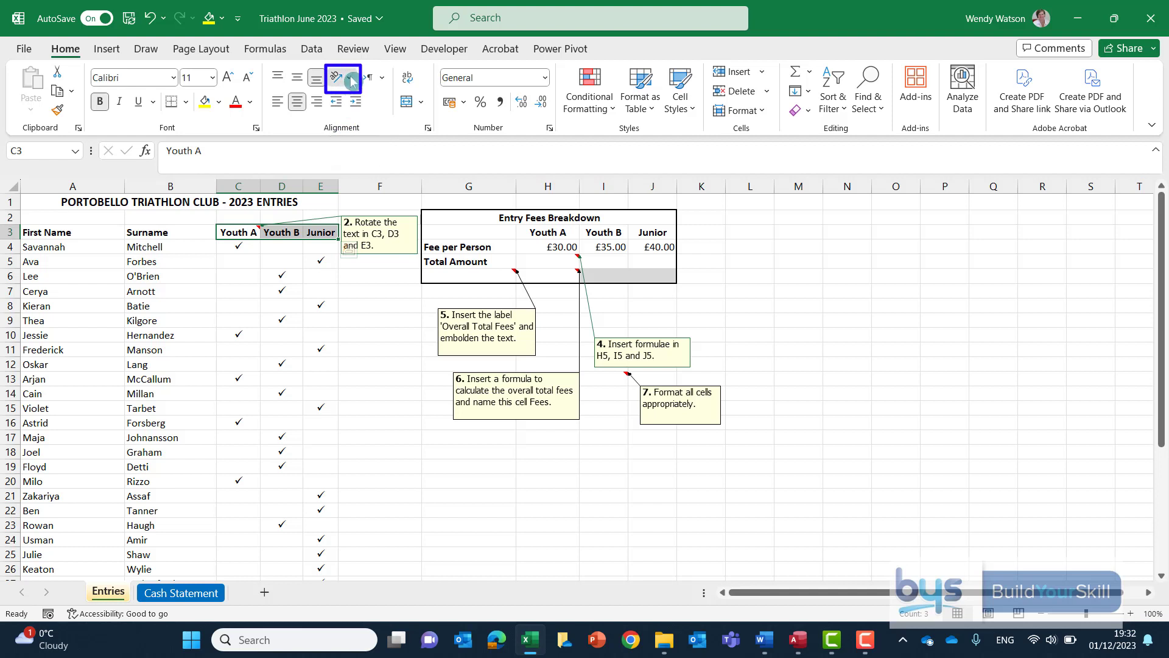
click(352, 82)
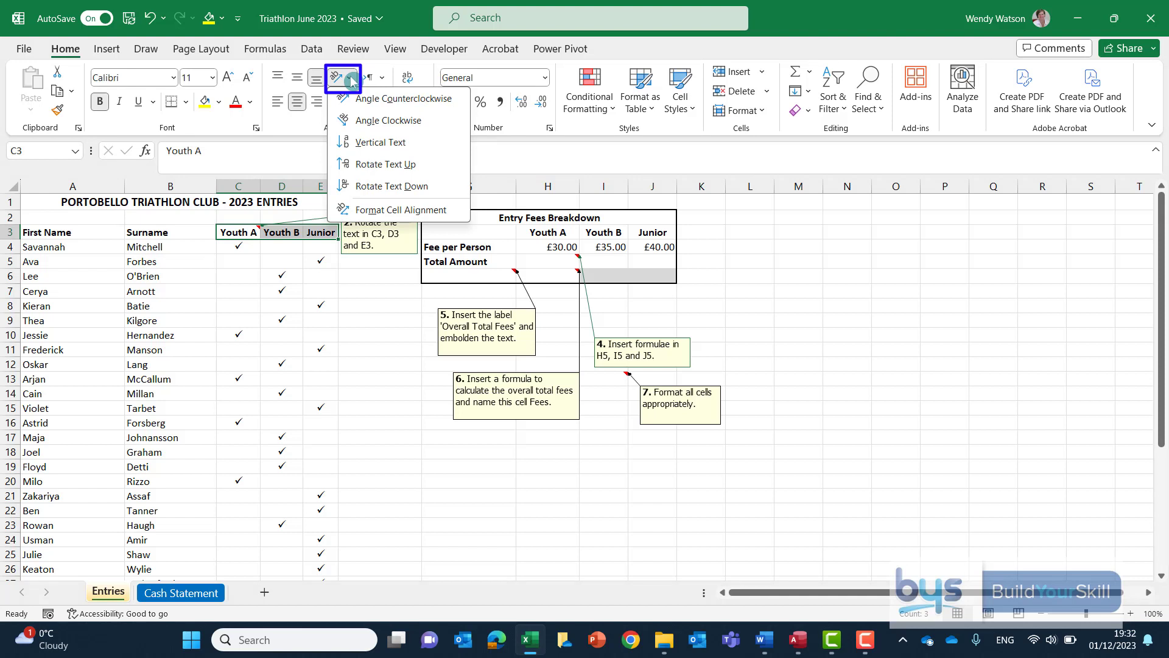
click(367, 143)
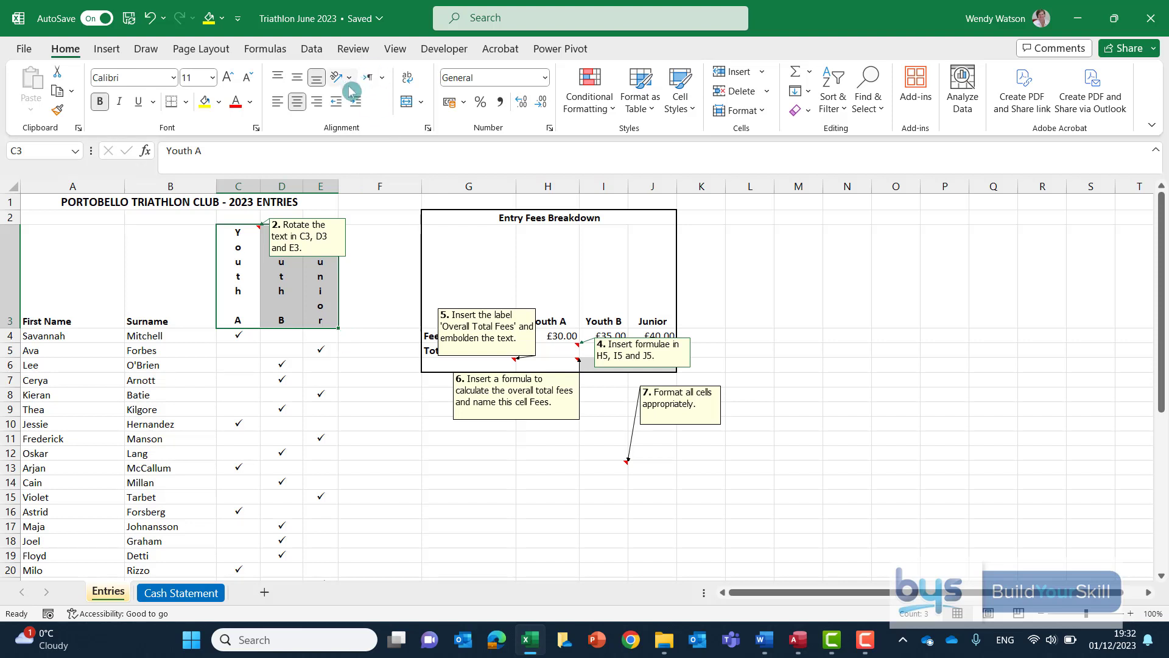
Step: Review the headings' alignment settings and delete the task 2 note on C3
click(428, 129)
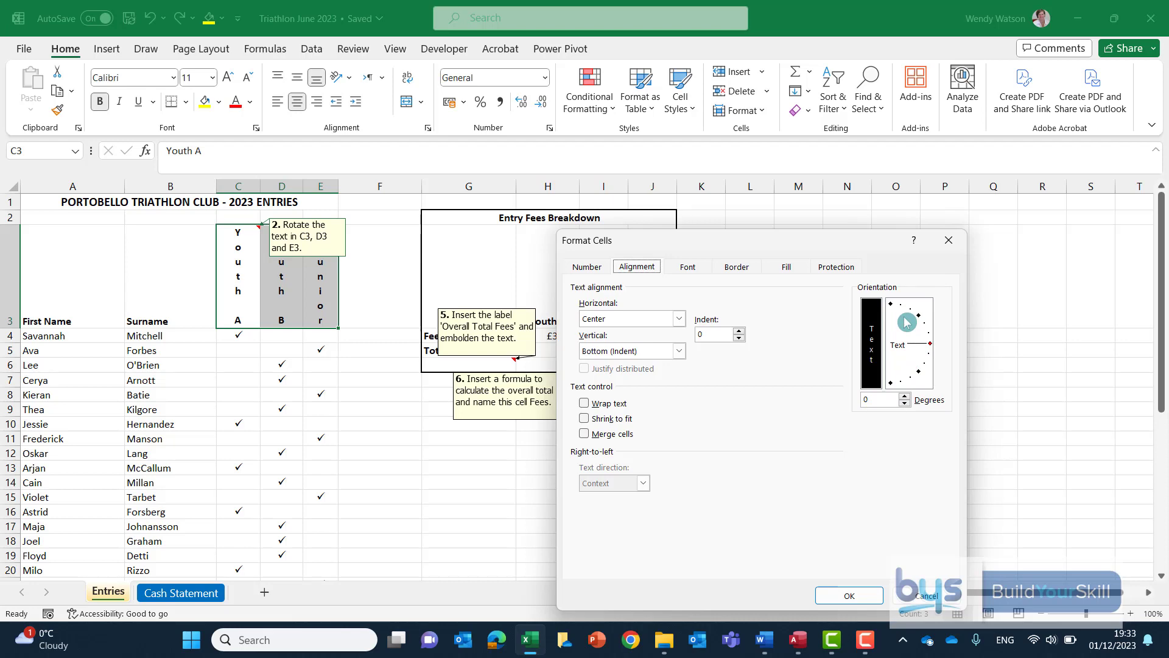
click(850, 596)
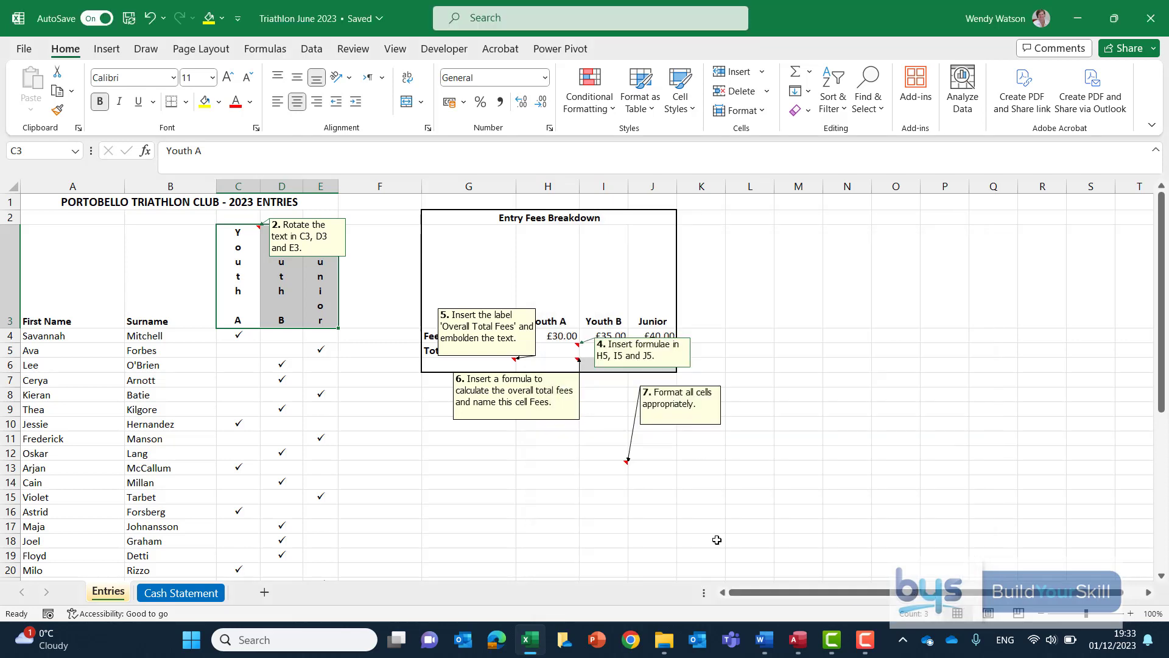
right_click(245, 239)
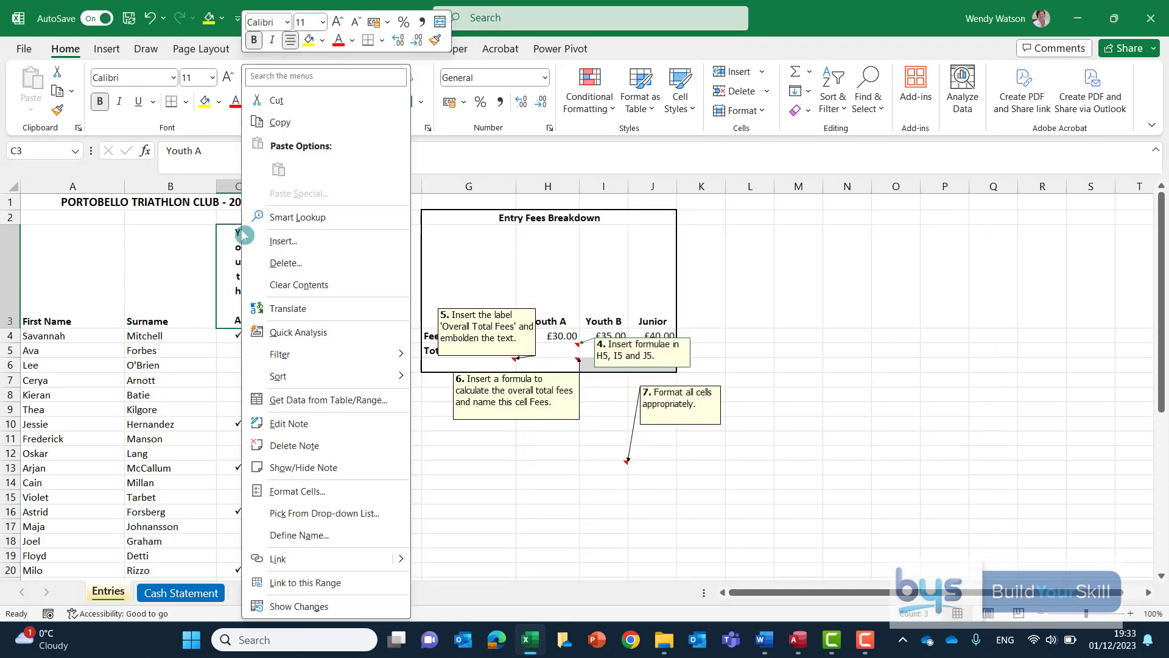
click(294, 446)
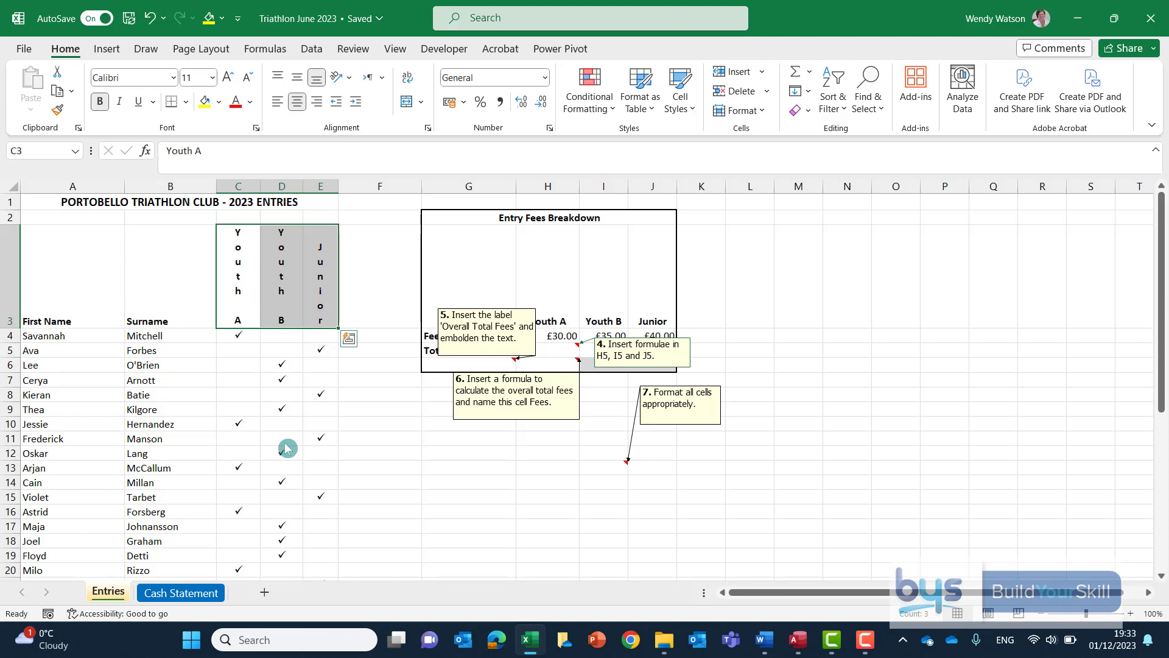
Step: Drag the task 3 note away from C38 and return to C38 for the entry count
scroll(284, 390, down, 2)
scroll(285, 390, down, 5)
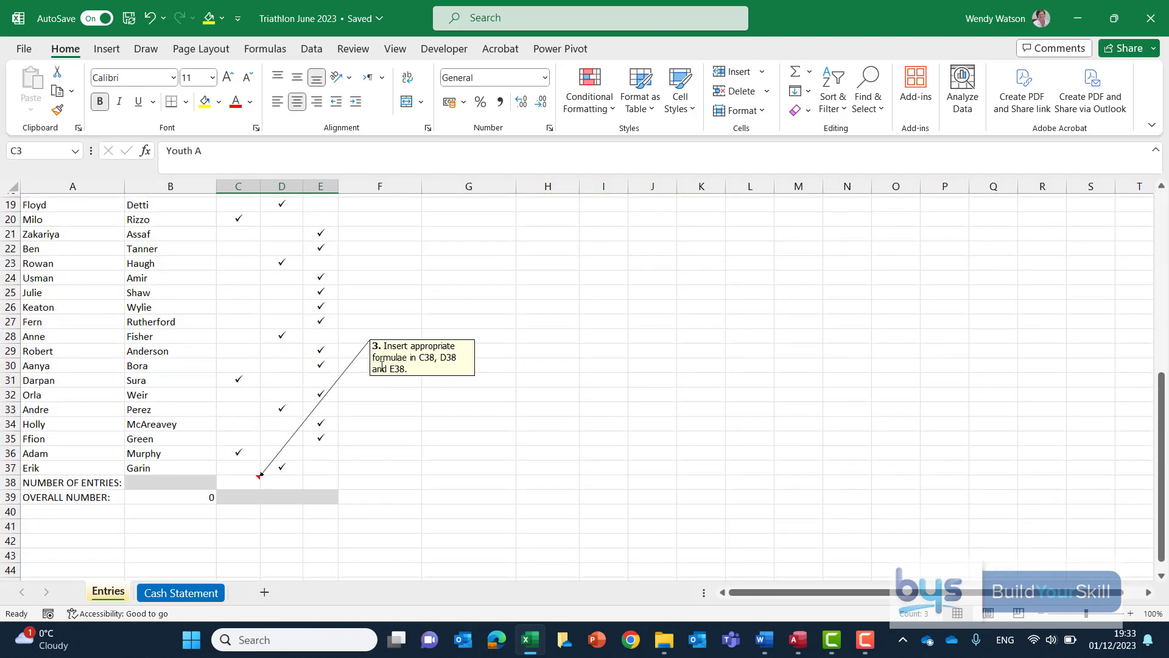
drag(396, 346, 431, 424)
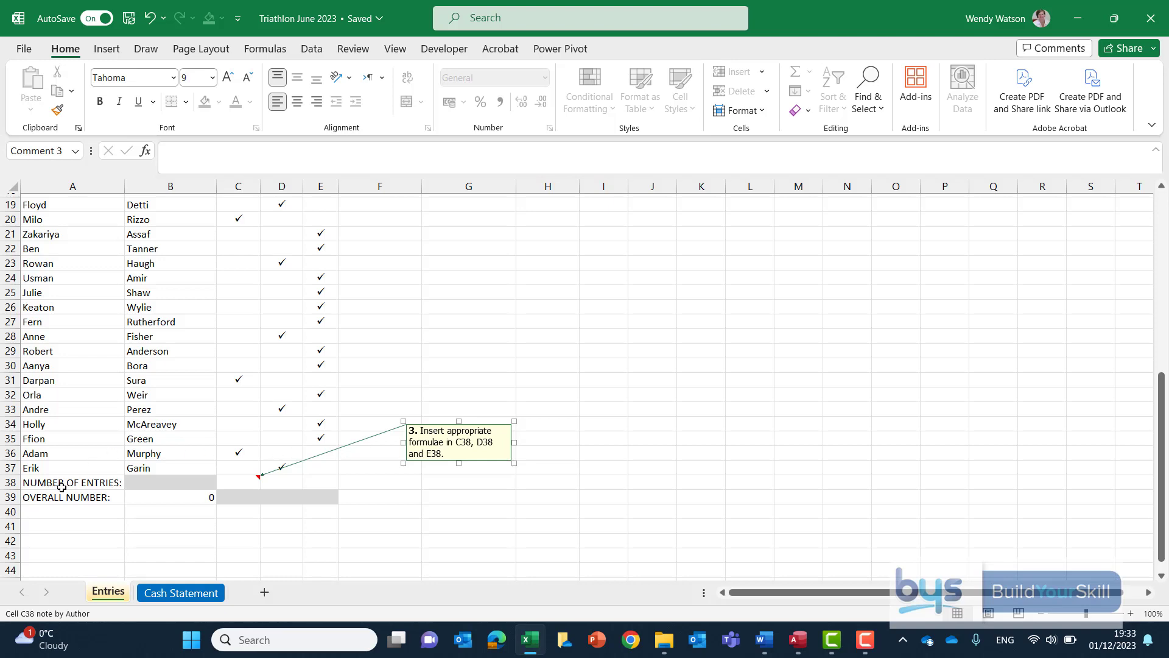
scroll(288, 439, up, 5)
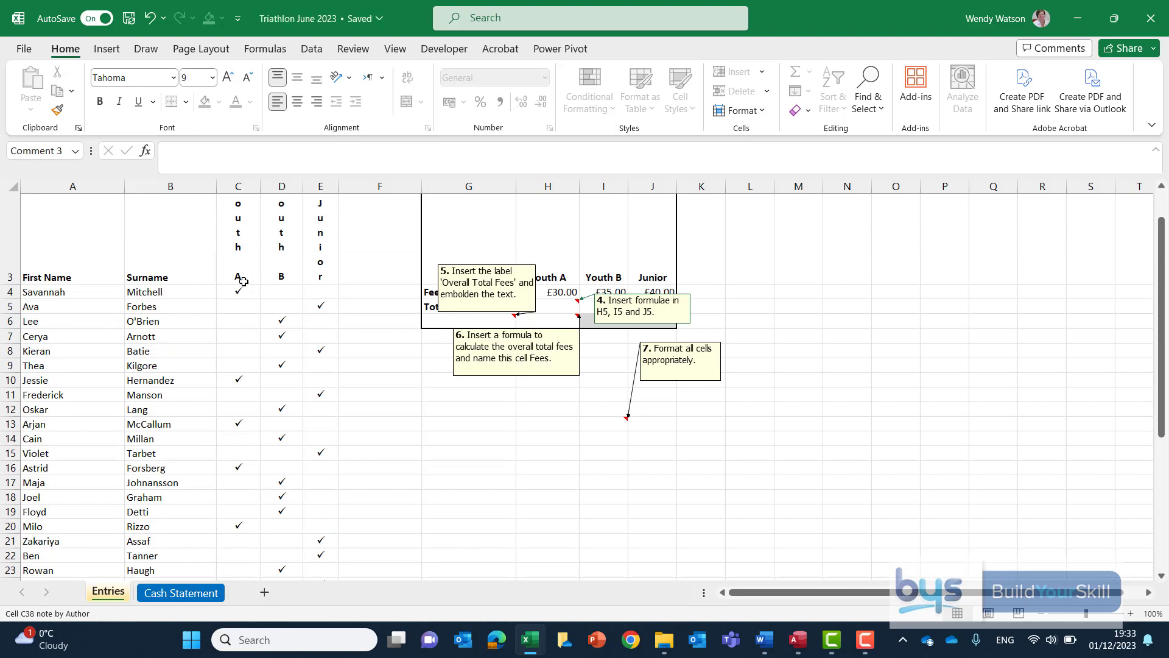
click(239, 291)
key(Delete)
scroll(297, 243, up, 1)
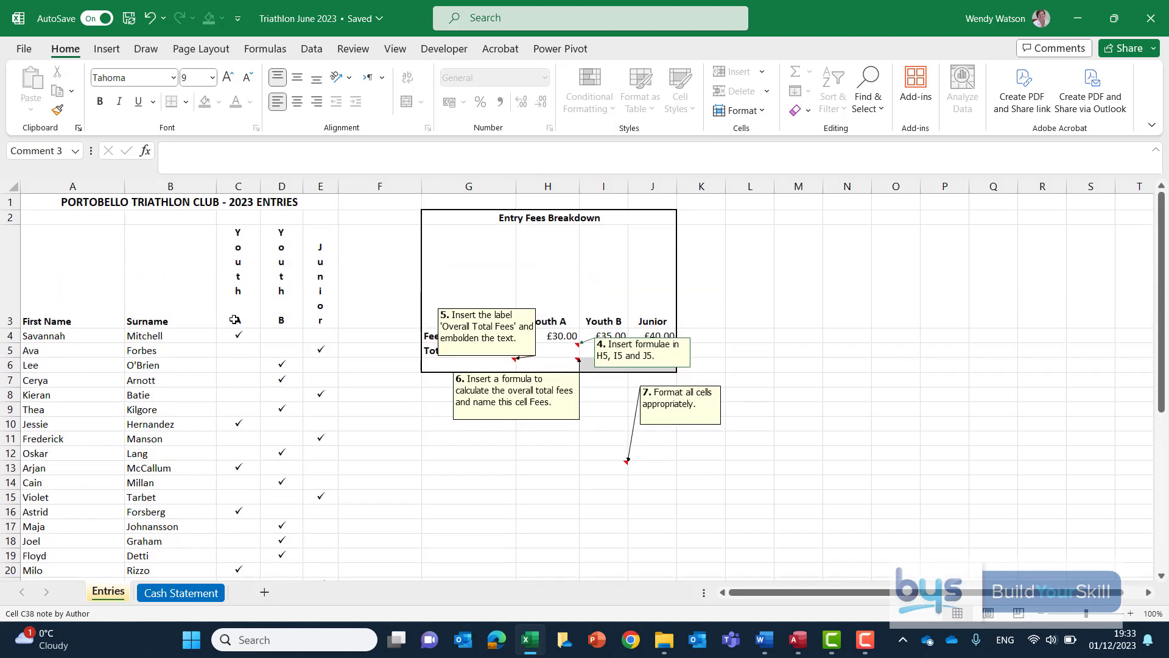
scroll(235, 319, down, 4)
scroll(234, 321, down, 4)
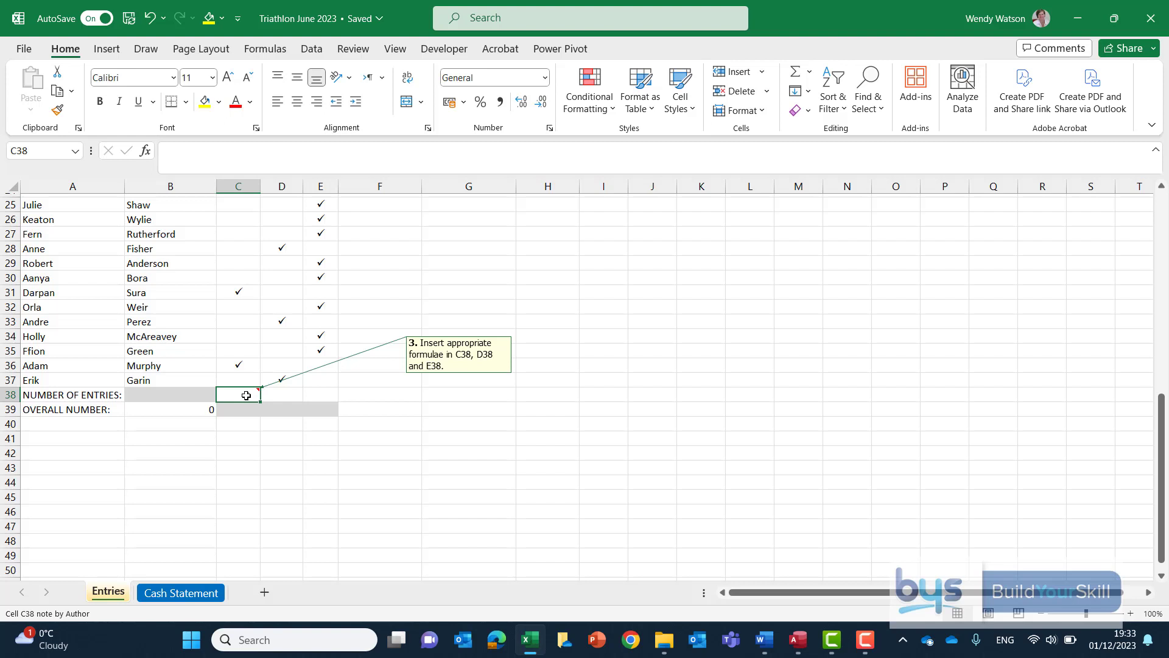
click(812, 76)
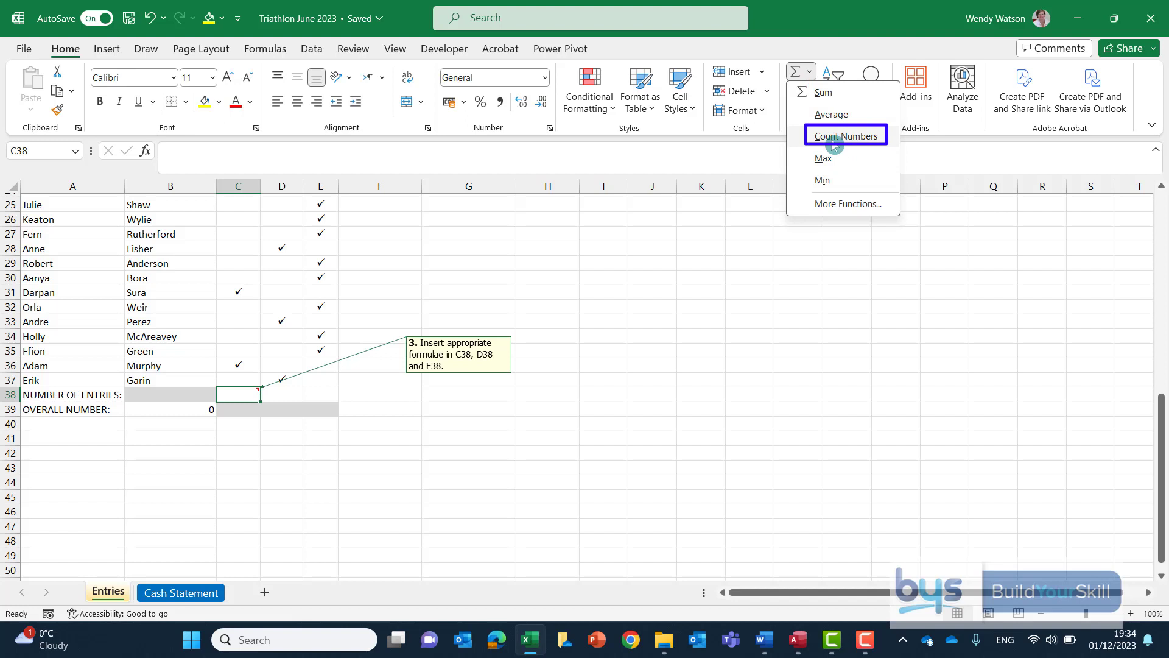
click(227, 397)
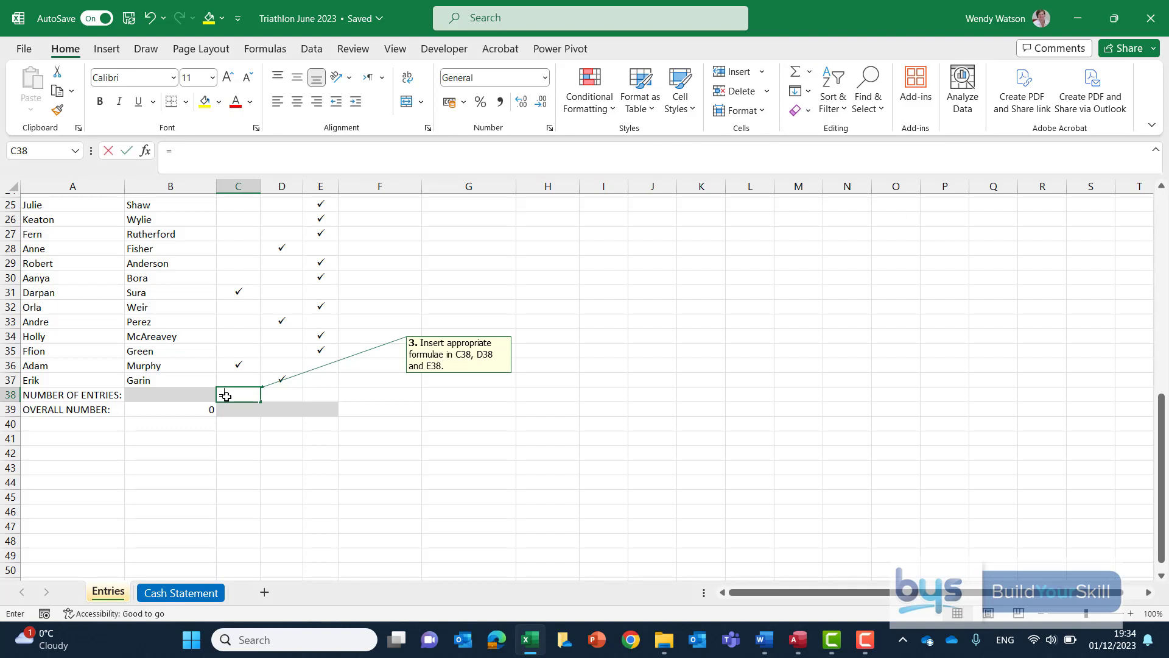
Step: Enter =COUNTA(C4:C37) in C38 to count the Youth A entries
text(=count)
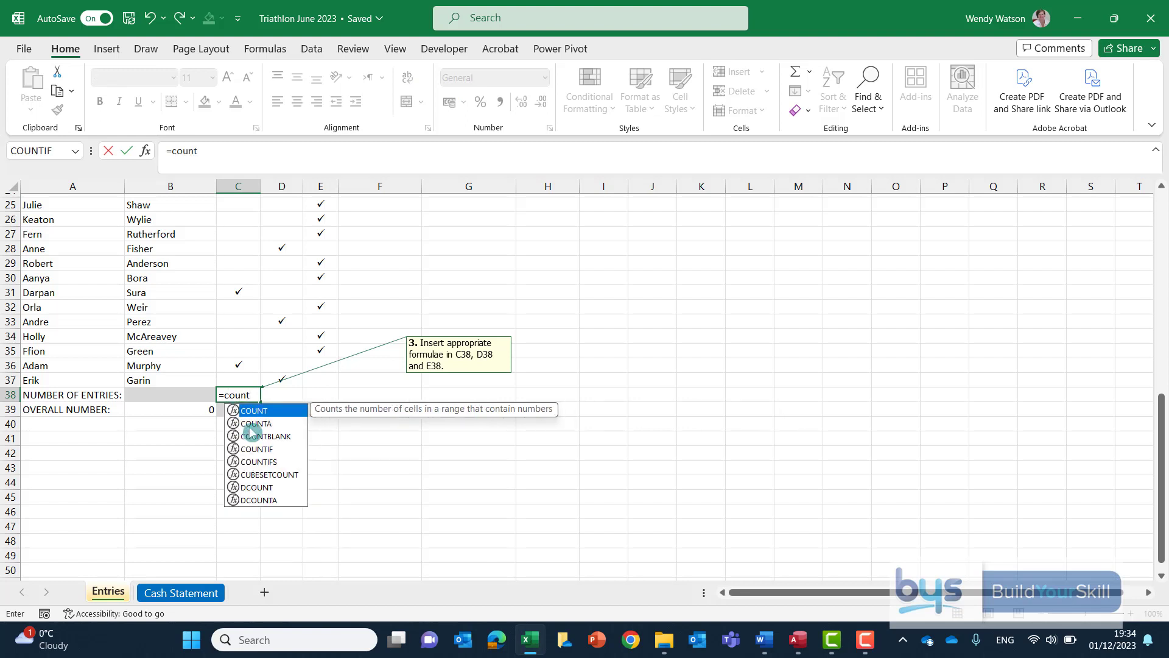
click(250, 426)
double_click(249, 426)
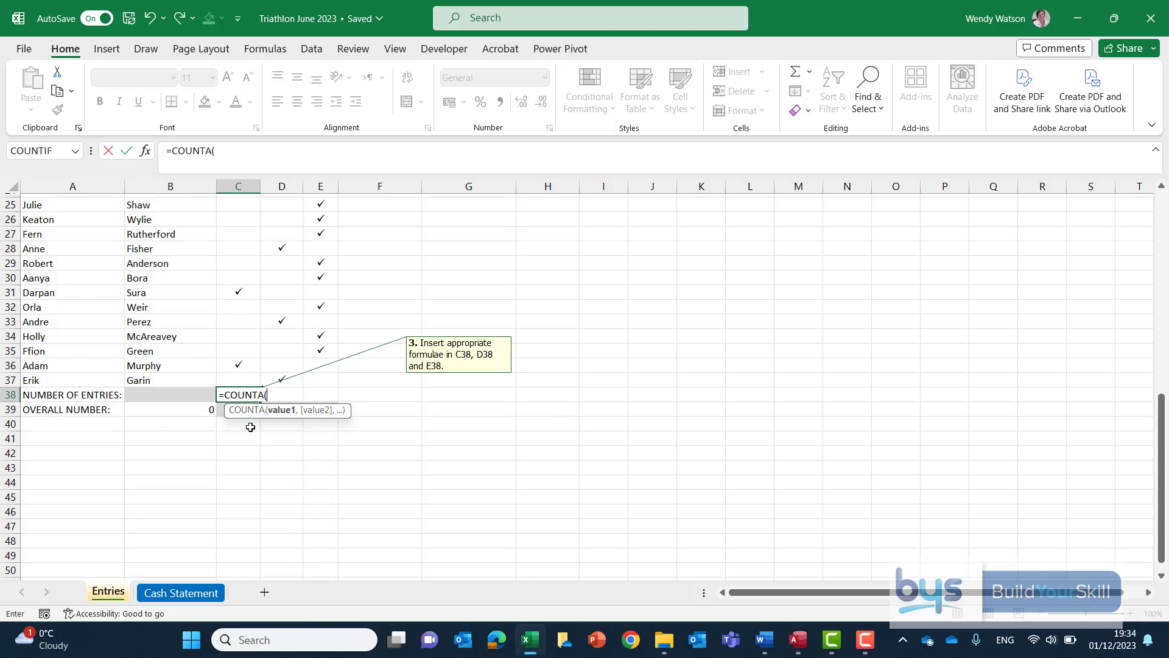
scroll(250, 427, up, 7)
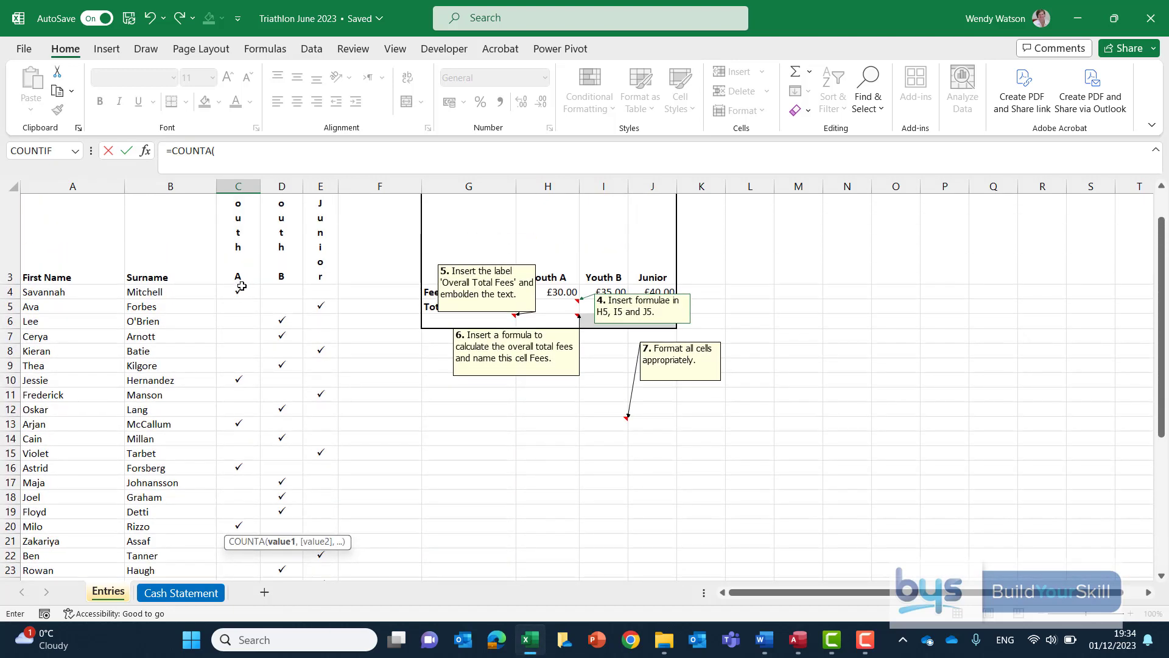
click(237, 293)
drag(235, 301, 234, 552)
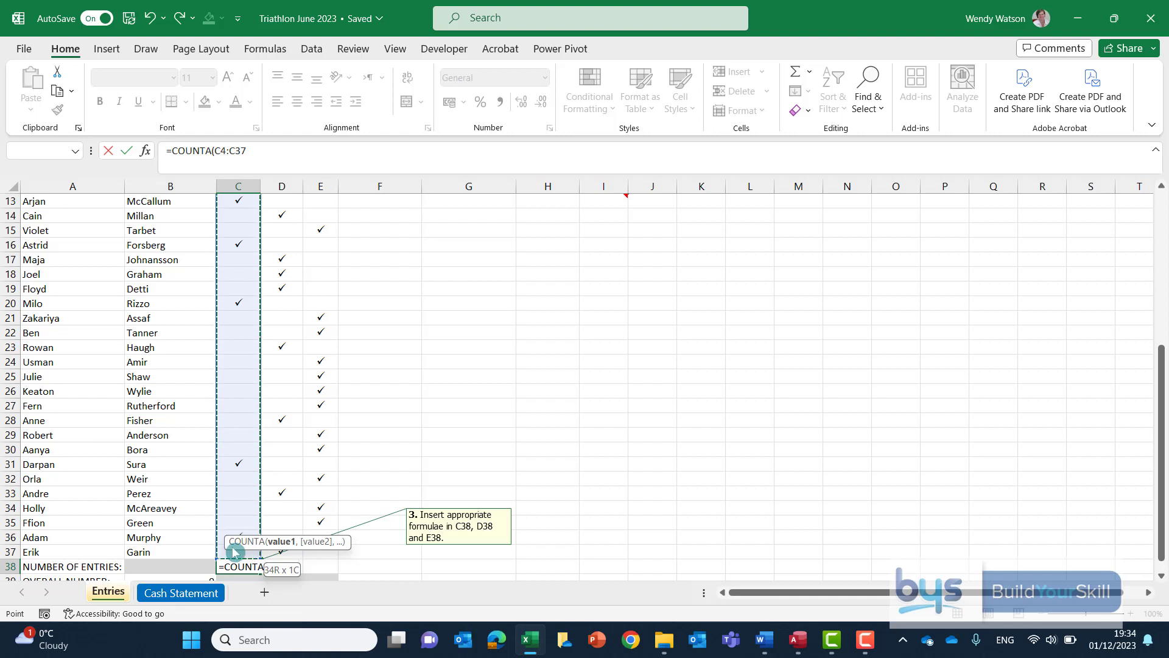
drag(235, 552, 235, 553)
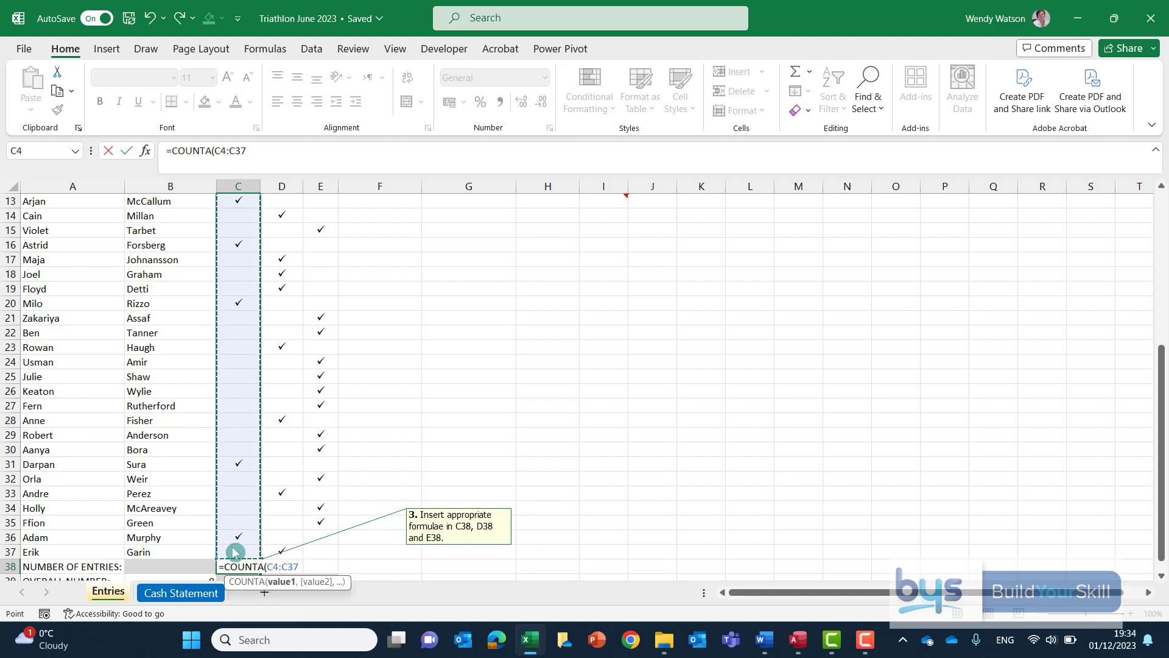
key(Return)
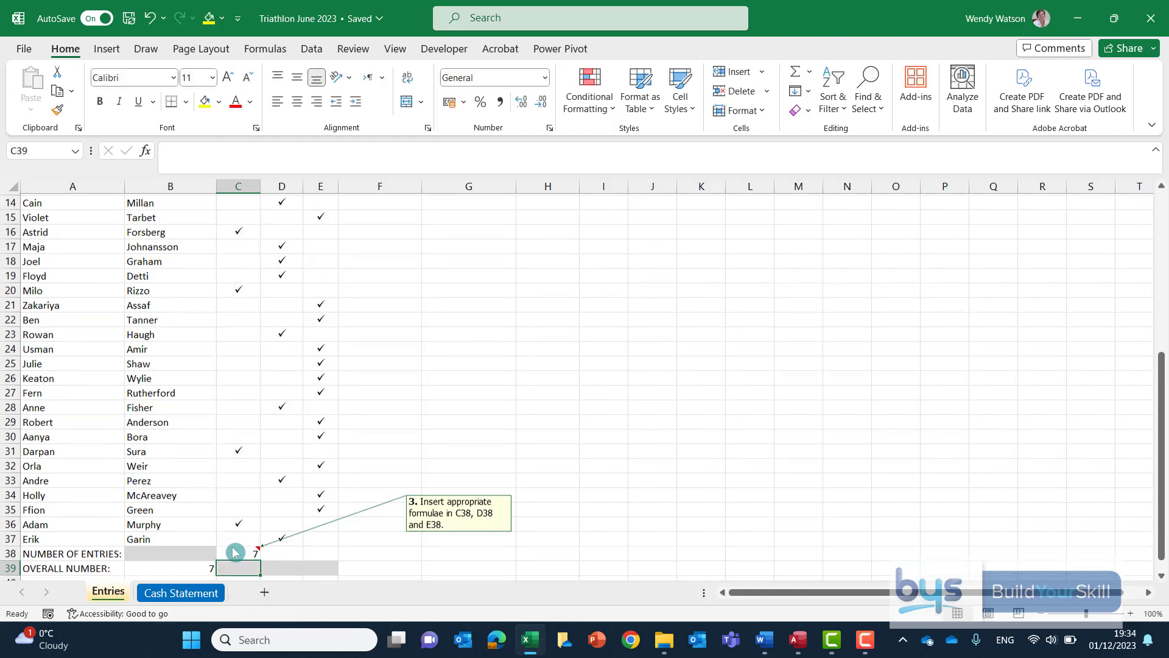
Step: Fill the count formula across to D38:E38 and check B39's SUM totals 34
click(241, 553)
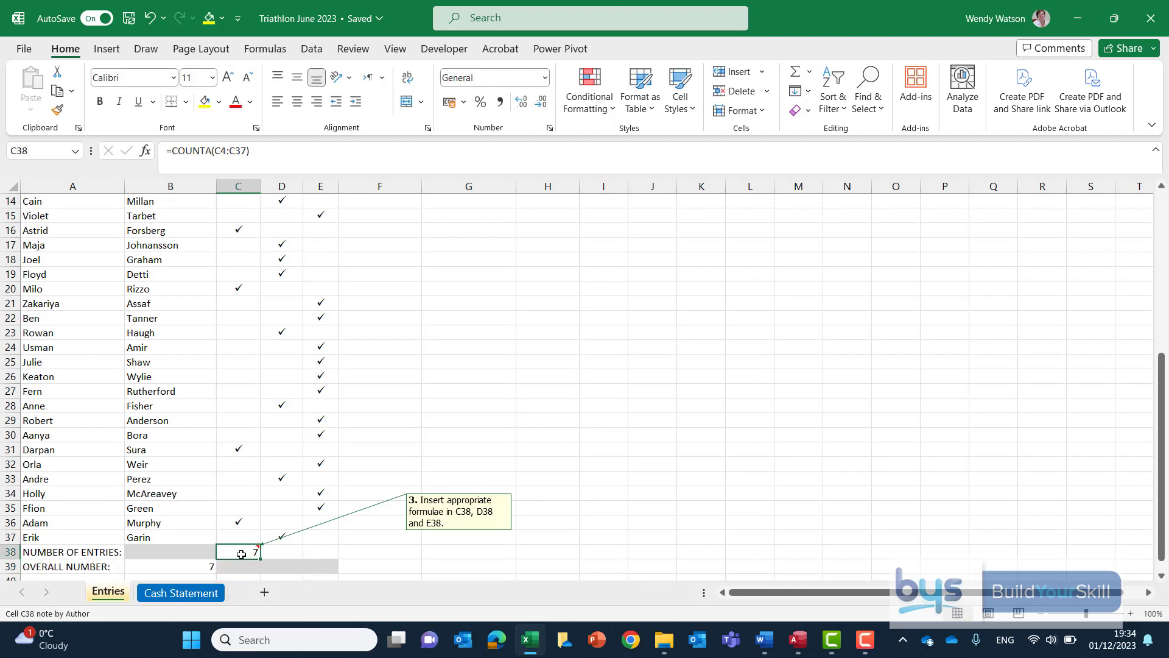
scroll(235, 383, up, 5)
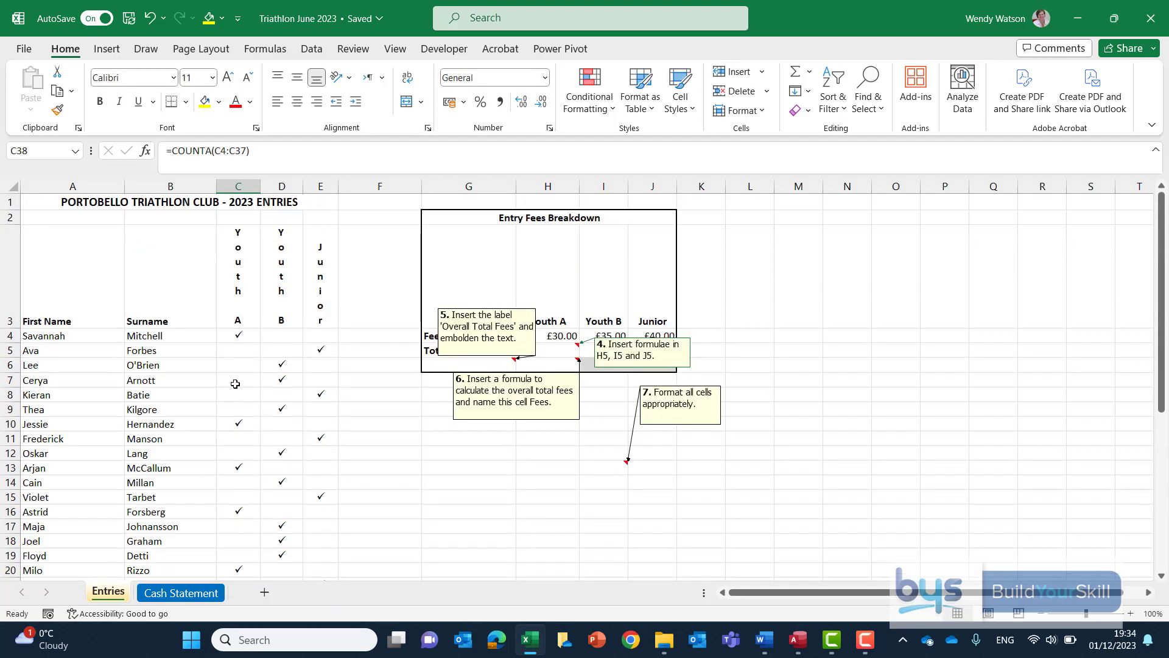
scroll(235, 383, down, 2)
scroll(235, 384, down, 5)
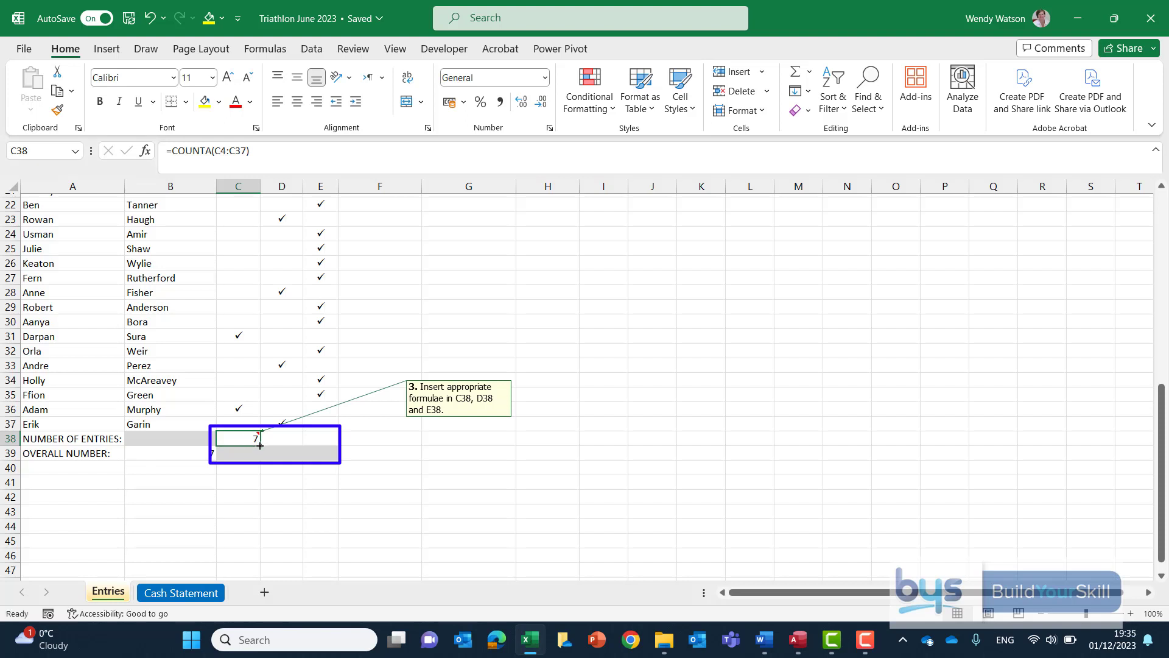
drag(260, 445, 331, 445)
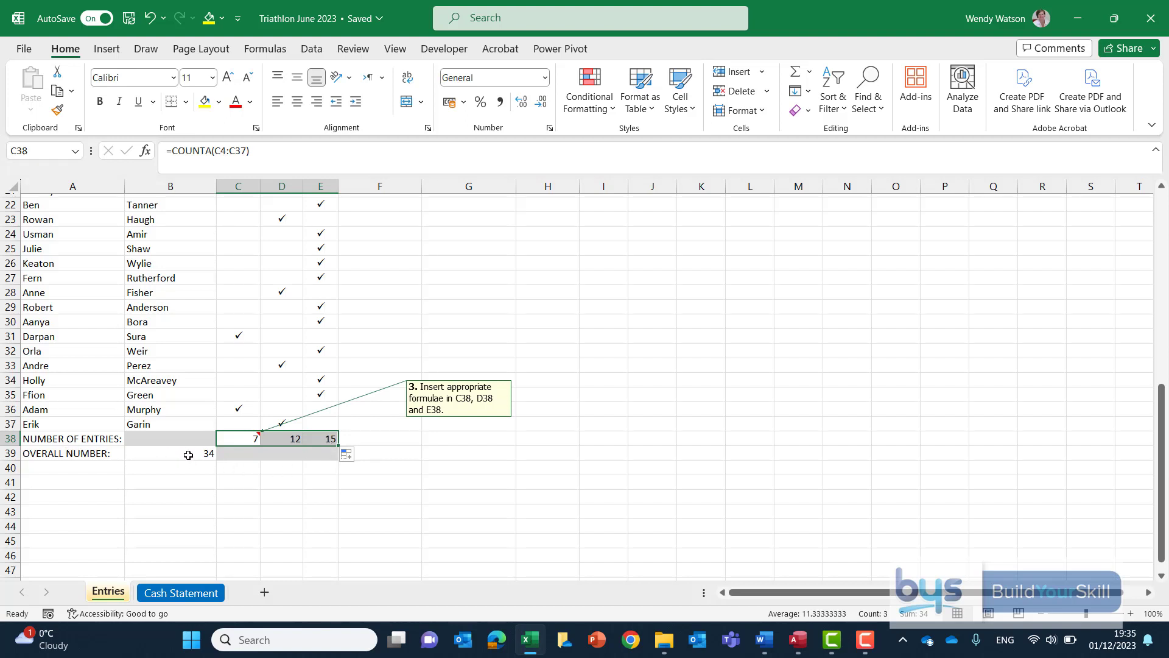
click(188, 455)
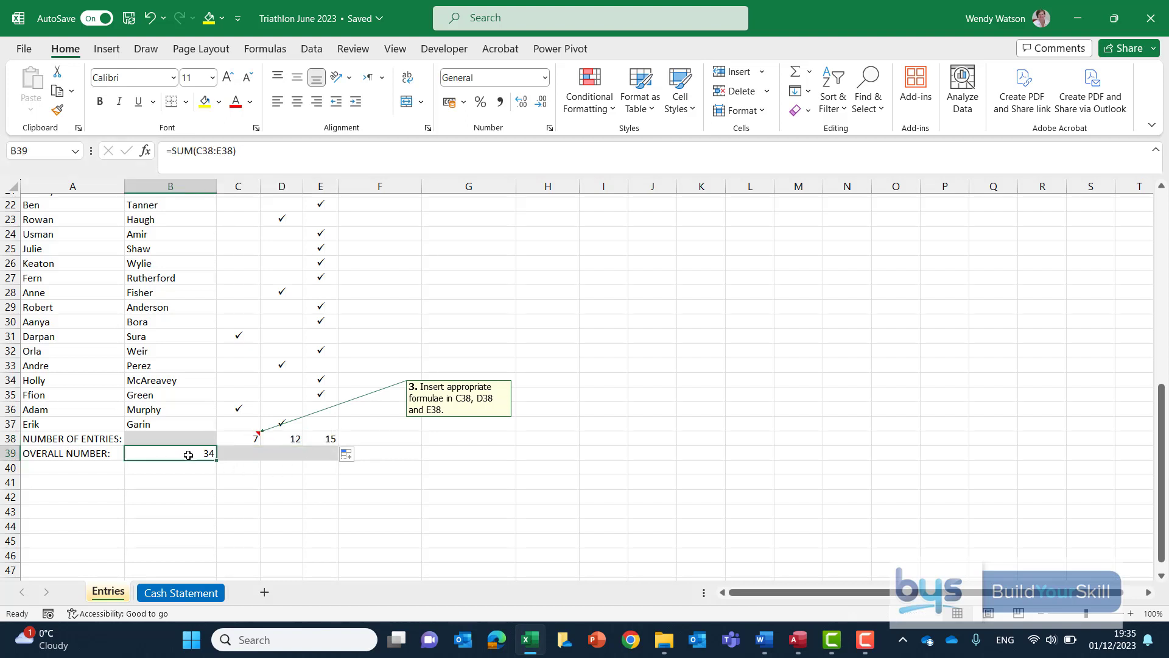
Step: Delete the instruction note on C38
click(246, 439)
right_click(247, 438)
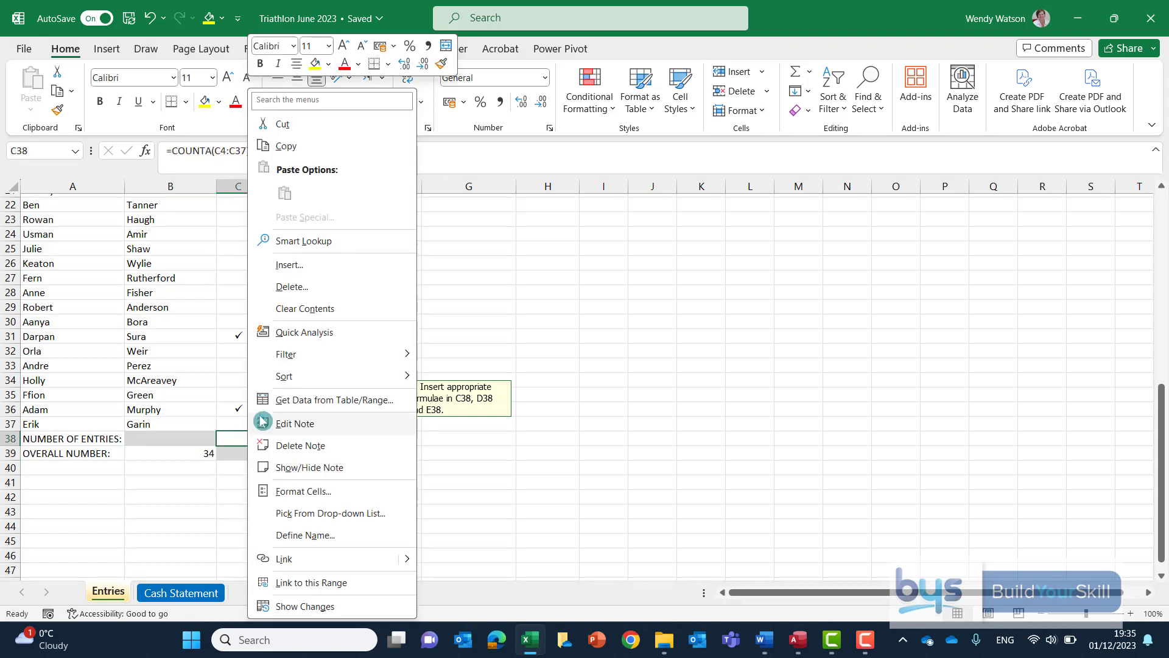
click(283, 445)
scroll(634, 450, up, 7)
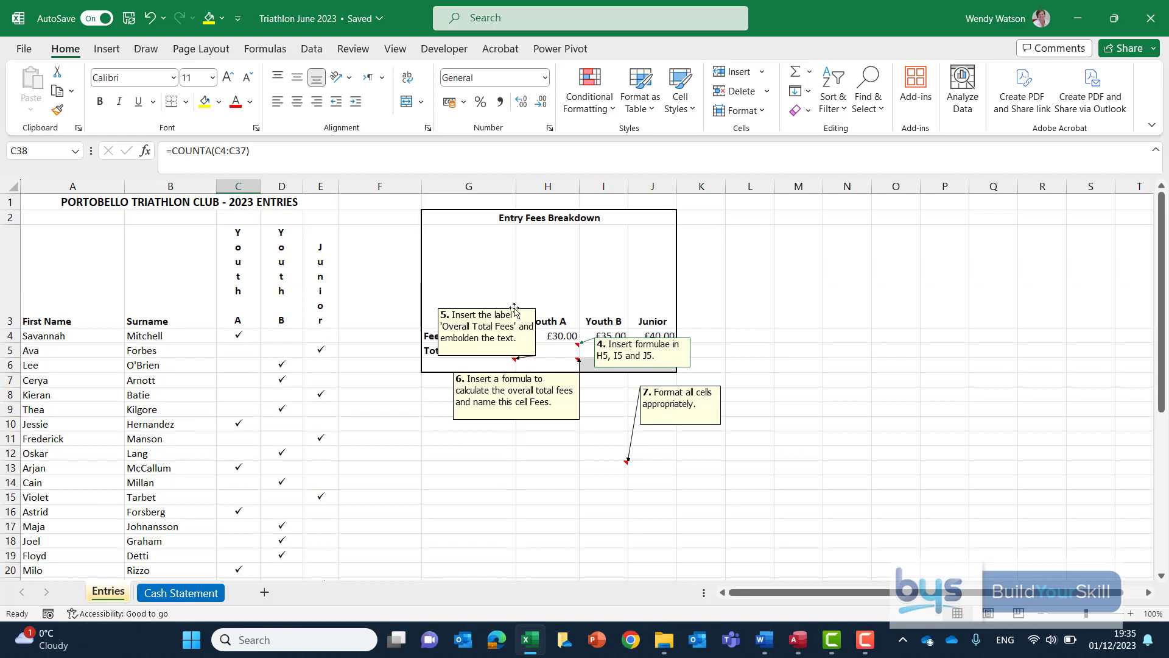
Step: Drag notes 5, 6, 4 and 7 clear of the fee table labels and totals row
drag(514, 309, 393, 308)
click(506, 373)
drag(505, 374, 497, 410)
drag(630, 339, 633, 263)
drag(667, 384, 718, 420)
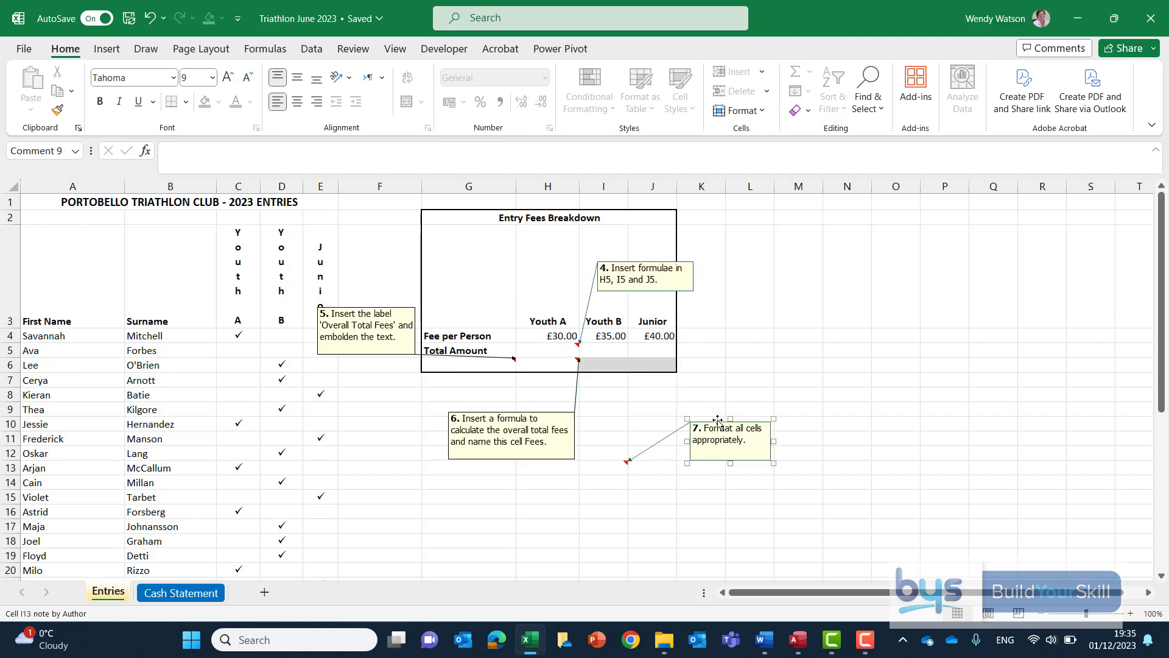
Step: Enter =H4*C38 in H5 for the Youth A total amount of £210
click(541, 350)
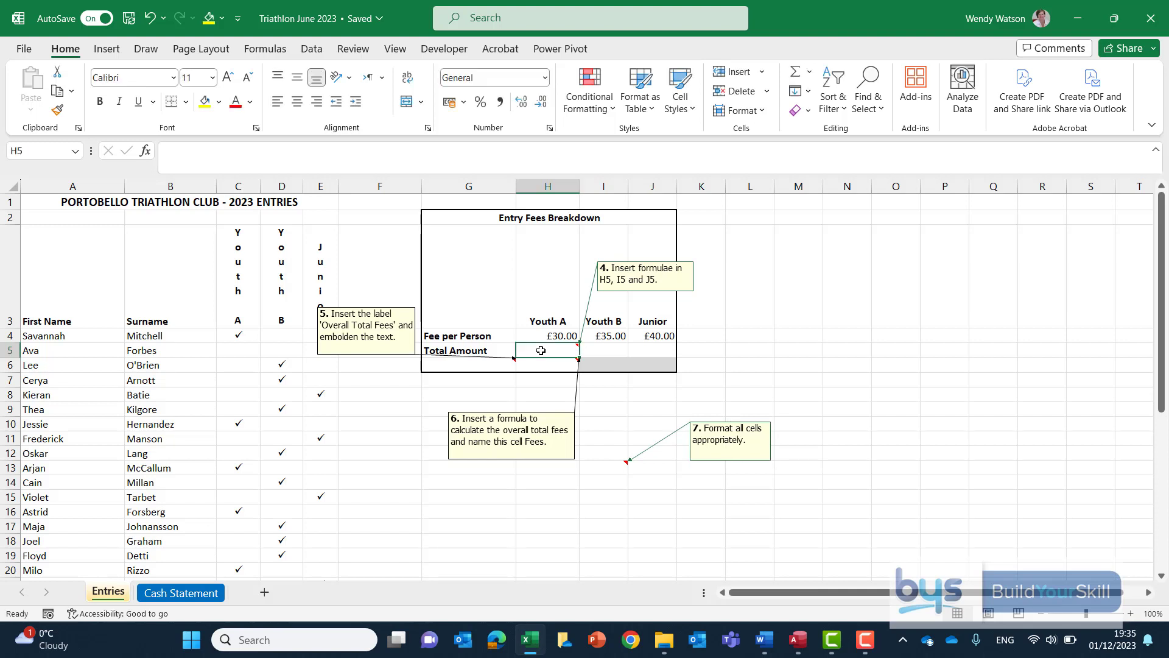
text(=)
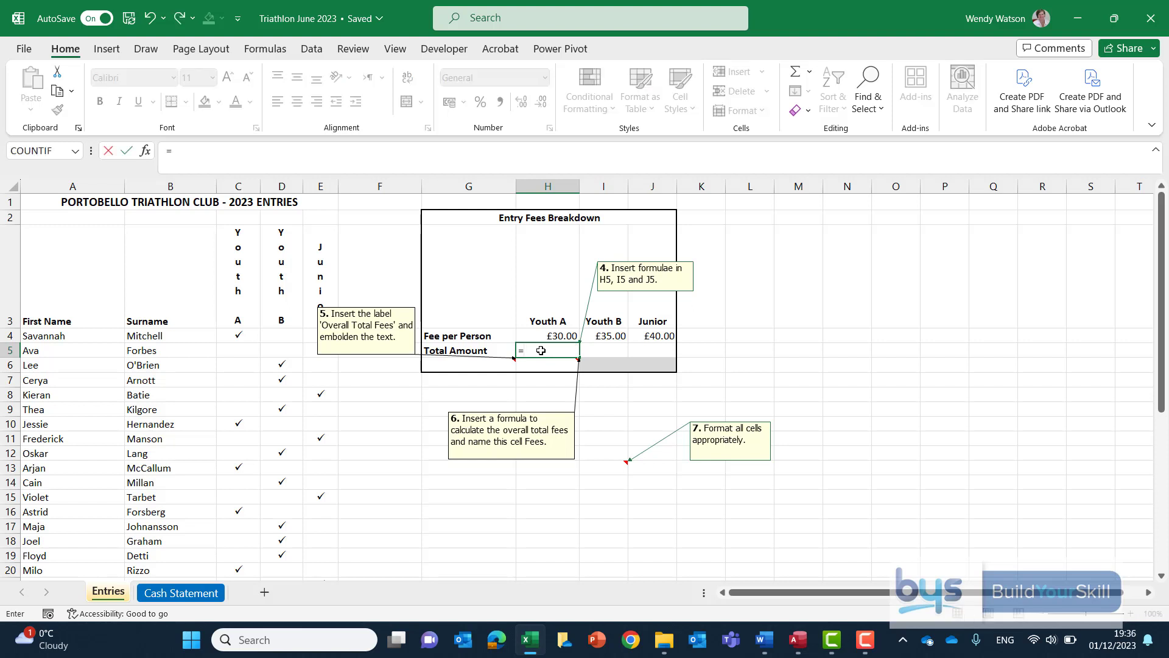
click(547, 336)
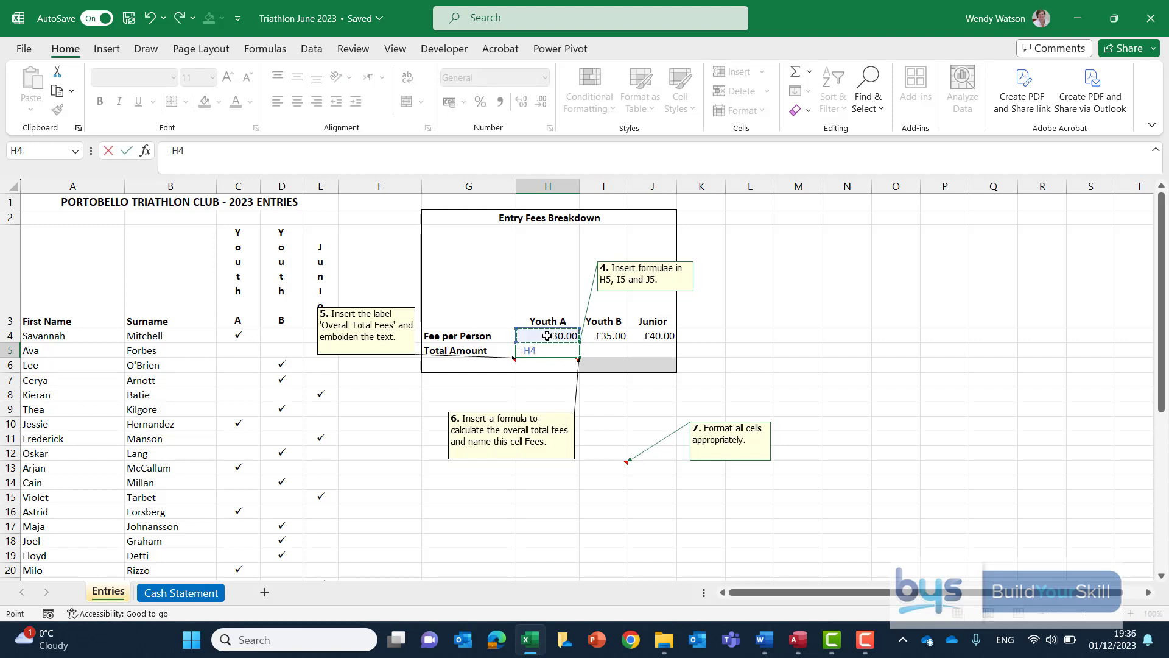
text(*)
scroll(244, 419, down, 8)
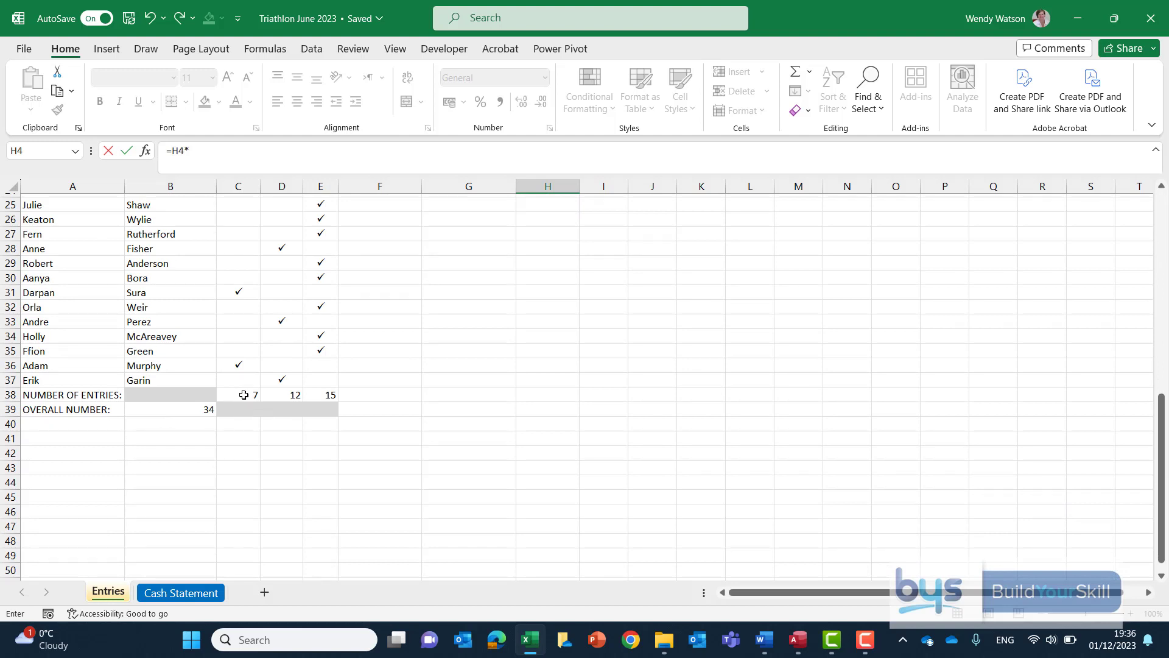
click(244, 395)
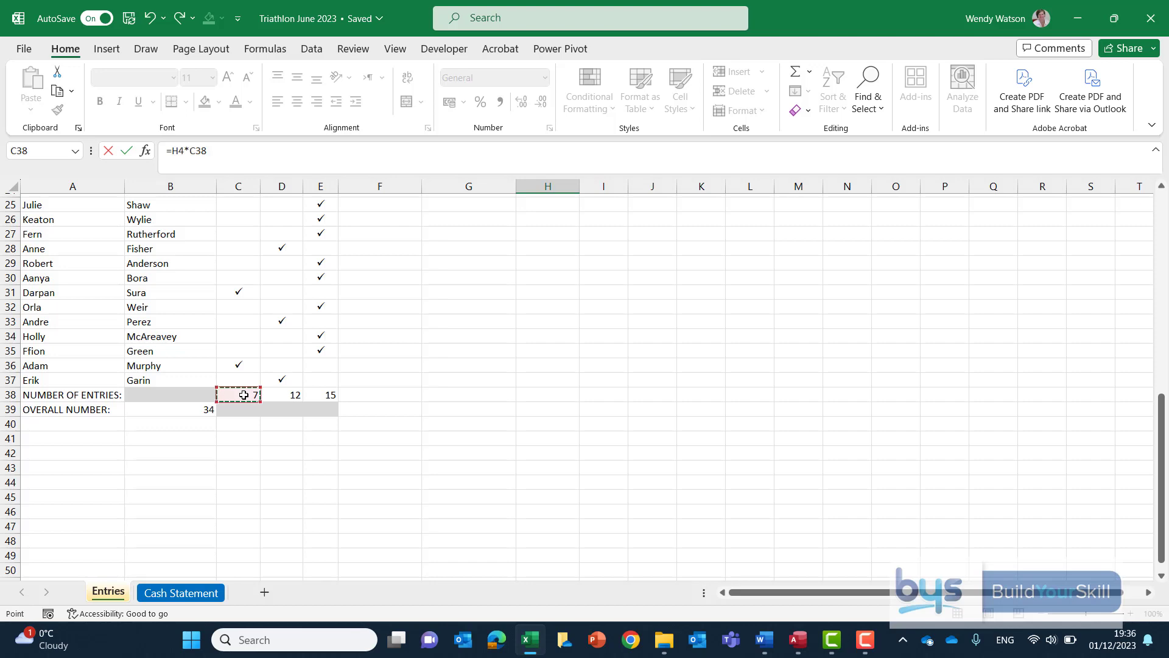
key(Escape)
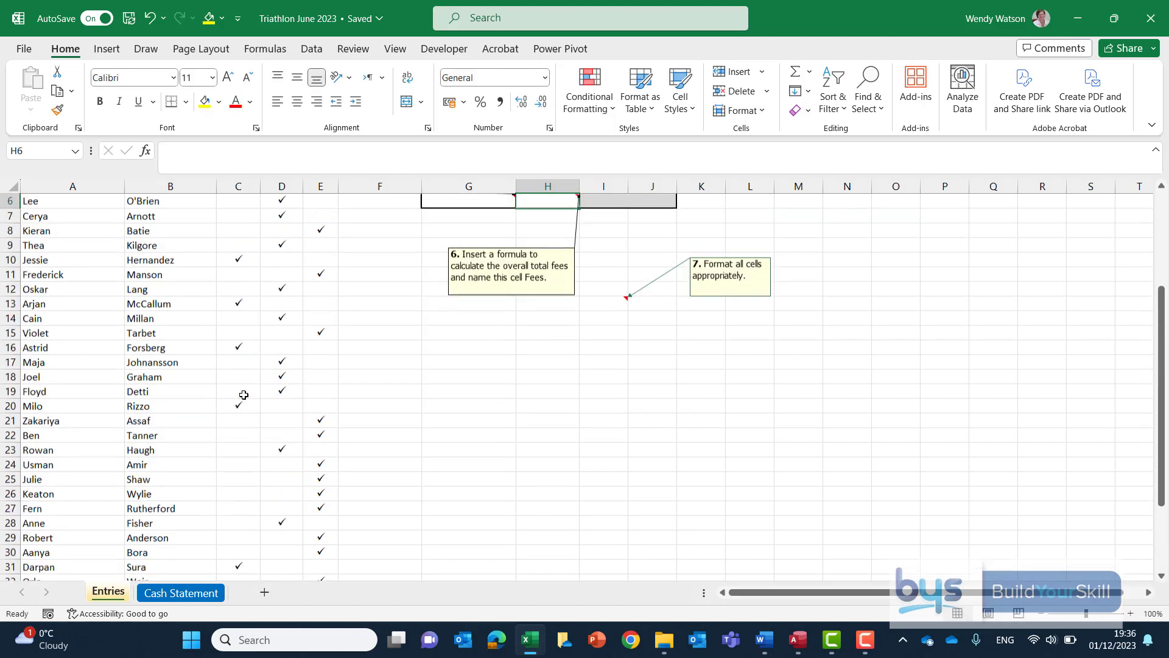
Step: Copy the total formula across I5:J5 (£420, £600) and delete the H5 note
scroll(603, 371, up, 1)
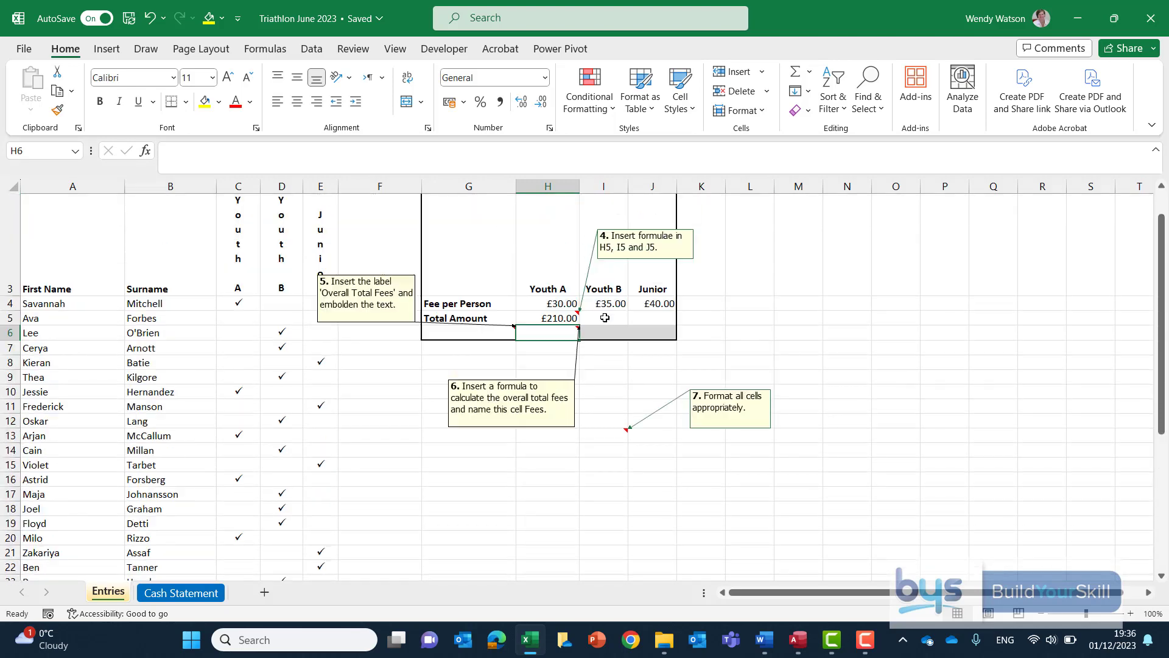
click(547, 319)
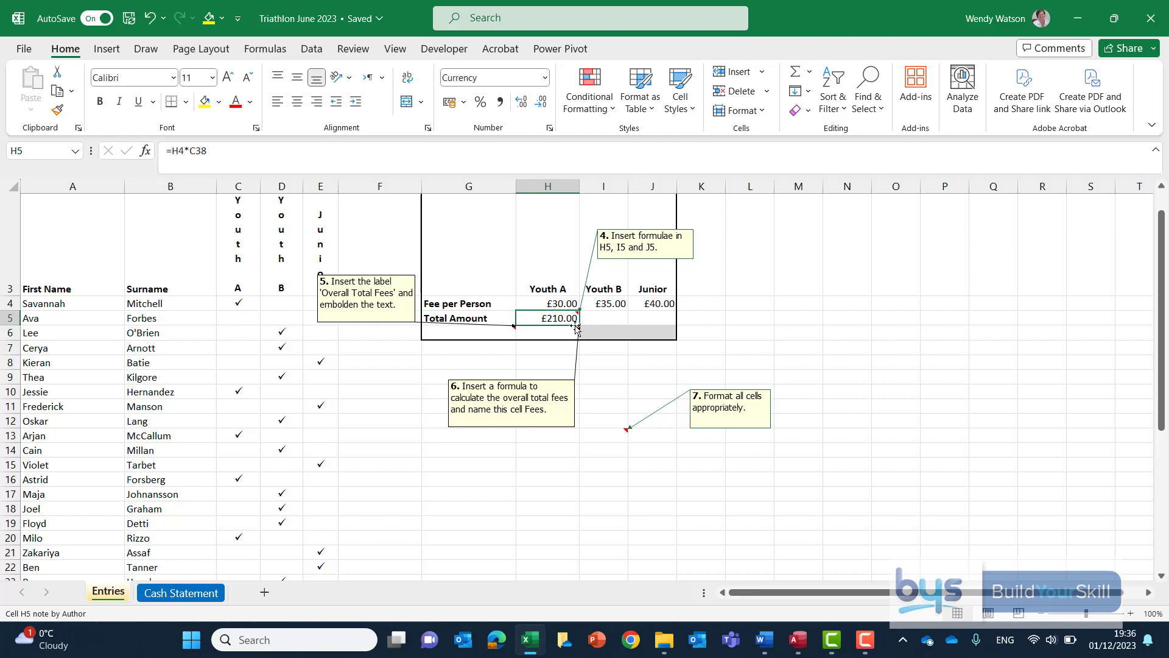
drag(579, 326, 664, 319)
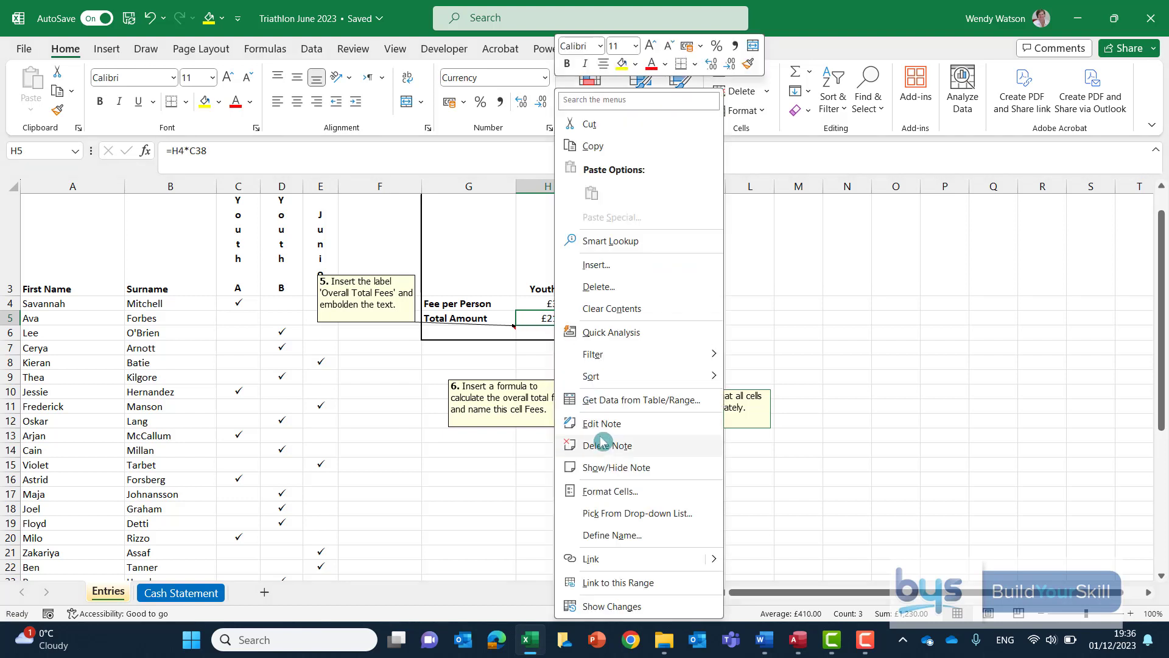
click(600, 438)
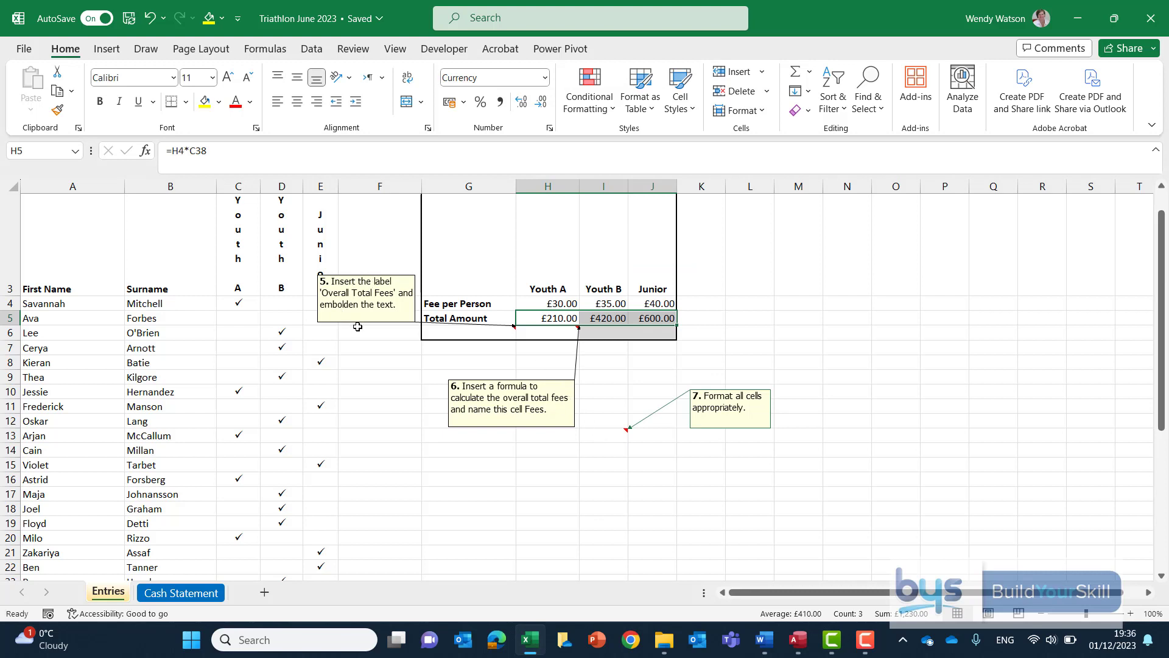
Step: Type the Overall Total Fees label in G6, make it bold, and delete its note
click(455, 333)
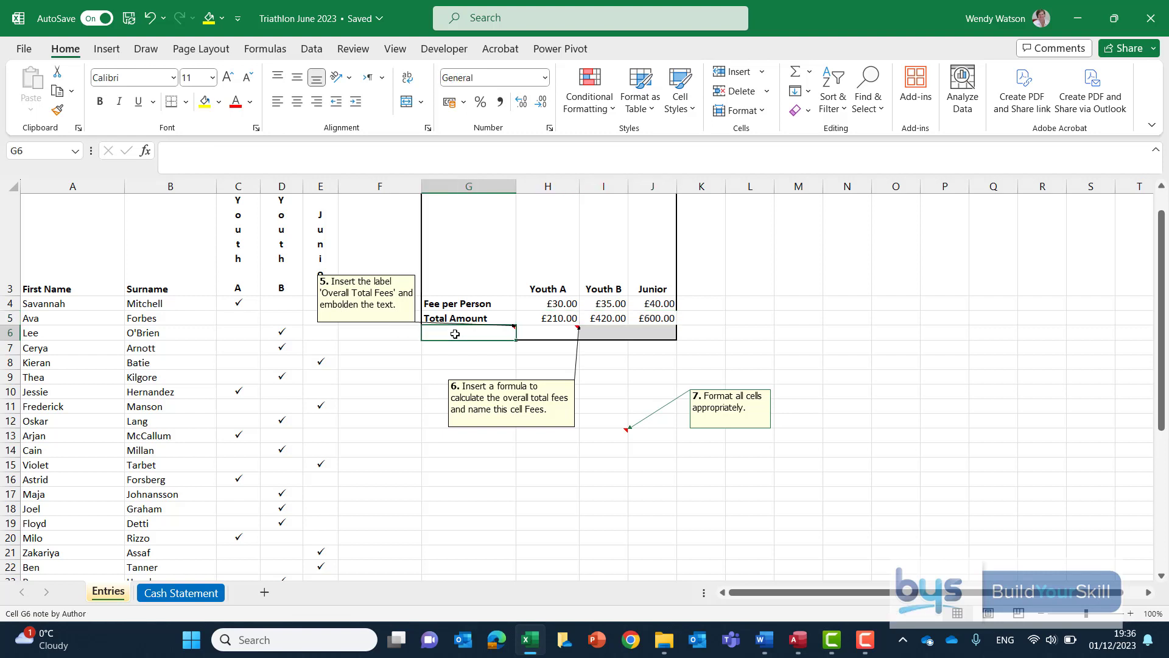
text(O)
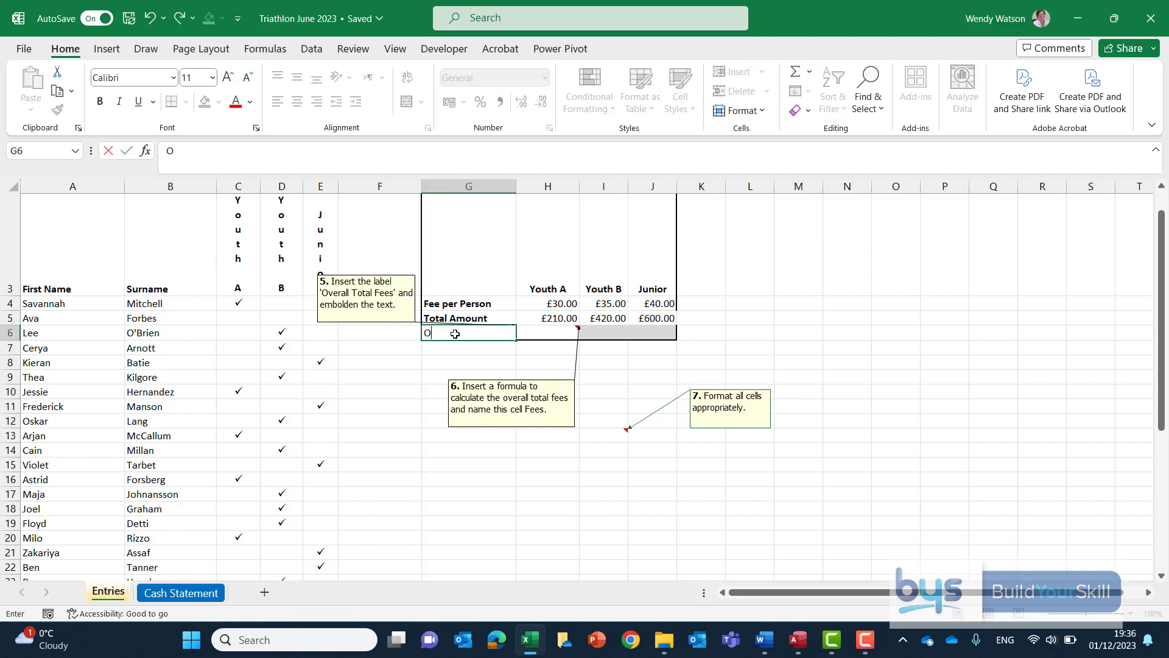
text(verllall Total Fees)
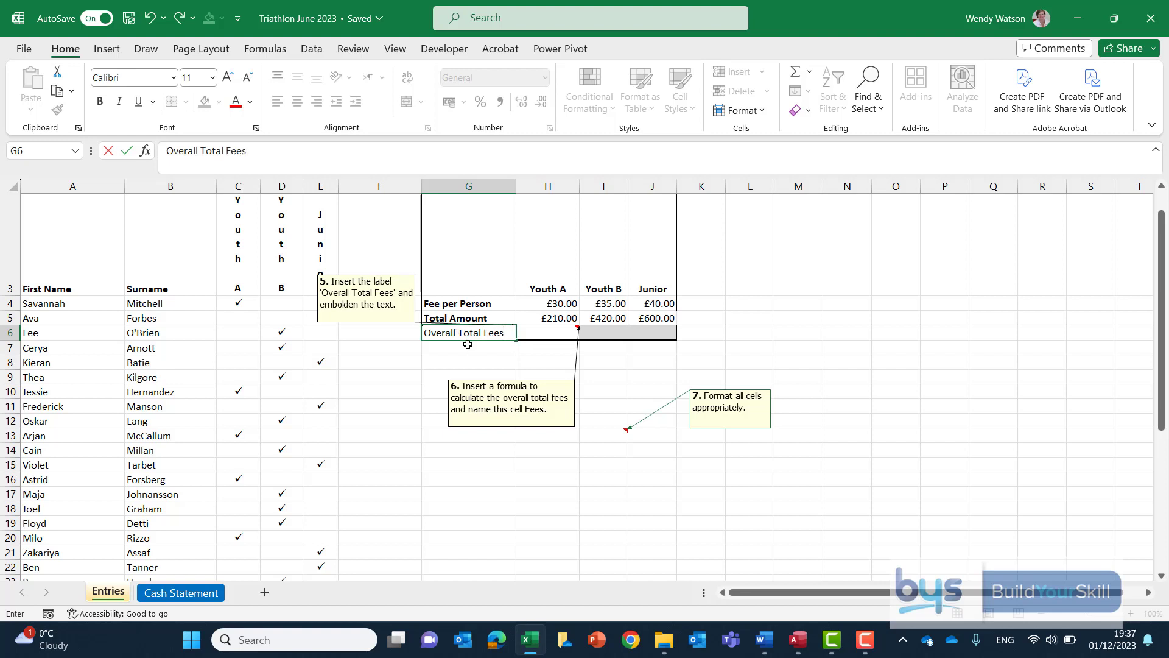
click(467, 348)
click(465, 333)
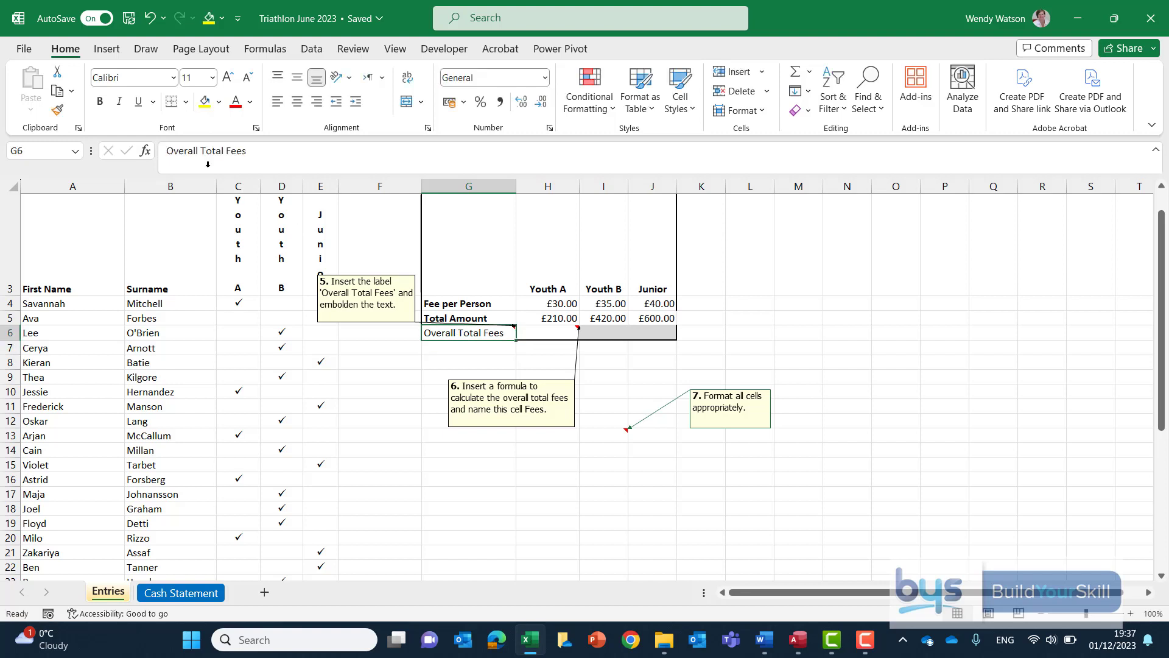
click(99, 101)
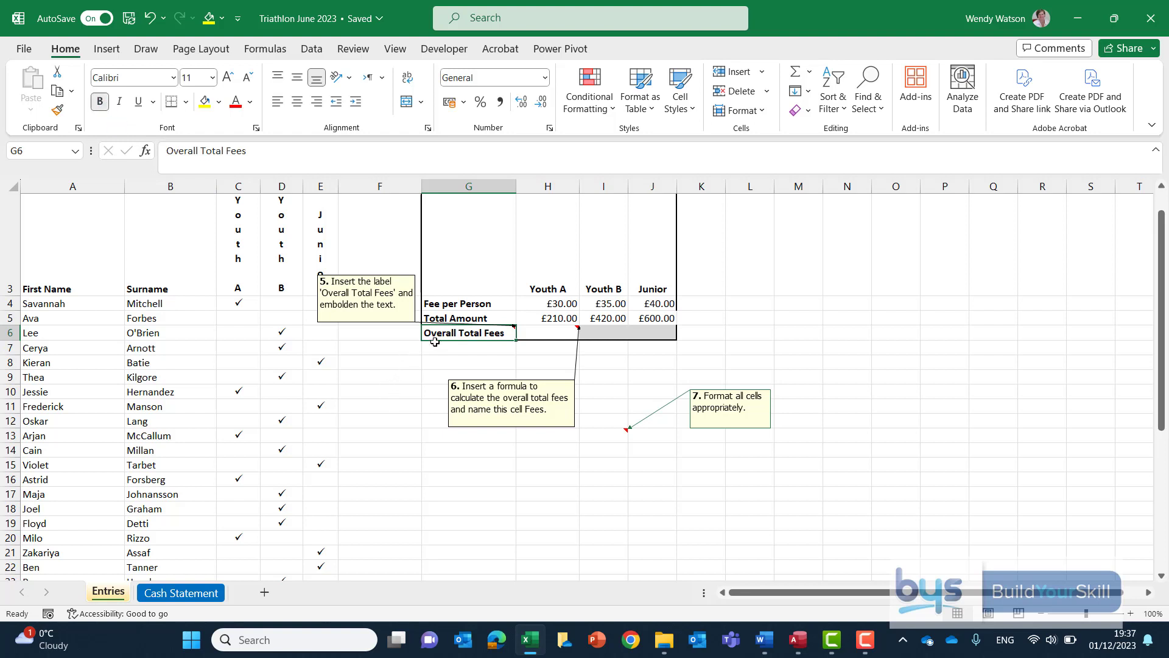
right_click(463, 340)
click(511, 447)
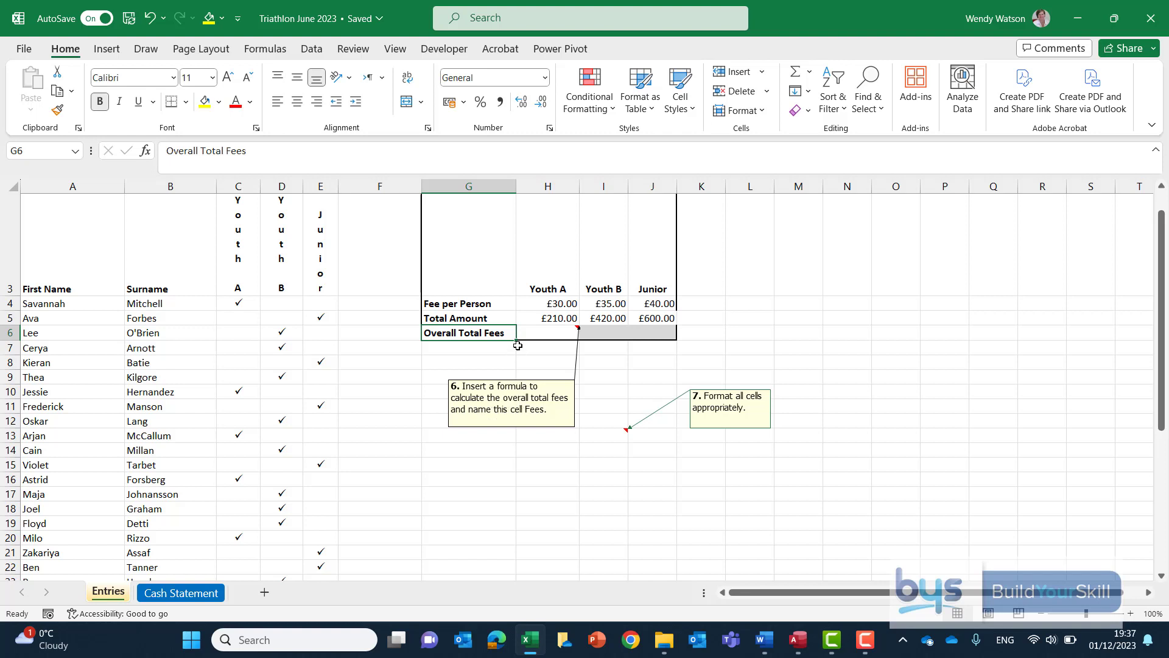
Step: AutoSum H5:J5 into H6 to show an overall total of £1,230.00
click(542, 333)
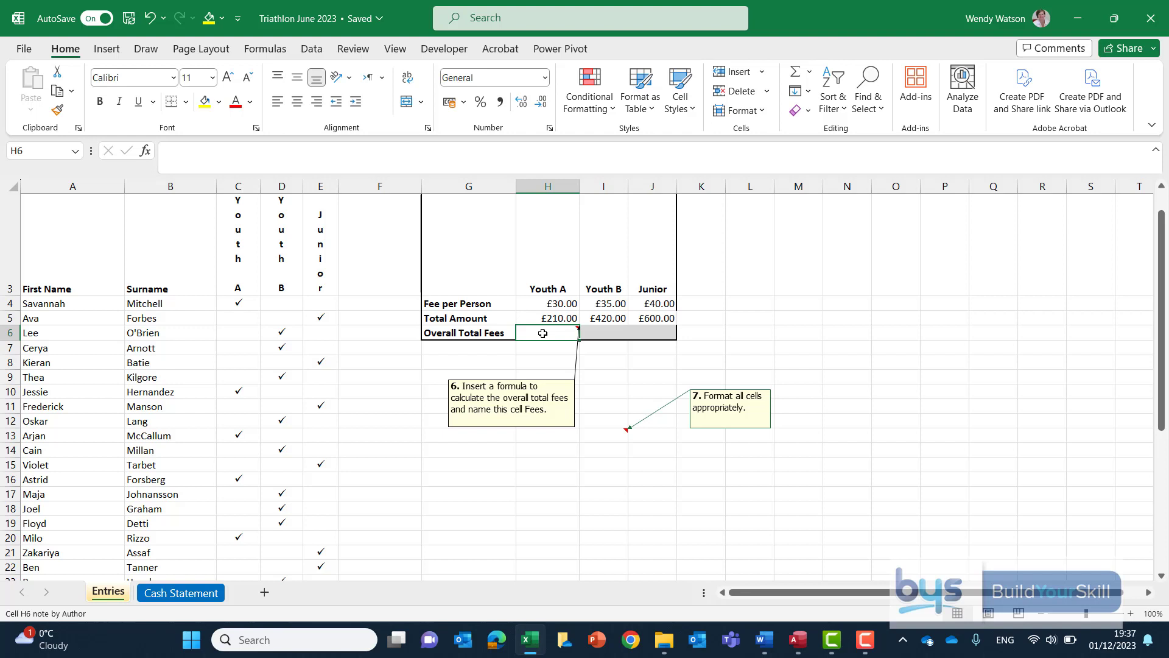
click(795, 76)
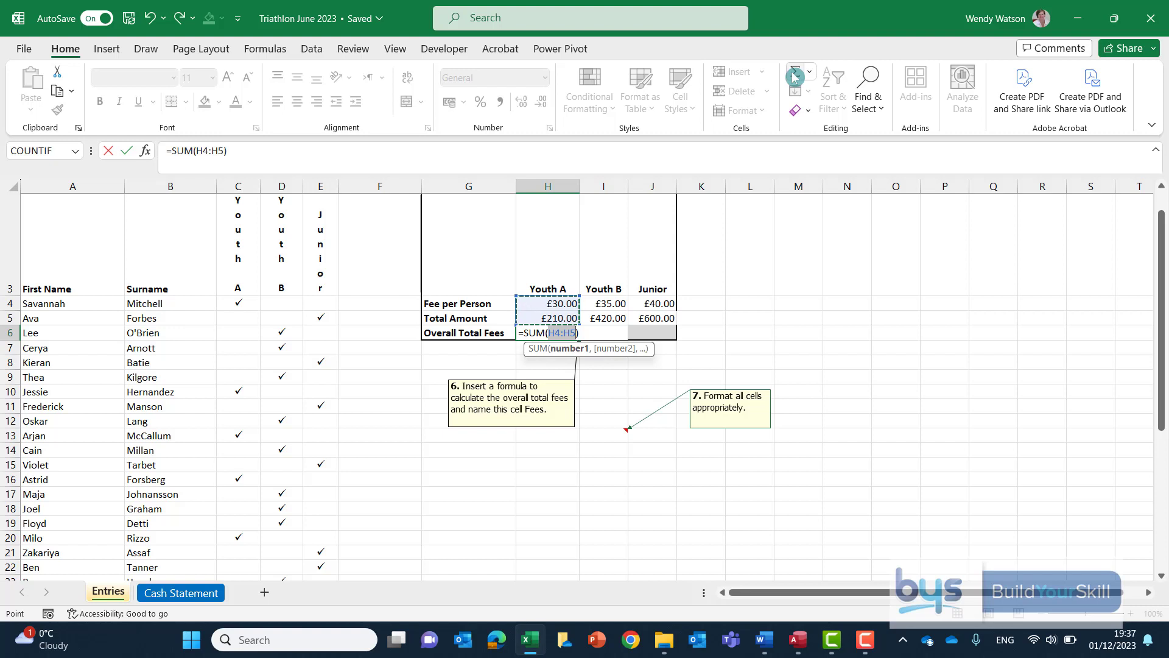
click(554, 316)
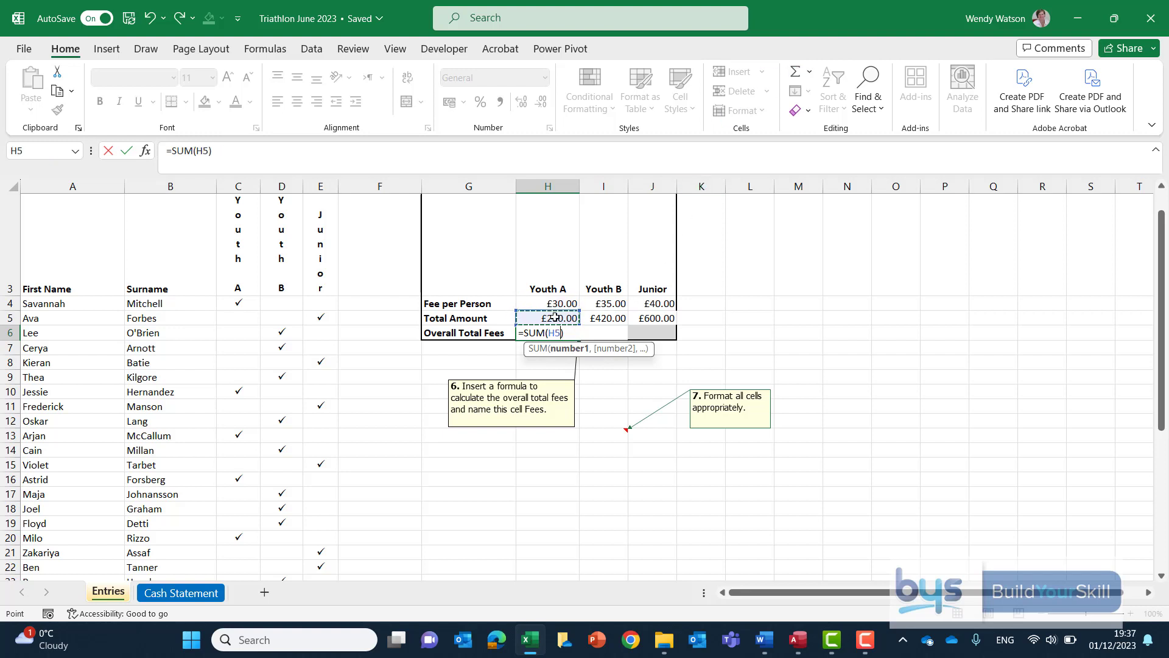
drag(558, 317, 638, 316)
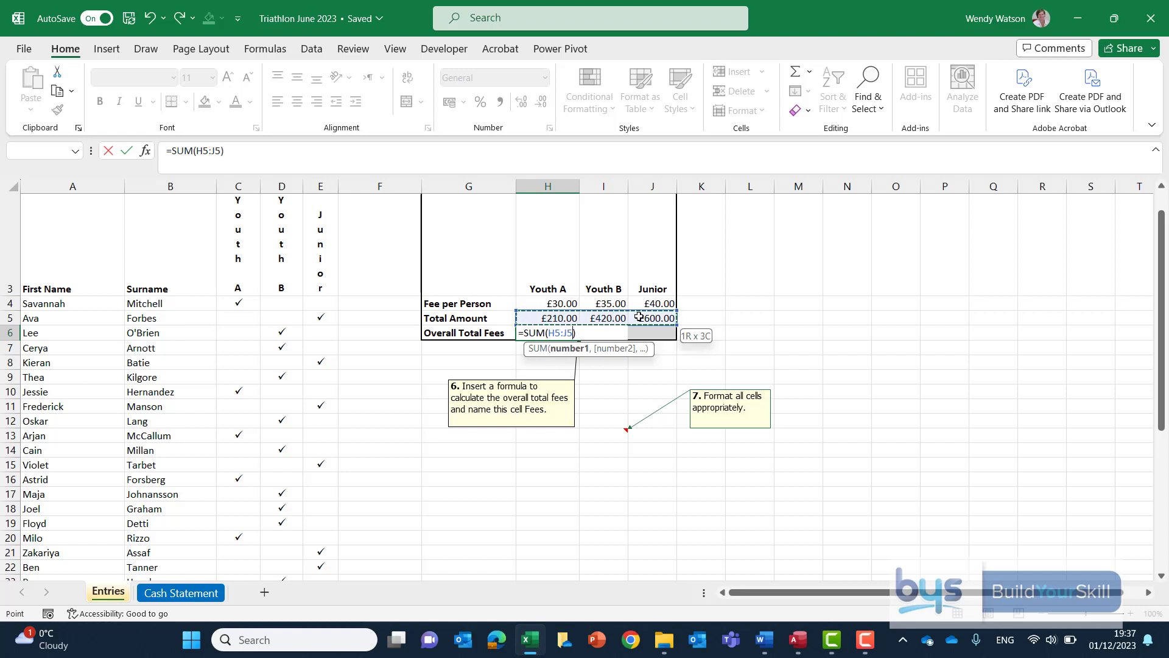
drag(638, 316, 639, 317)
key(Return)
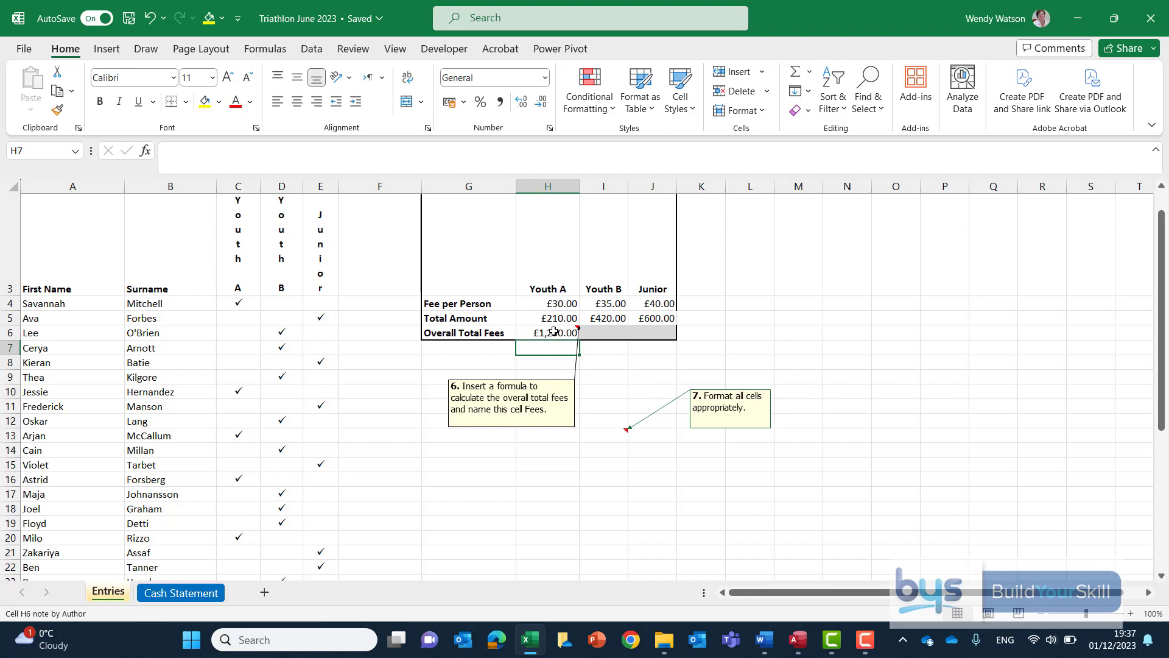
Step: Name cell H6 'Fees' in the Name Box and verify the name
click(553, 331)
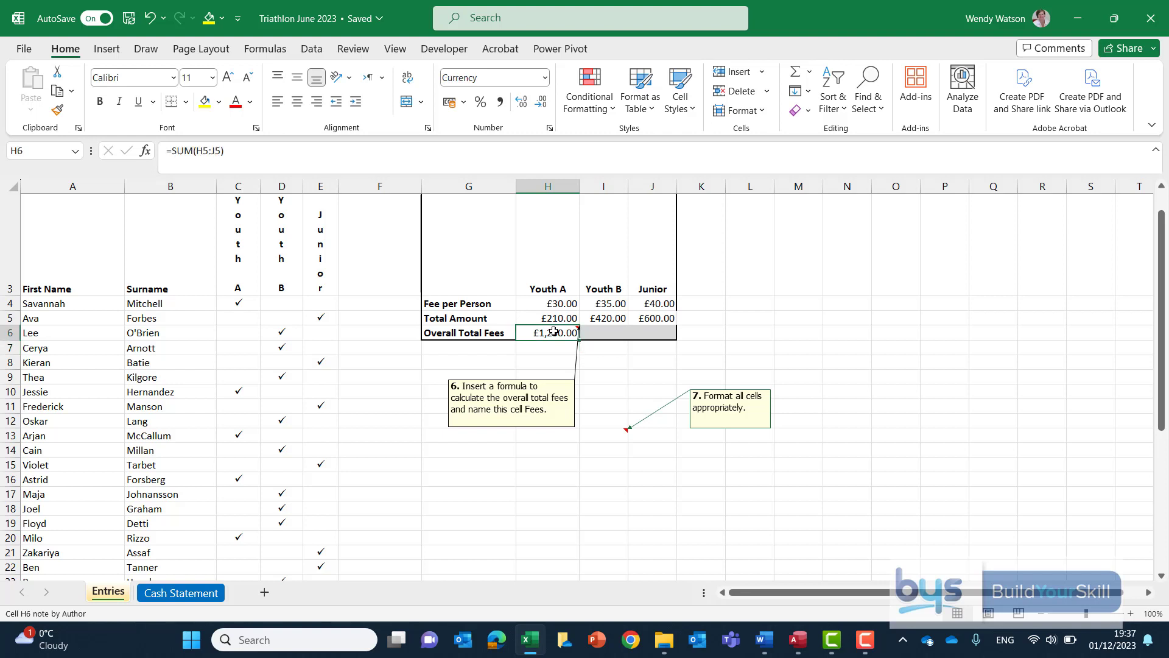
click(34, 151)
key(BackSpace)
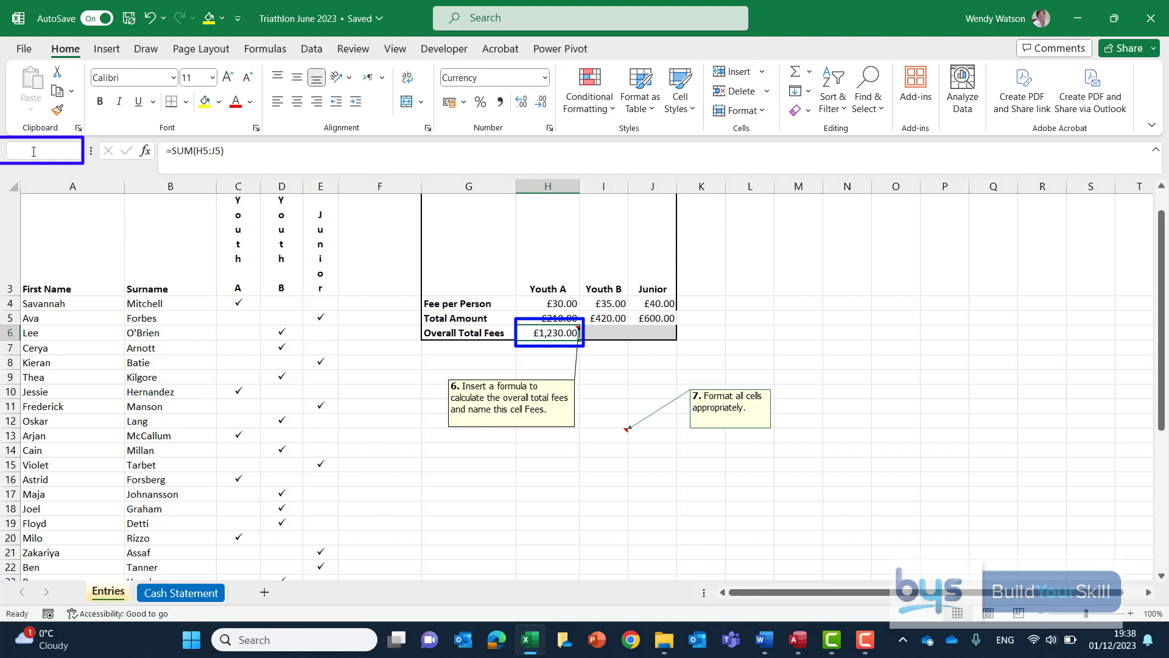
text(Fees)
key(Return)
click(636, 379)
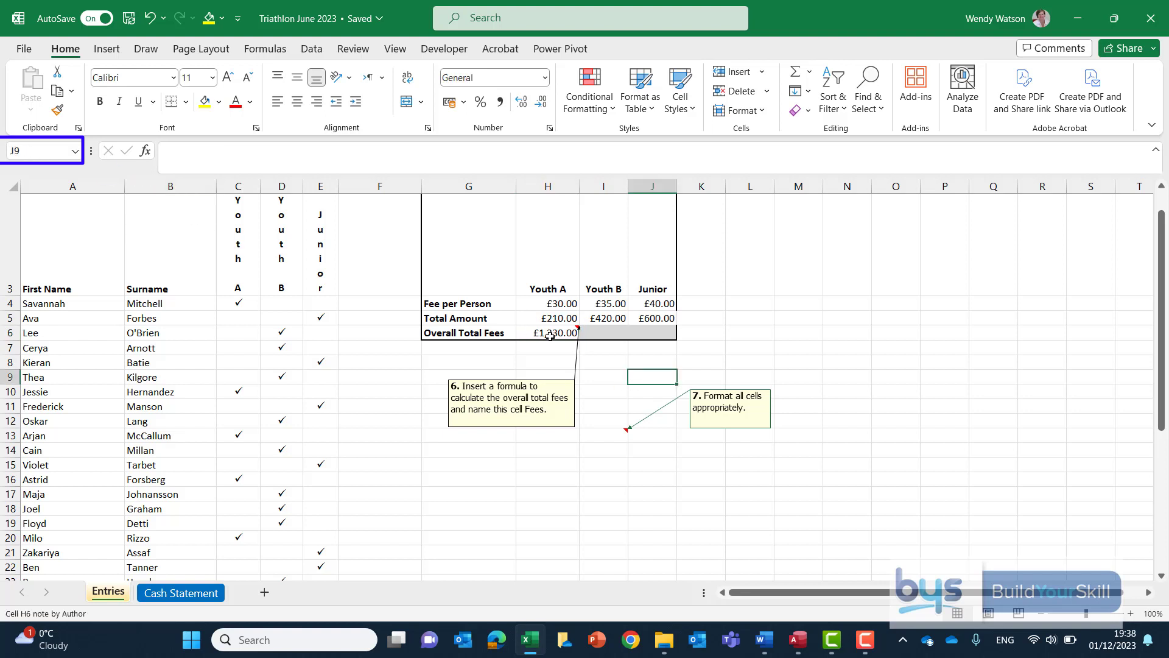
click(550, 336)
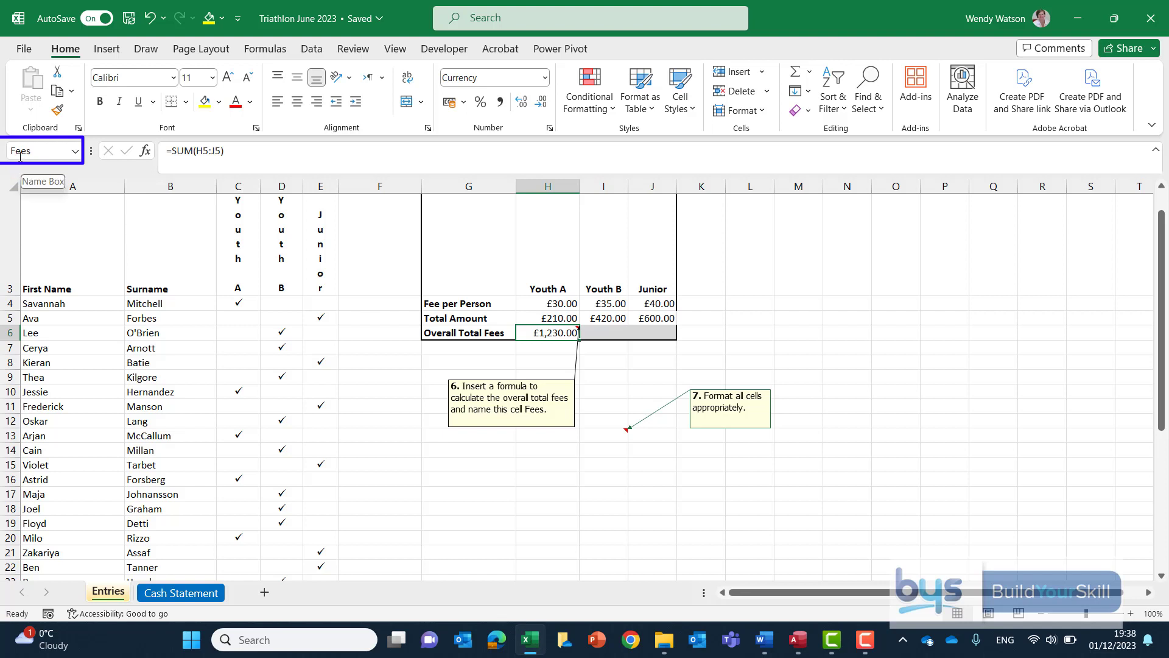
Step: Delete the H6 fees-total note and the I13 formatting note
right_click(552, 332)
click(596, 450)
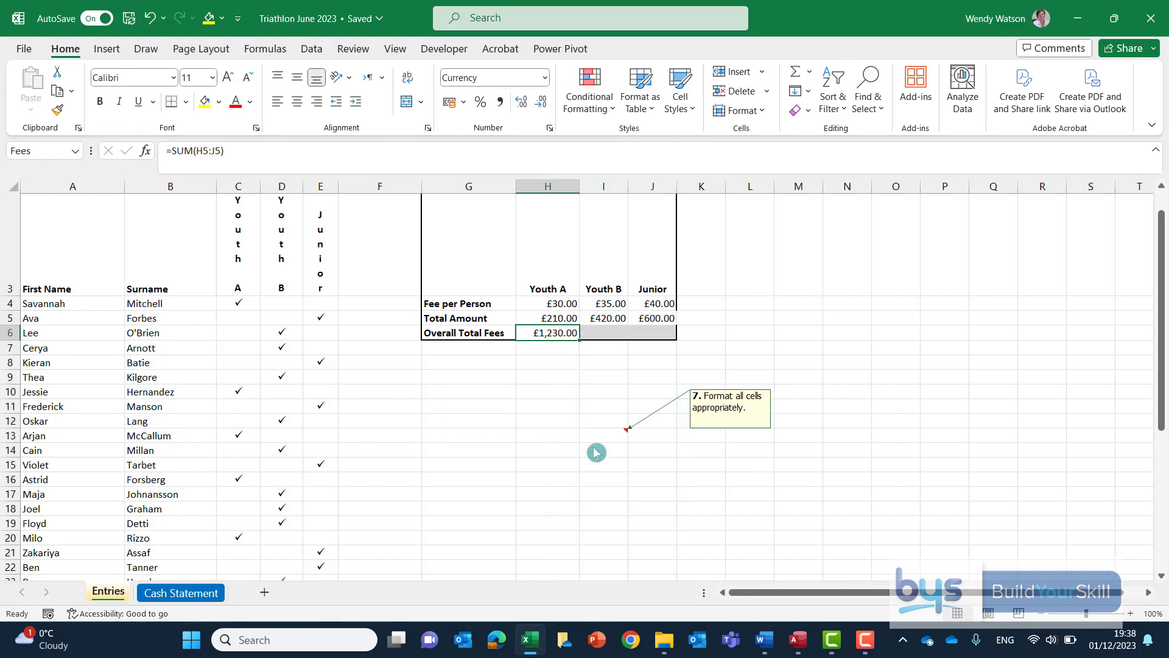
click(630, 489)
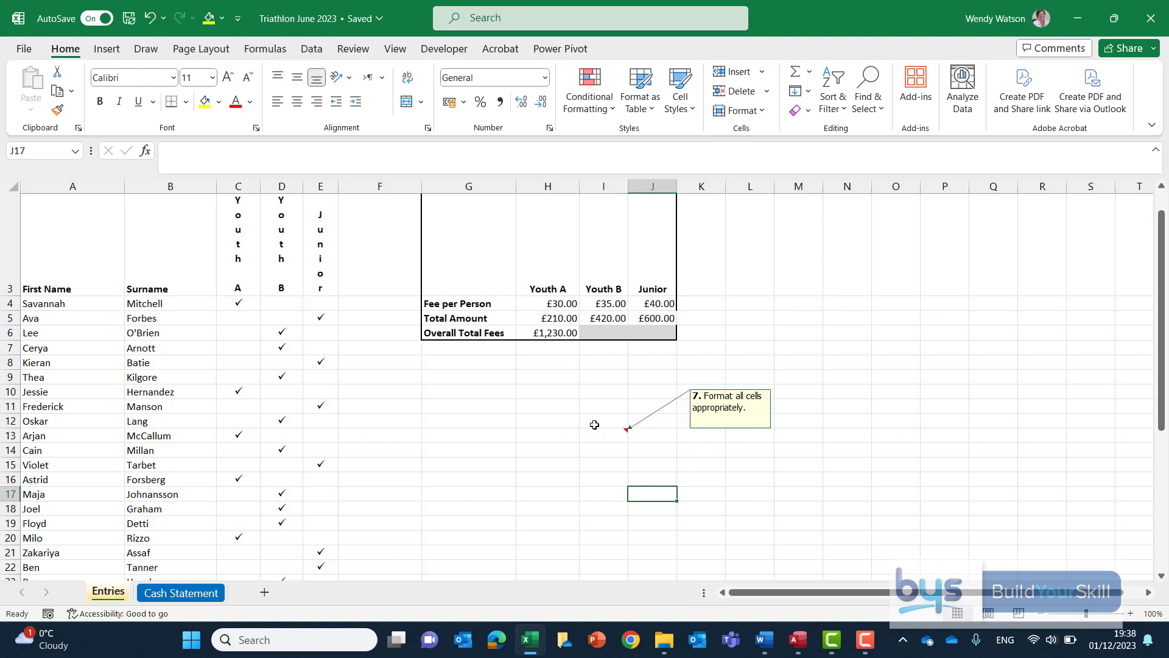
scroll(412, 428, down, 6)
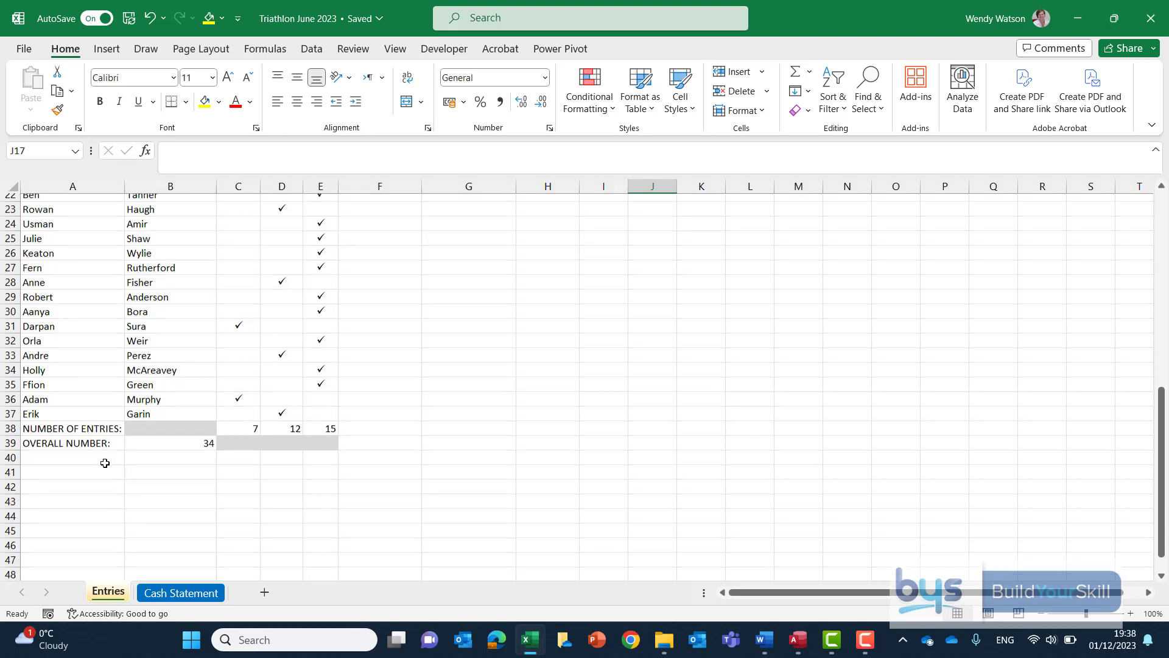
scroll(493, 408, up, 6)
scroll(493, 408, up, 2)
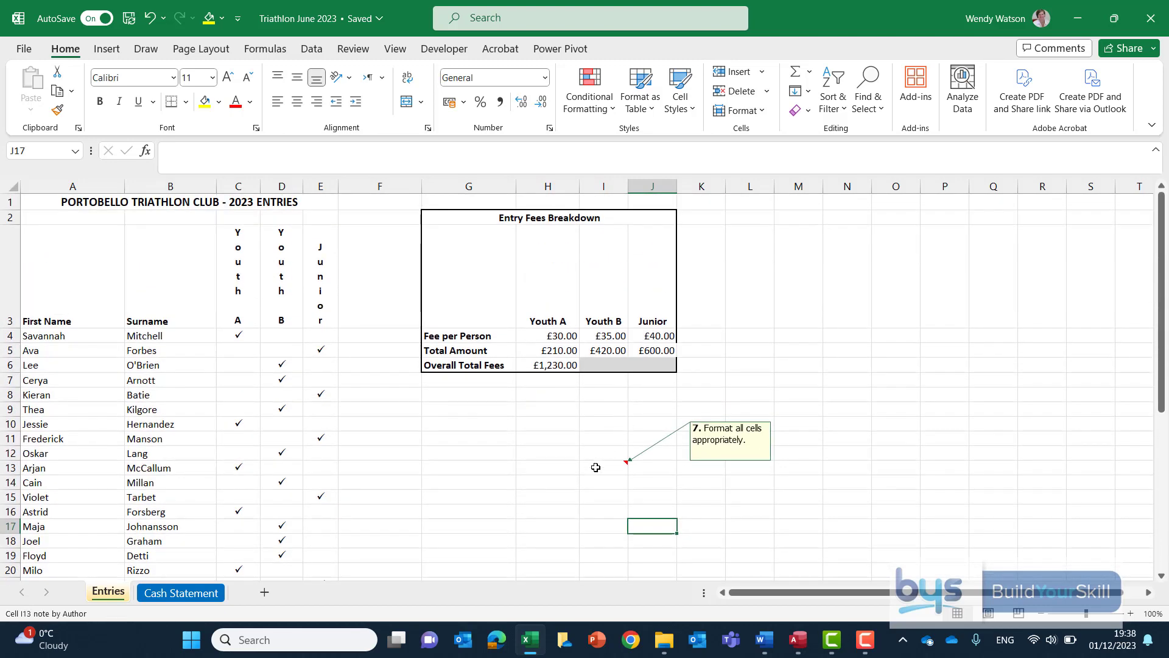
right_click(596, 467)
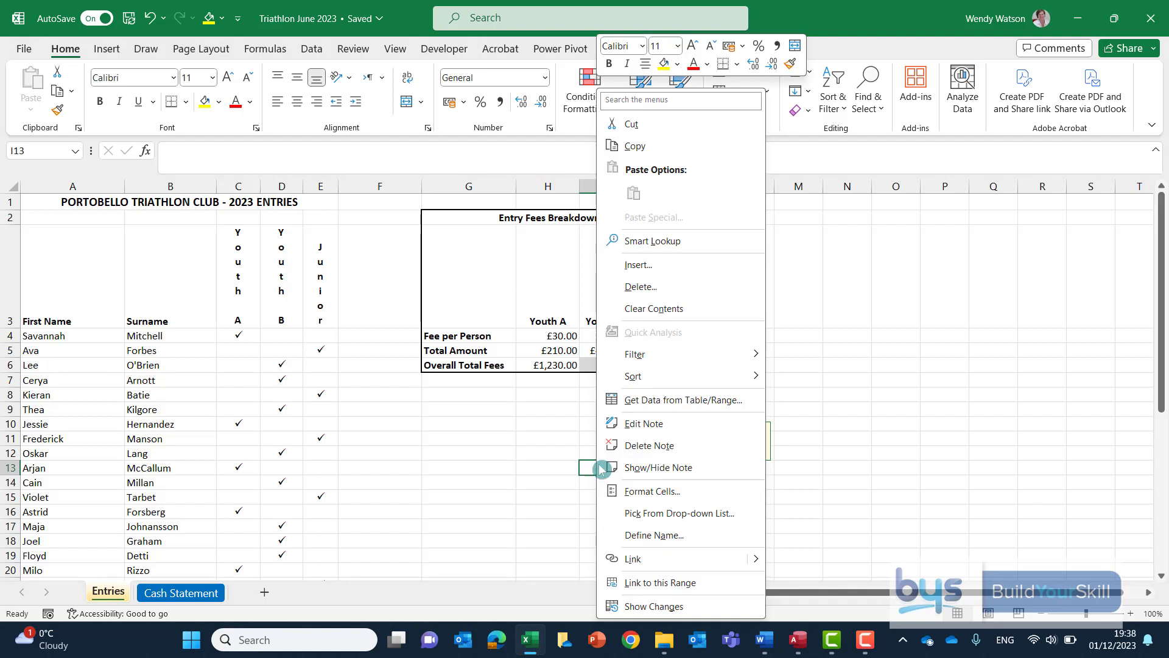
click(627, 450)
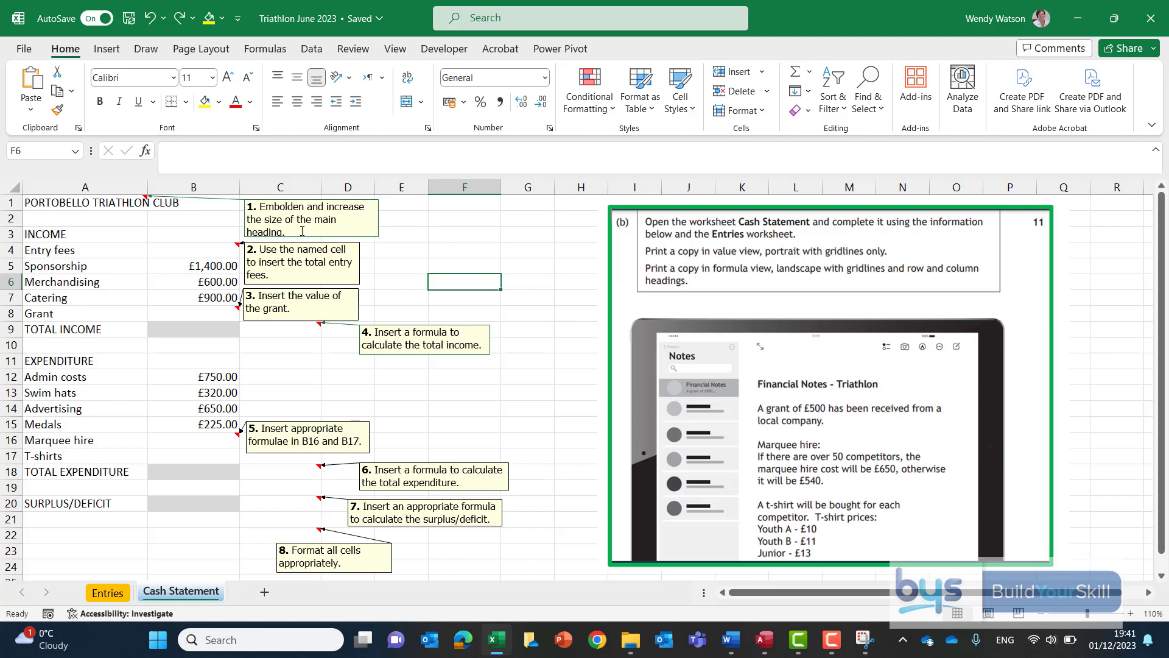
Step: Enlarge the A1 heading to 14 pt, make it bold, and delete its task 1 note
drag(38, 203, 176, 202)
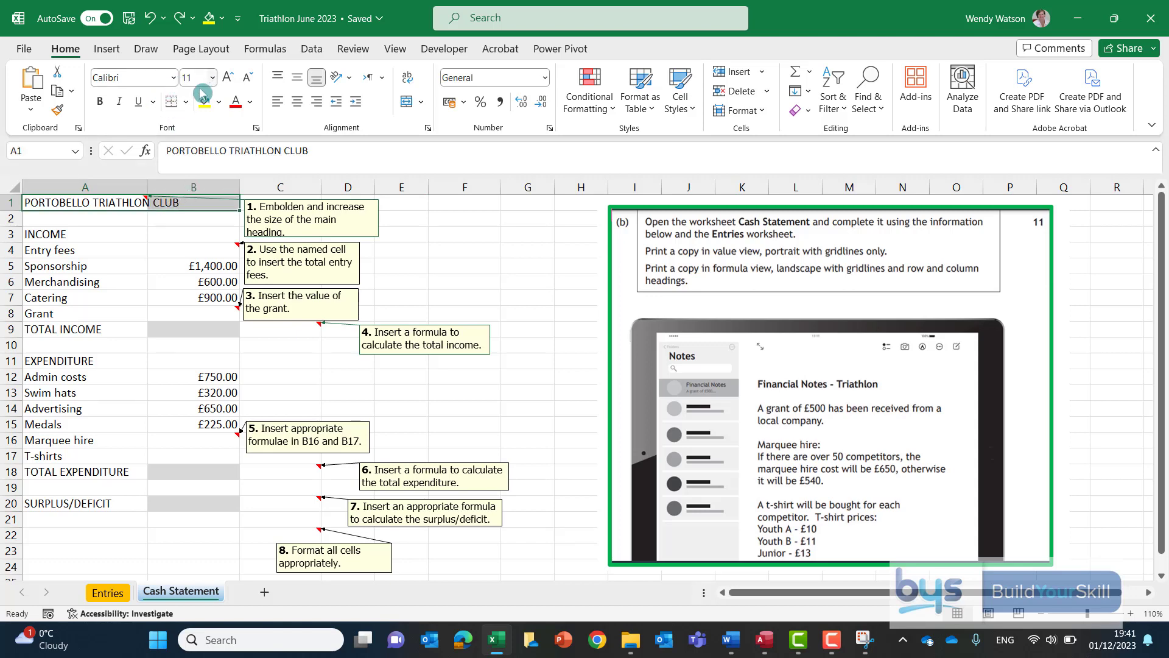
click(212, 77)
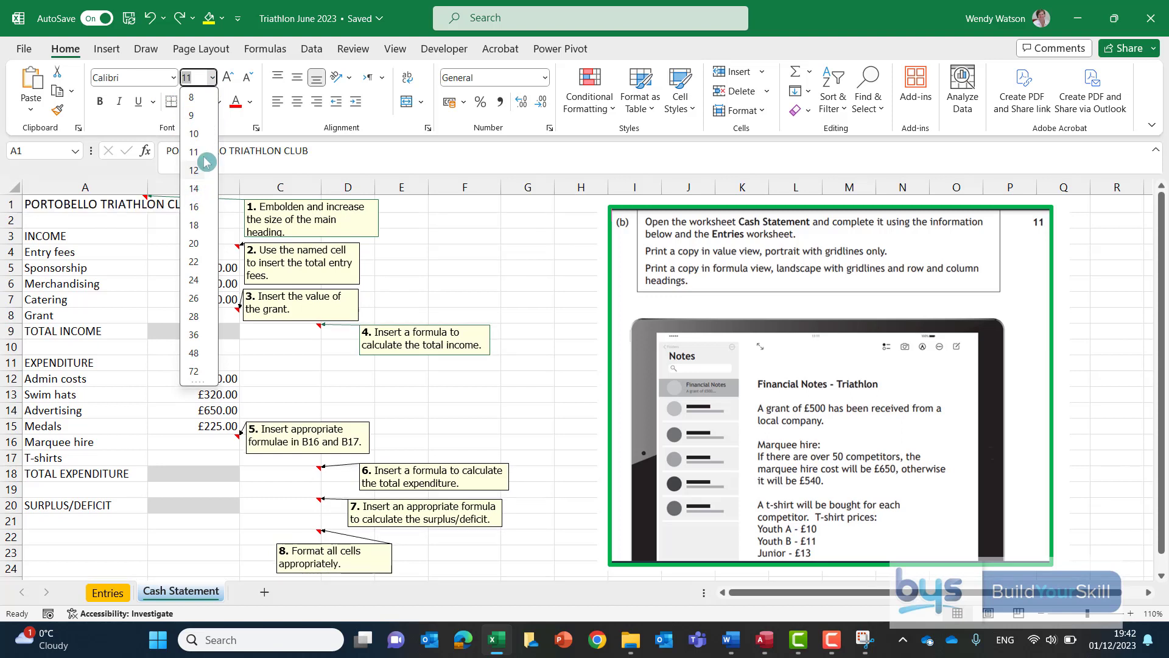
click(229, 80)
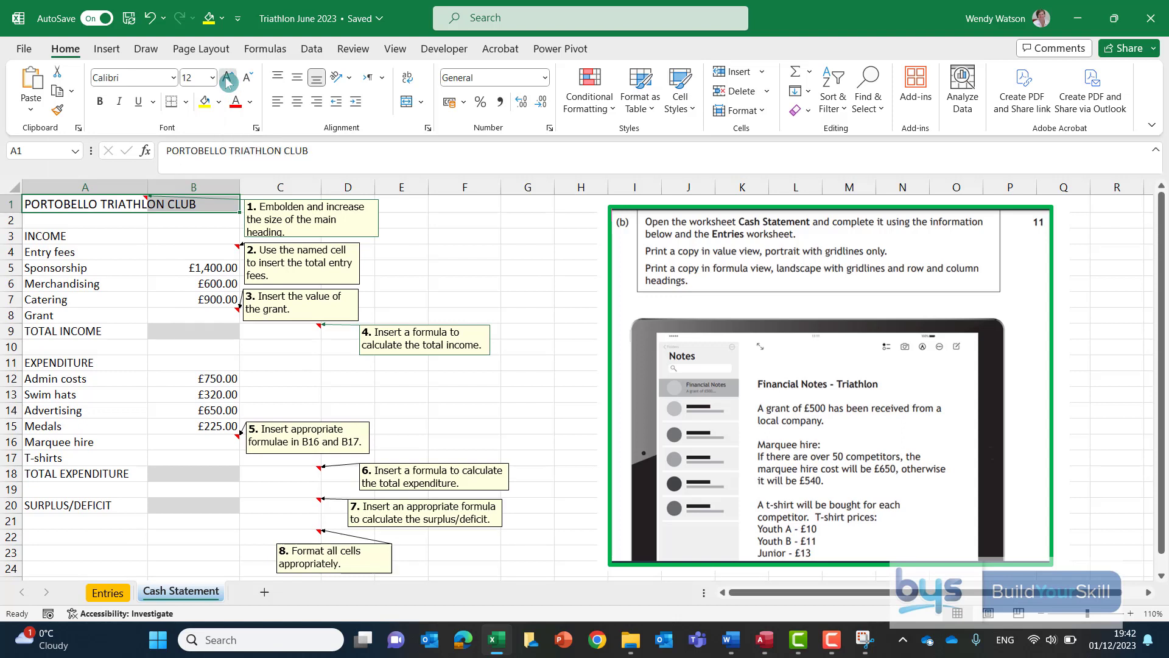
click(229, 80)
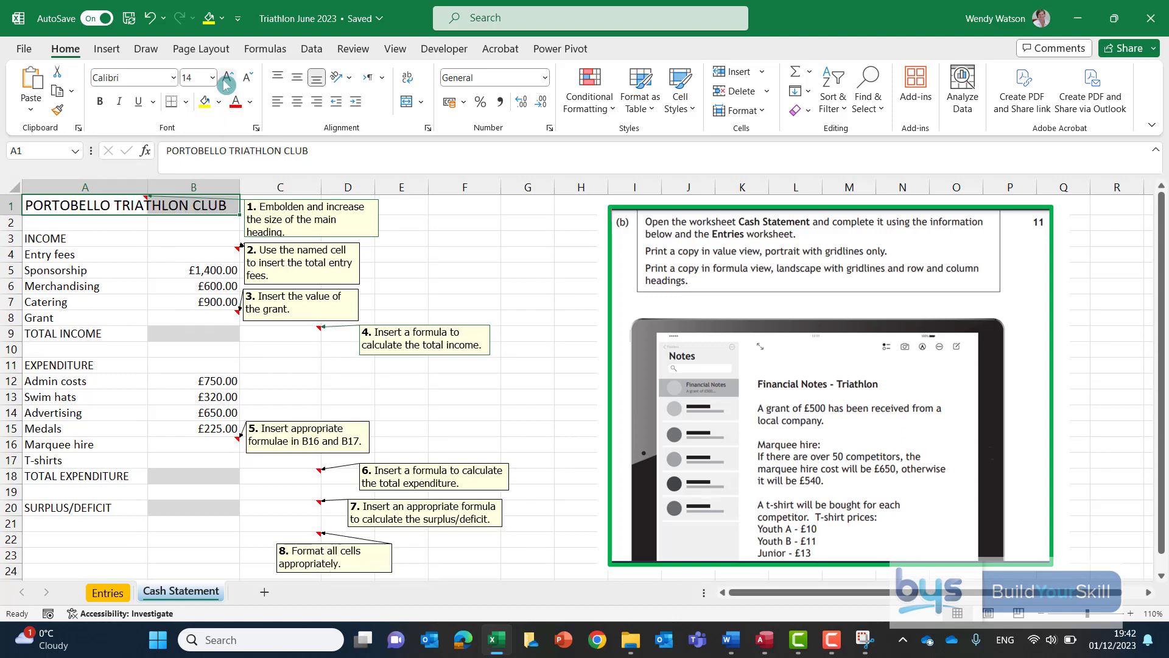
click(100, 101)
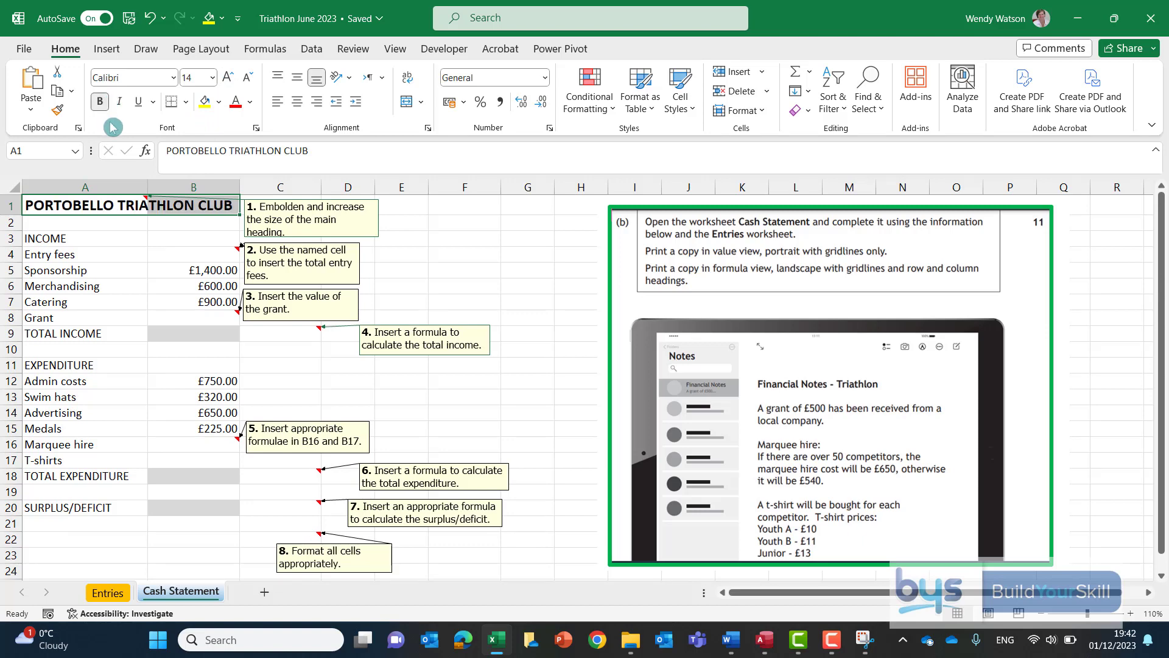
right_click(135, 206)
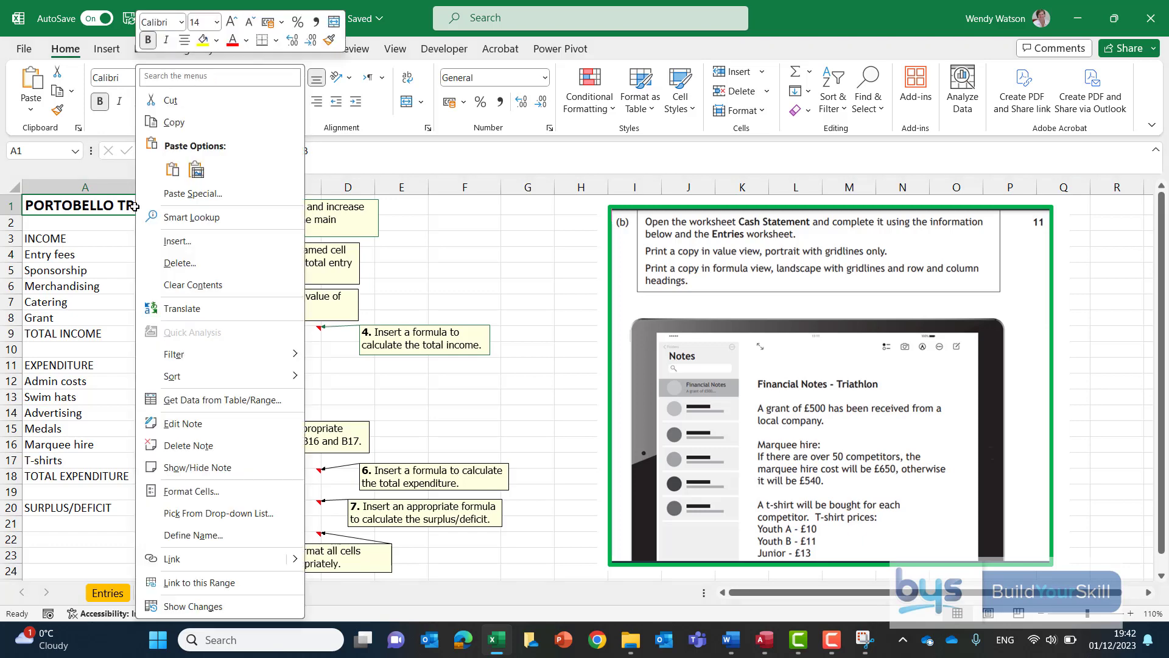
click(176, 445)
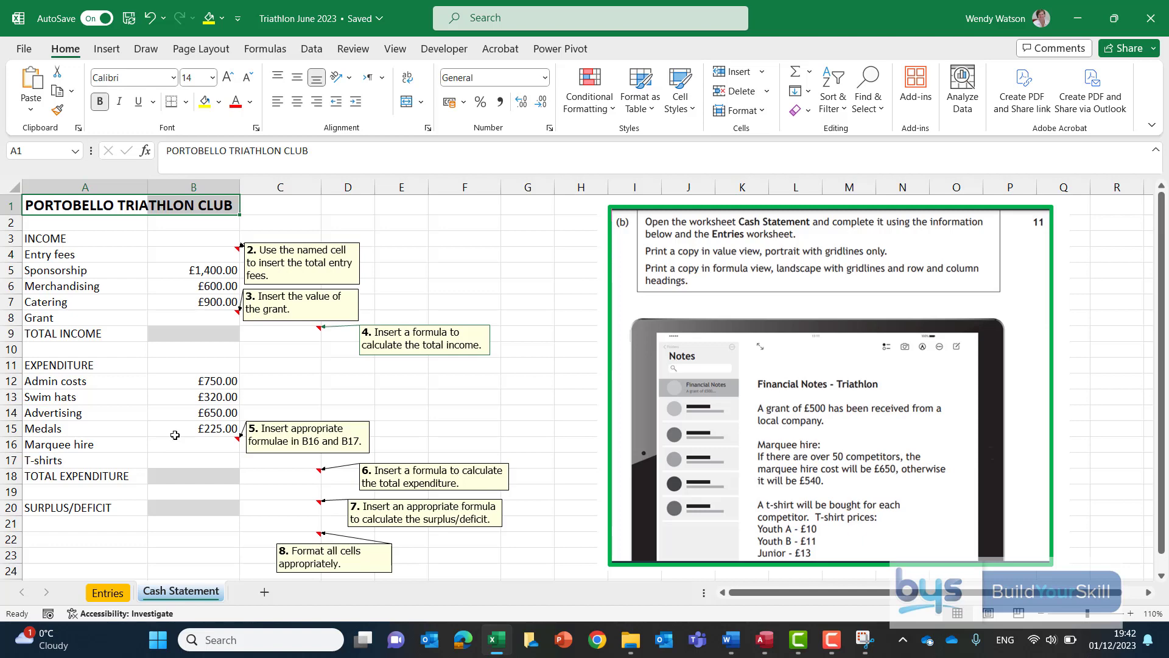
Step: Set B4 to =Fees, showing £1,230.00, and delete its task 2 note
click(211, 254)
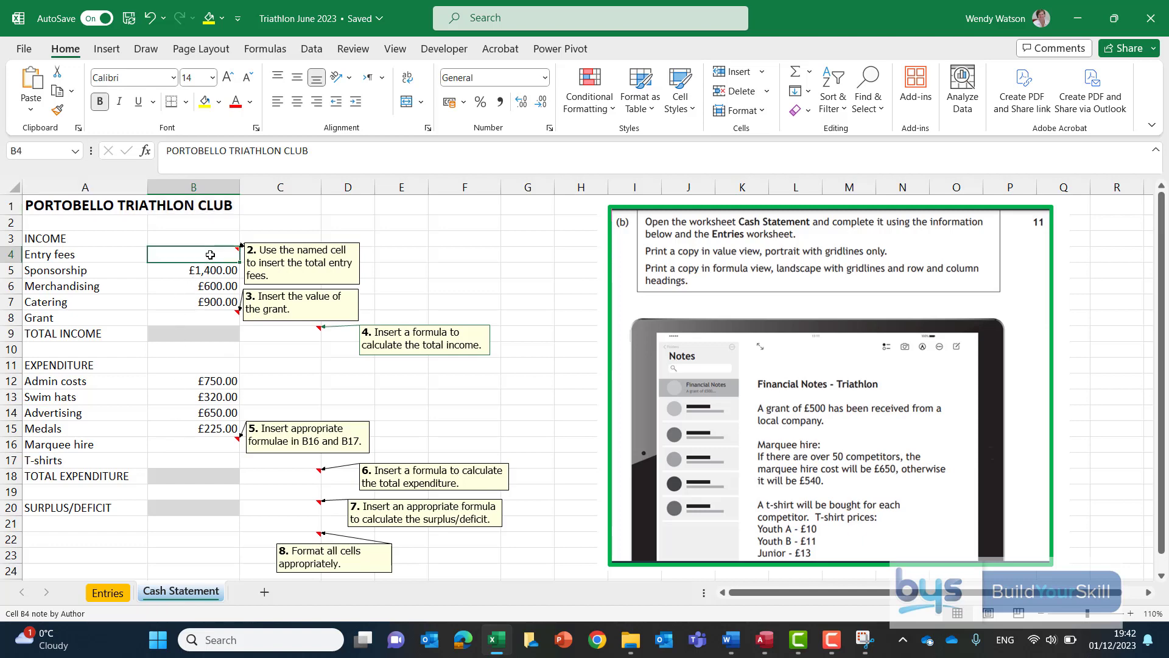
text(=)
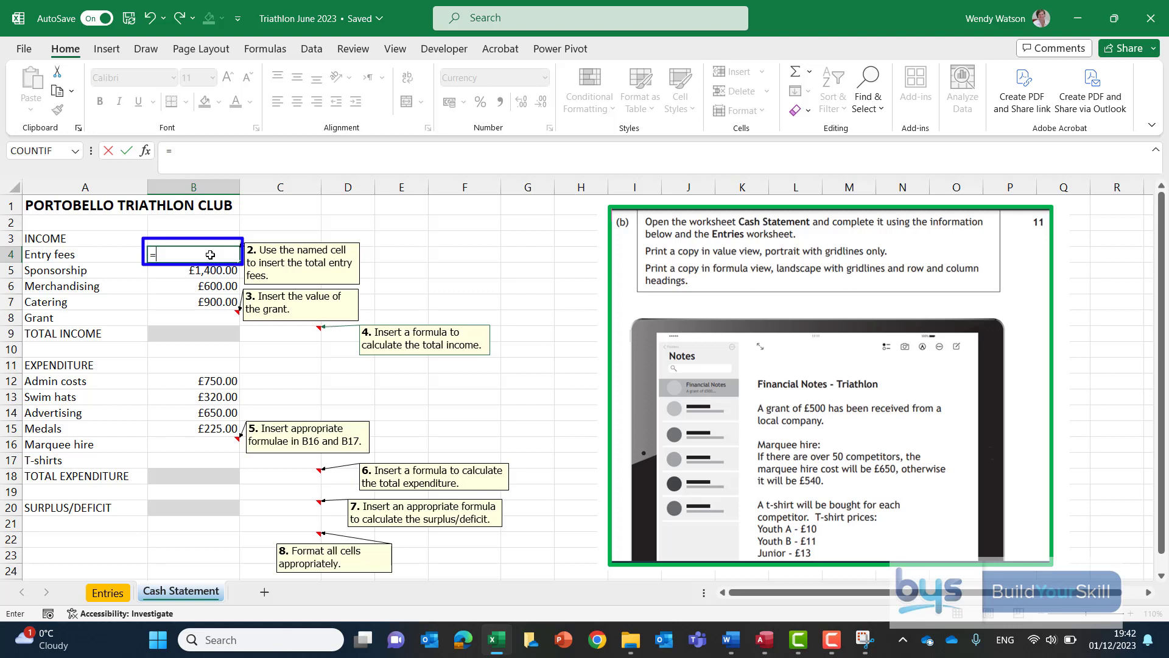
click(106, 598)
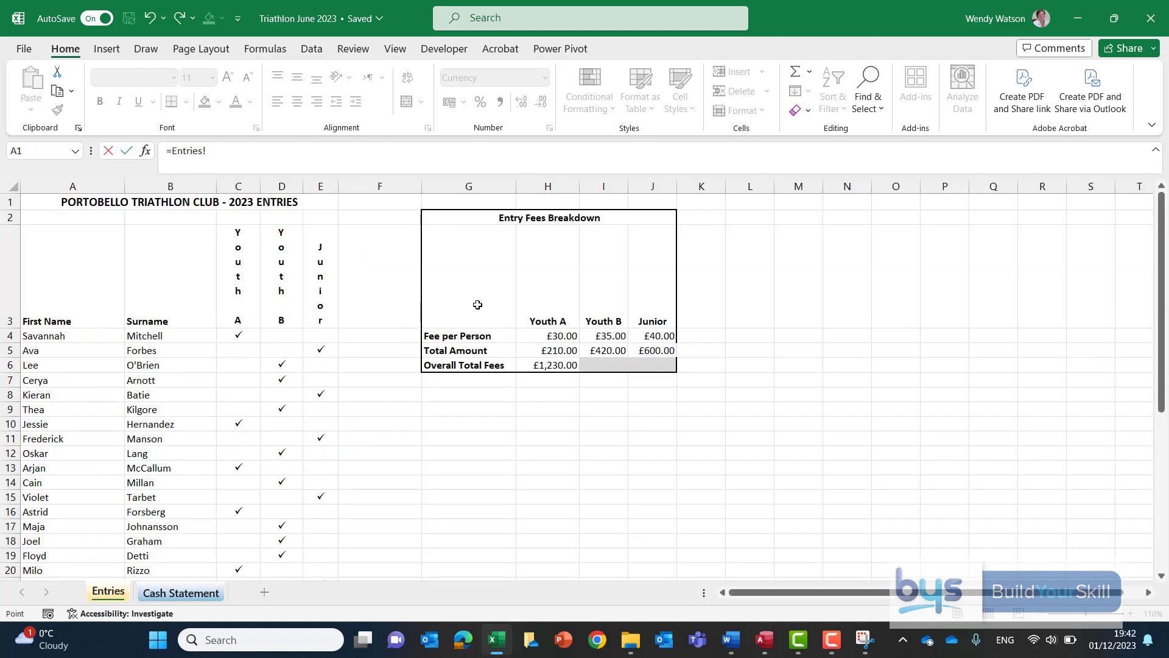
click(526, 365)
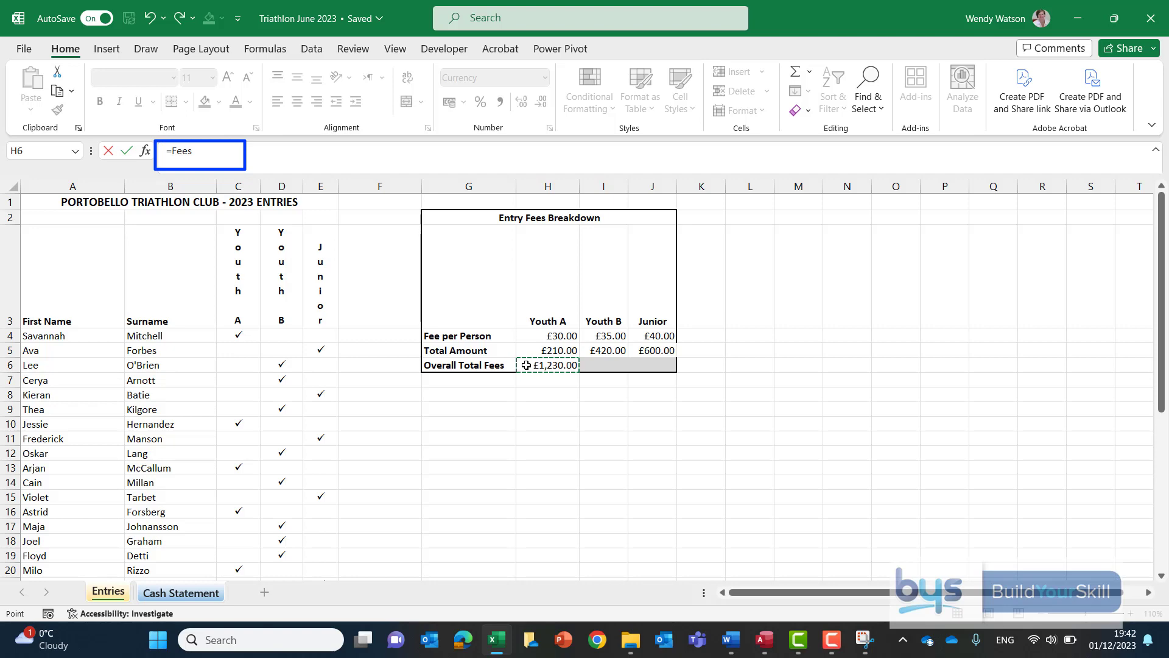
key(Return)
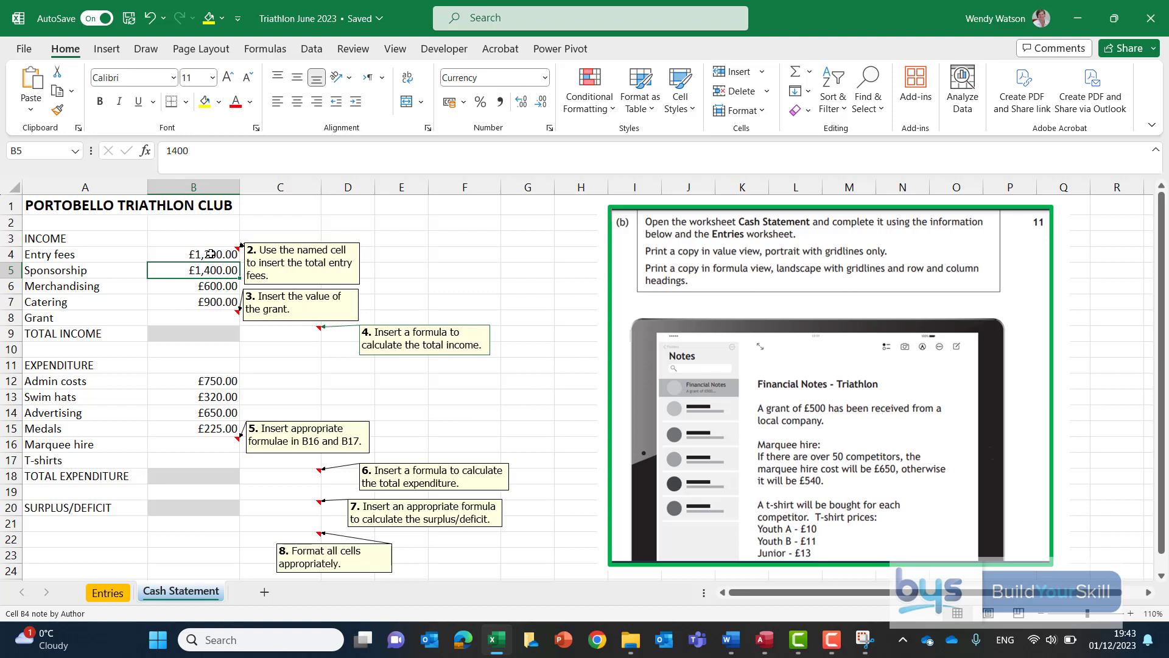
click(210, 254)
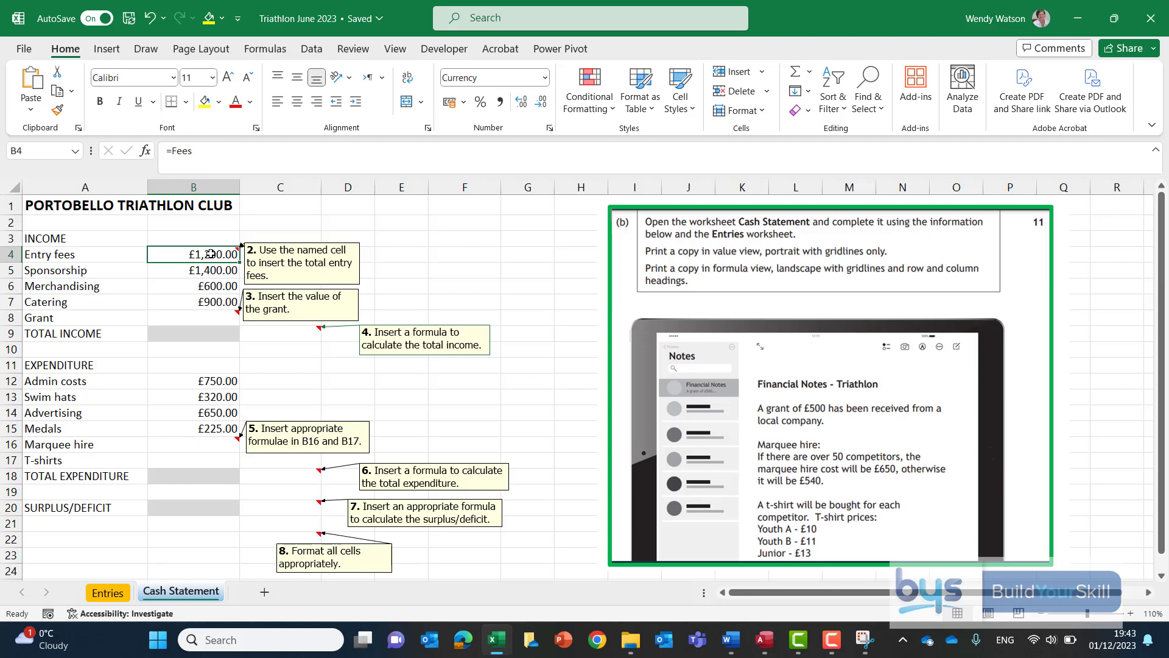
right_click(210, 254)
click(246, 442)
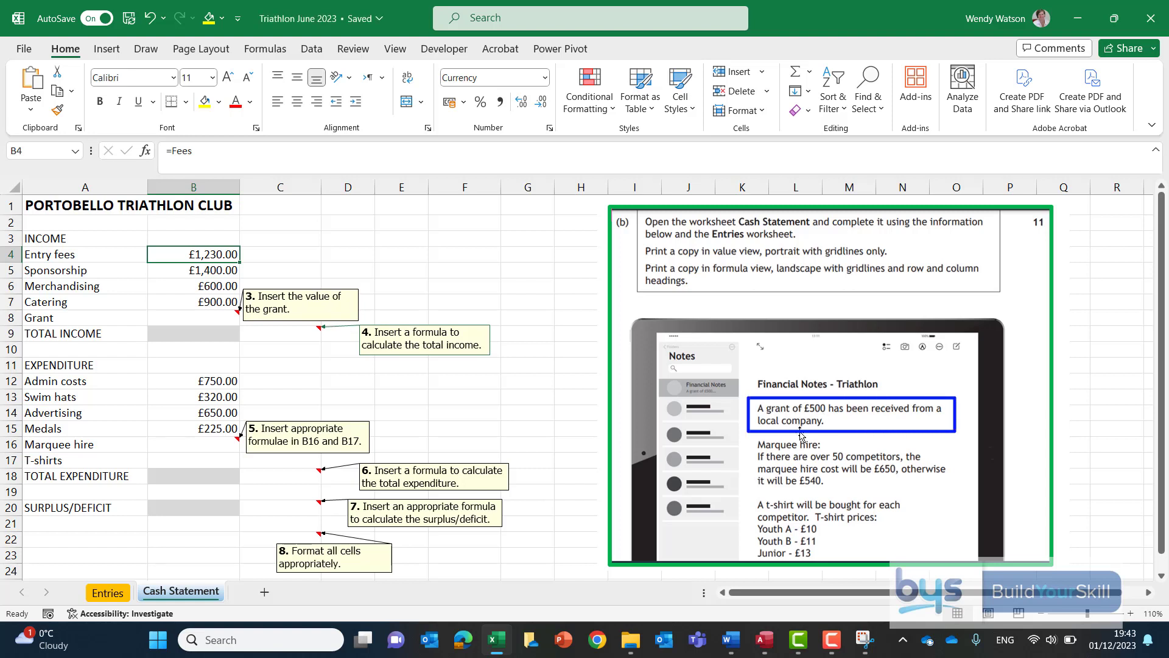
Step: Enter 500 in Grant cell B8 and delete its task 3 note
click(198, 317)
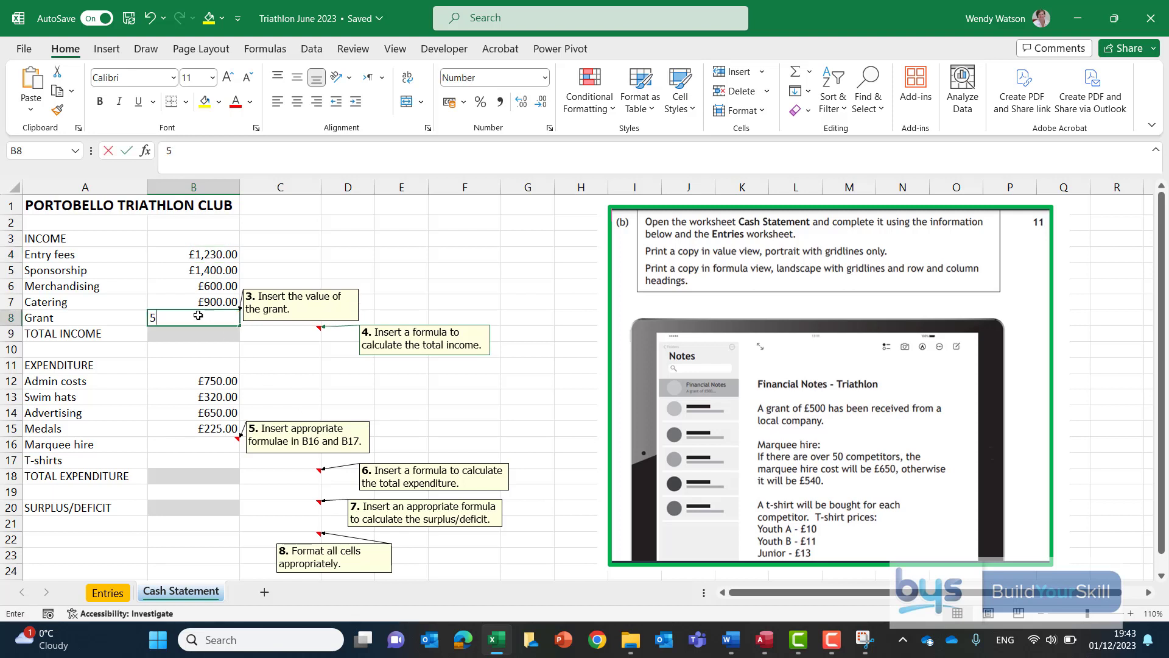
text(500)
click(224, 345)
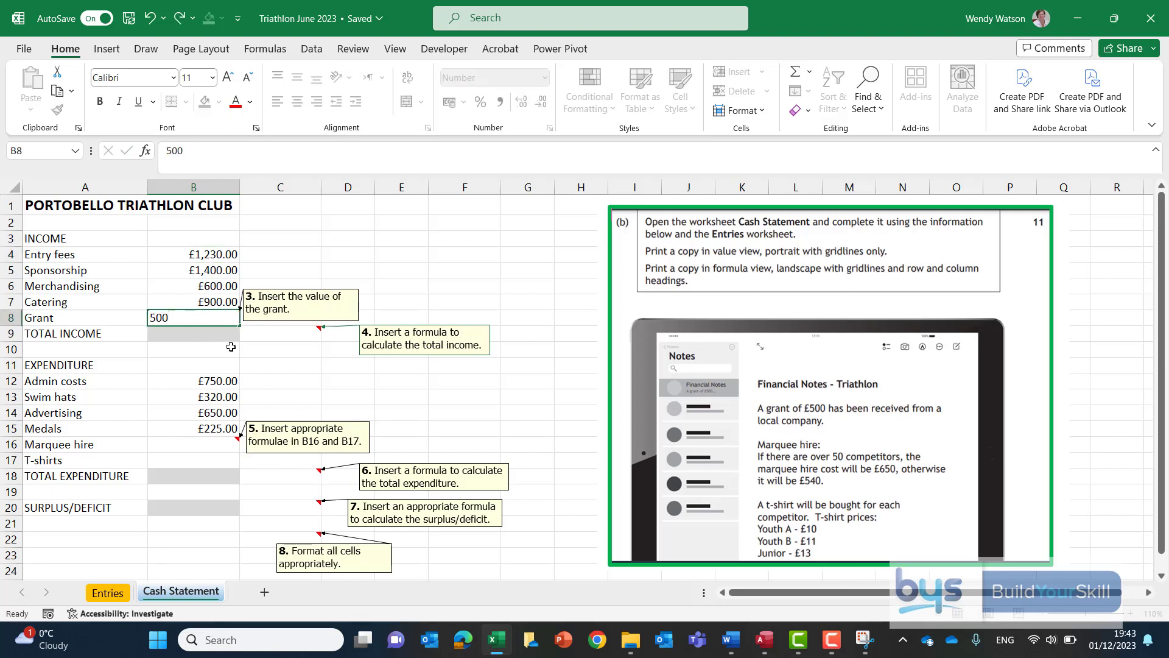
click(209, 320)
right_click(218, 323)
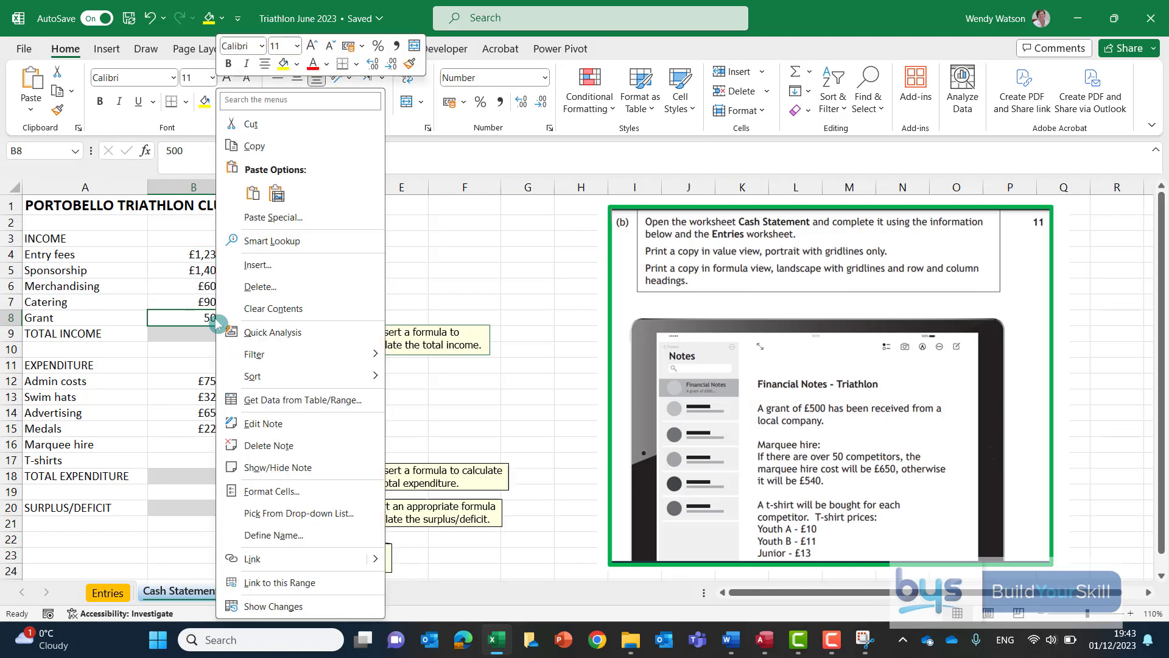
click(256, 445)
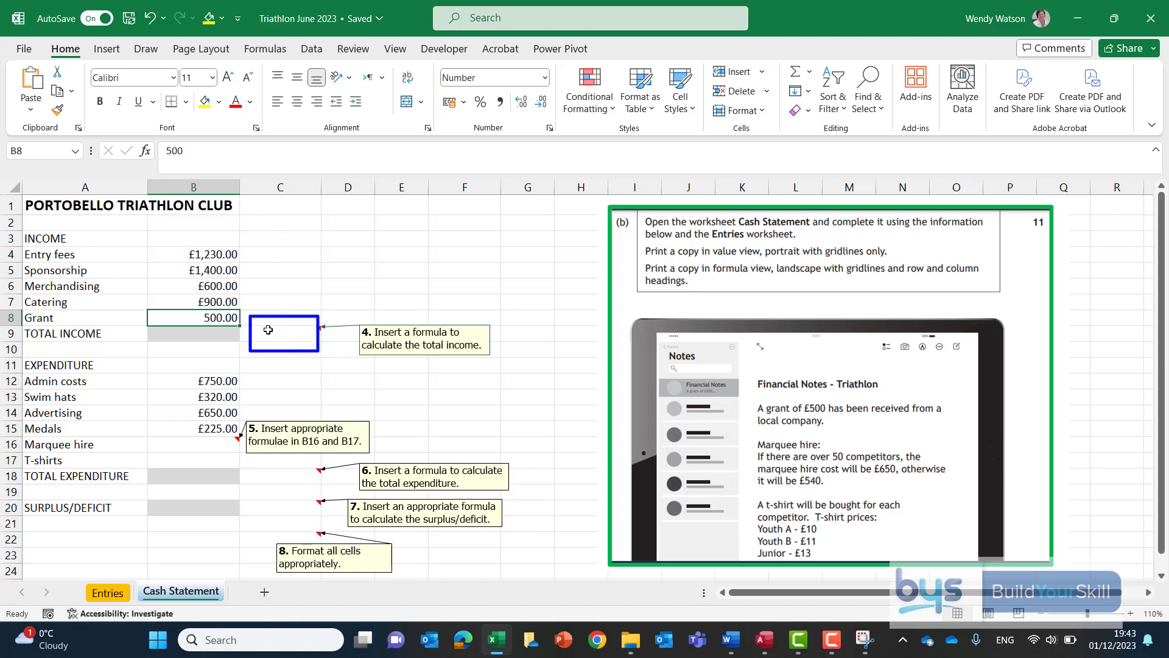
Step: Put =SUM(B4:B8) in C9, giving £4,630.00, and delete the task 4 note
click(273, 334)
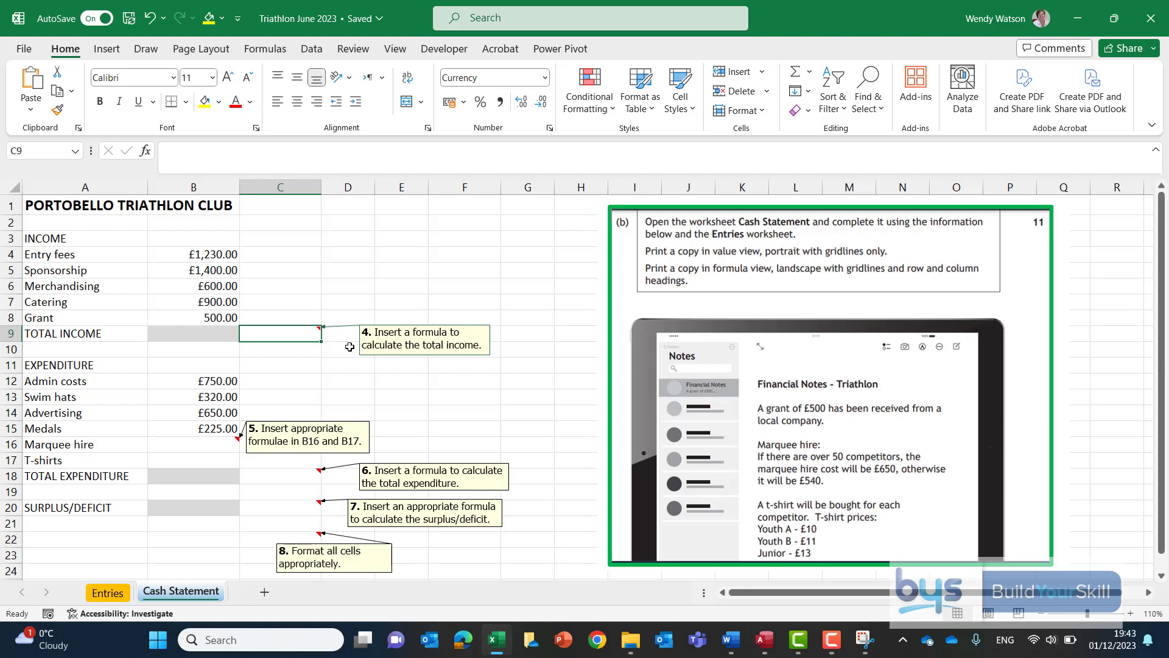
click(799, 79)
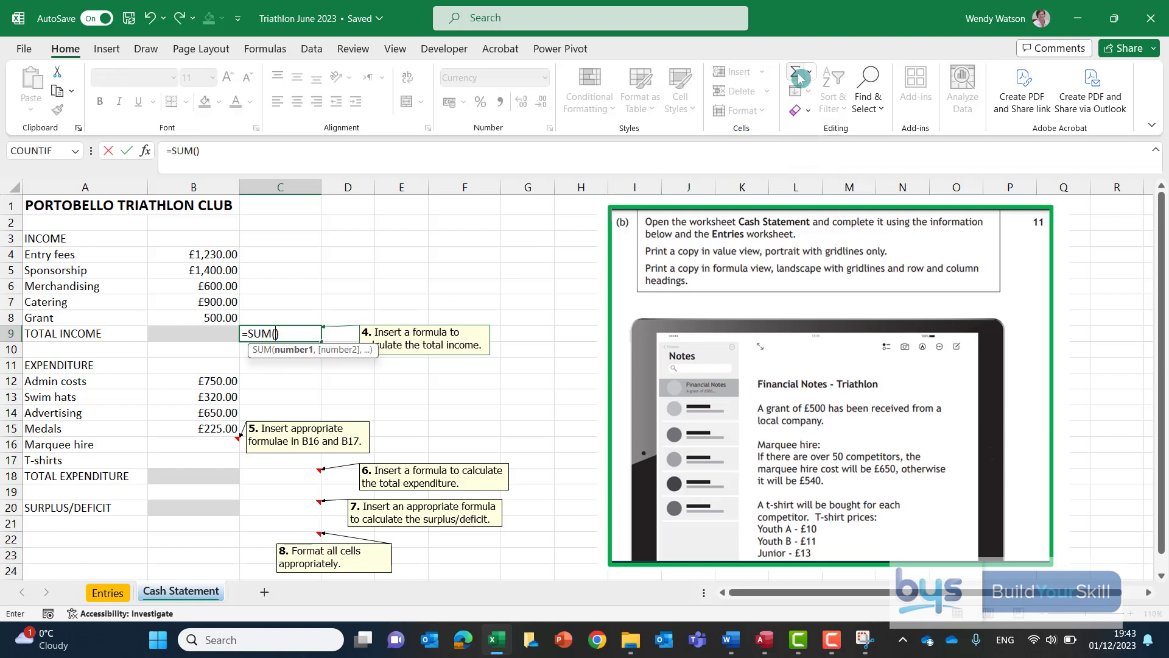
click(218, 254)
drag(218, 254, 214, 316)
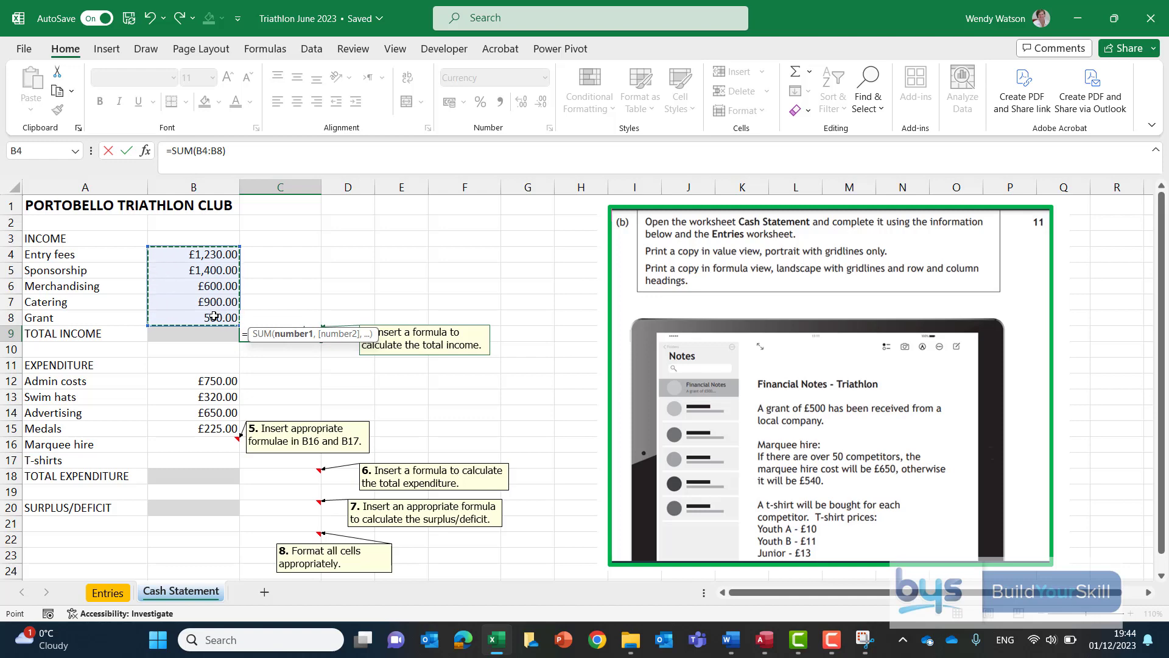
key(Return)
click(277, 335)
right_click(282, 334)
click(335, 444)
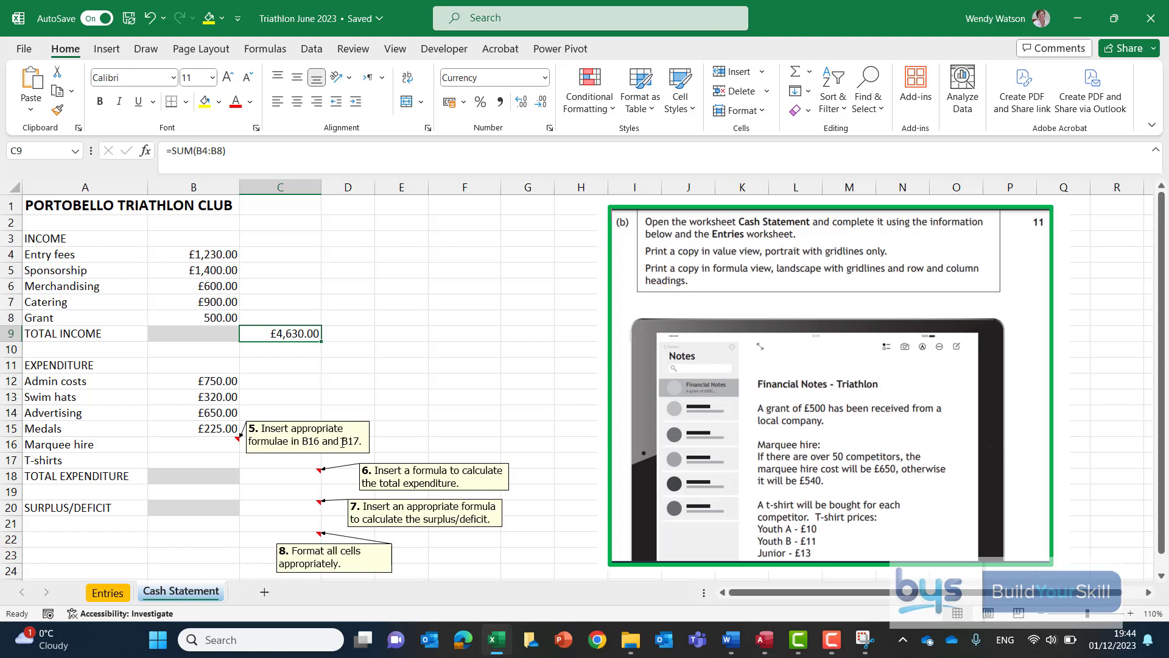
Step: Check the entry numbers on the Entries sheet, then return to the Cash Statement
click(213, 447)
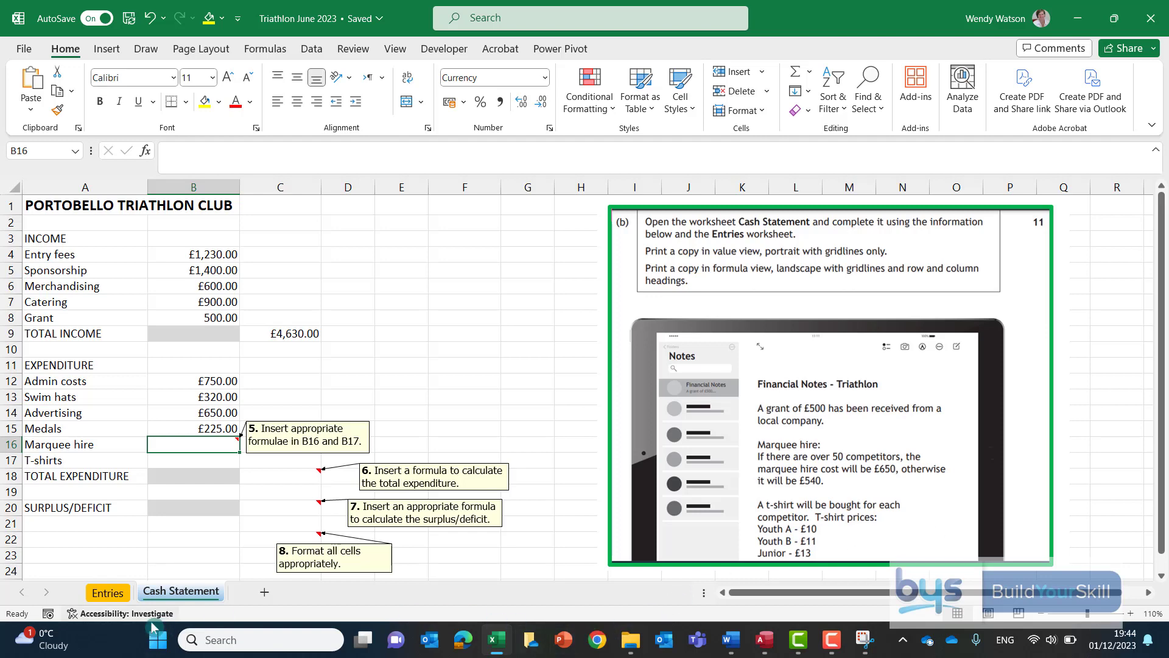
click(107, 593)
scroll(119, 535, down, 7)
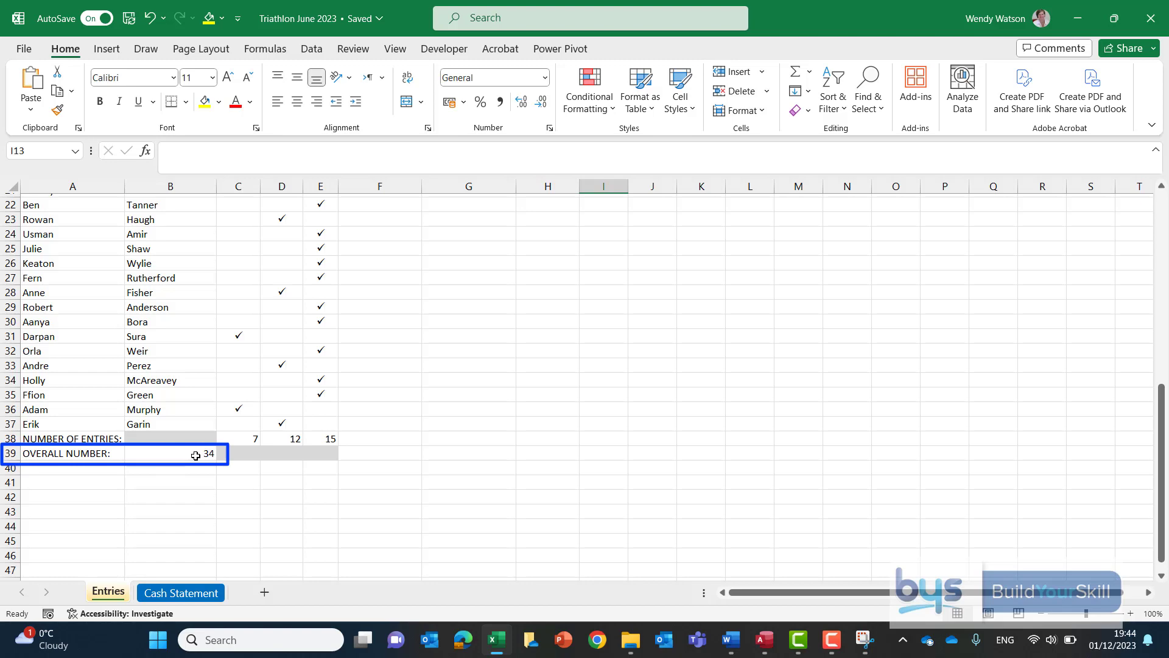
click(192, 597)
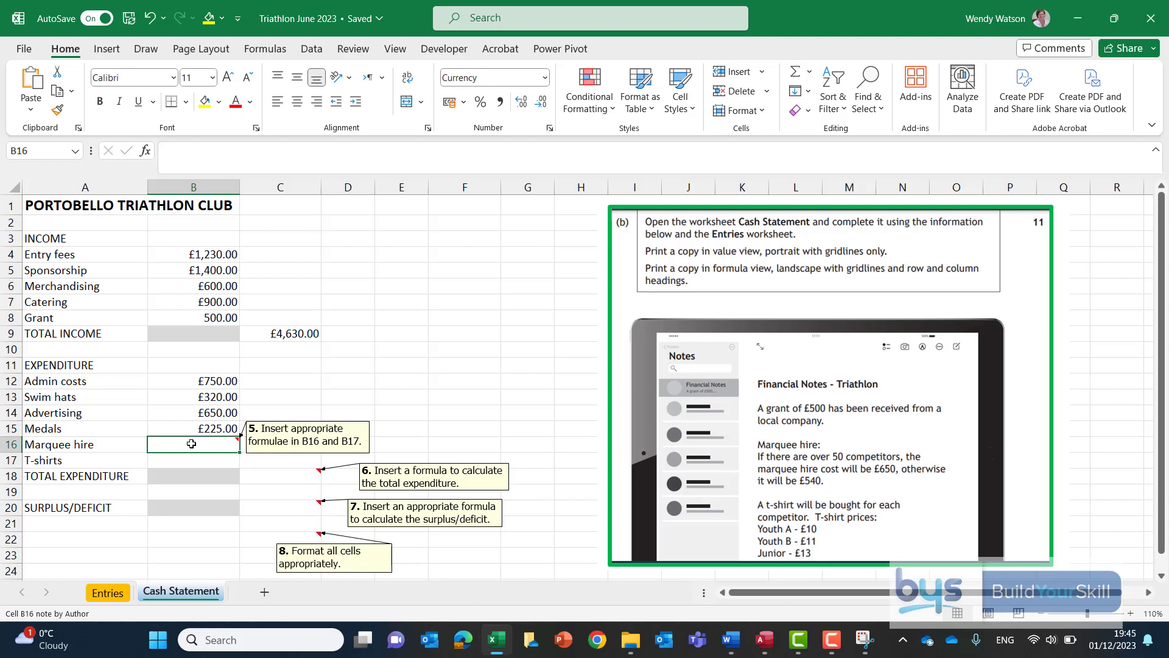
Step: Begin =IF( in Marquee hire cell B16 and bring up the Formulas function commands
text(=)
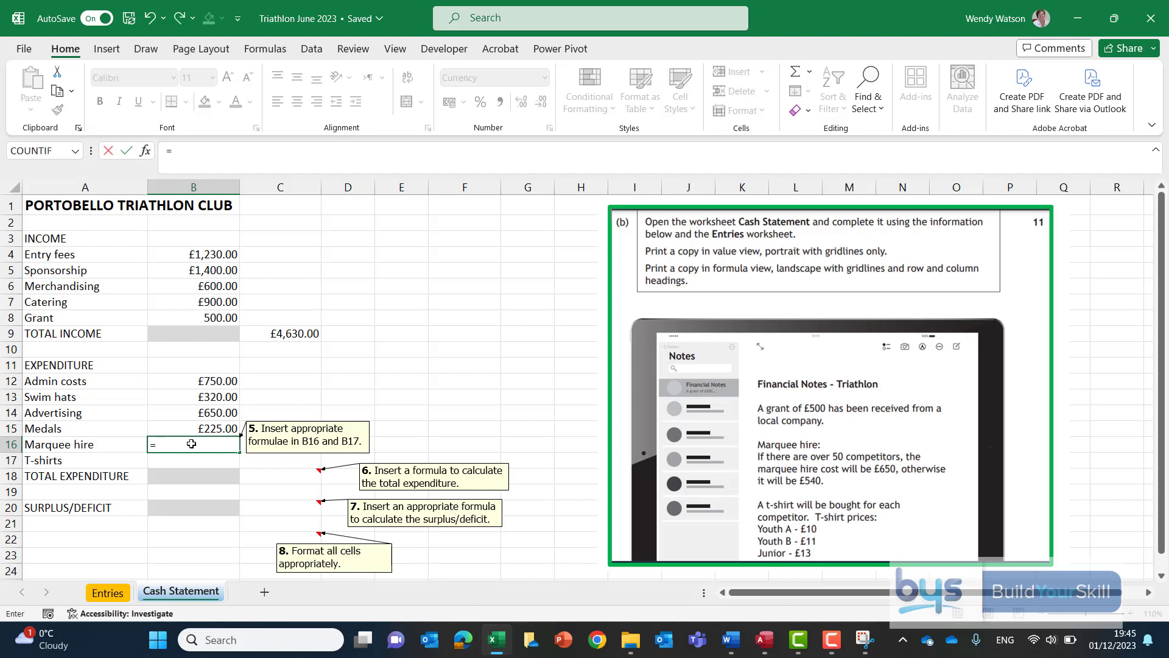
text(IF)
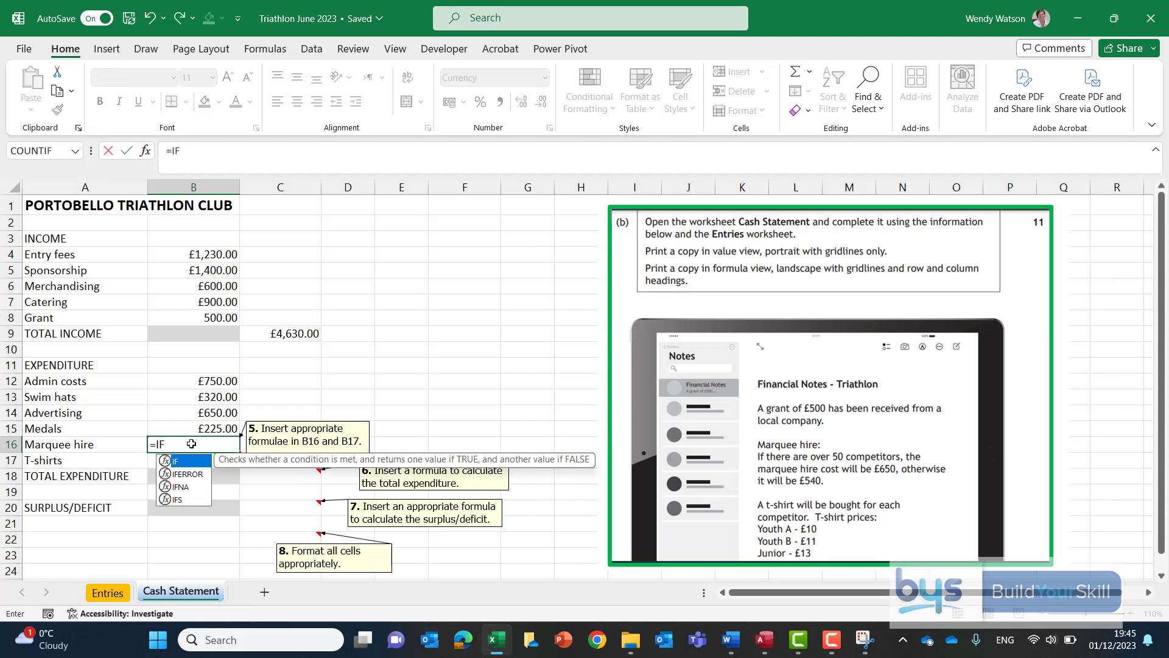
text(()
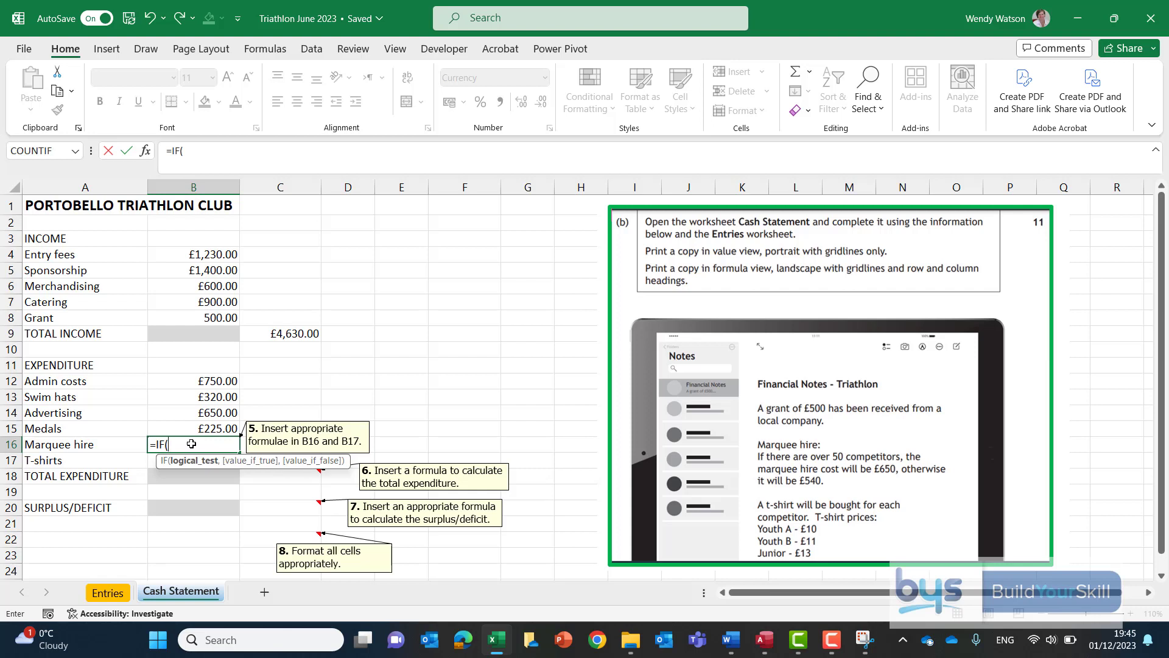
key(BackSpace)
key(BackSpace)
key(BackSpace)
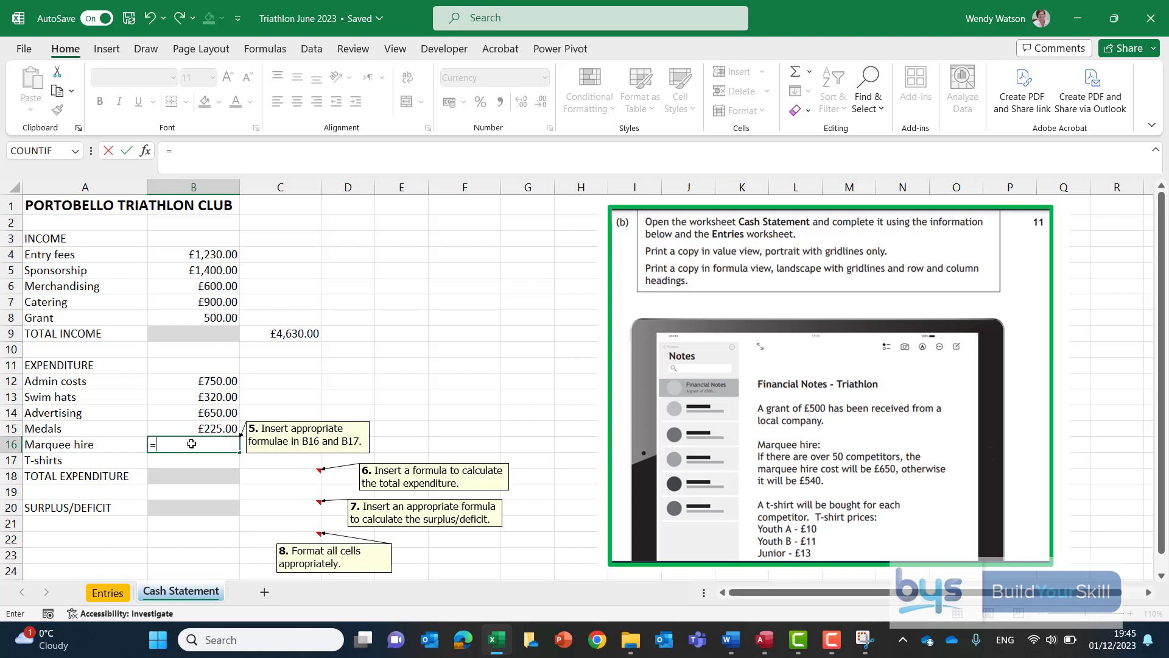
click(74, 152)
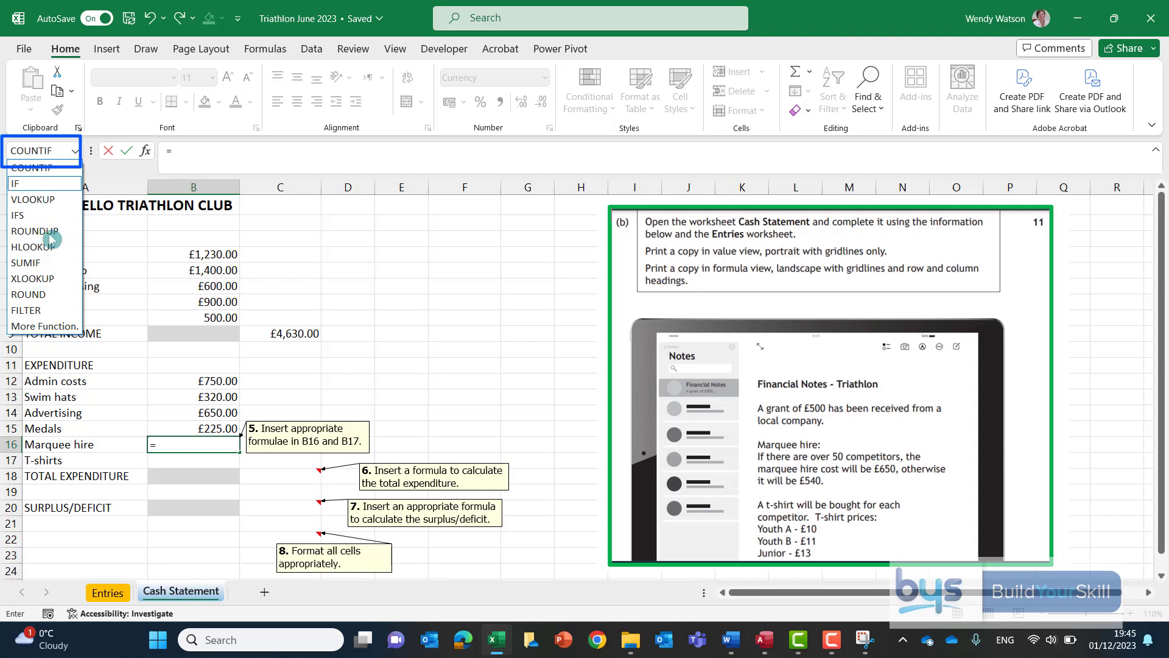
click(167, 445)
text(=)
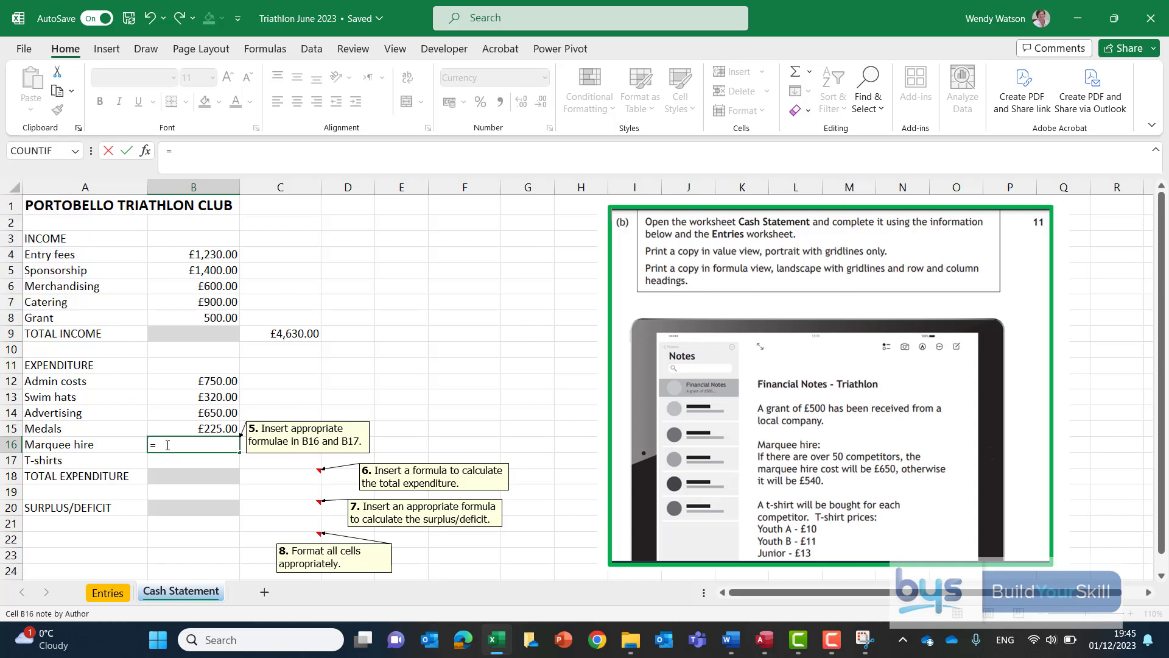
text(IF()
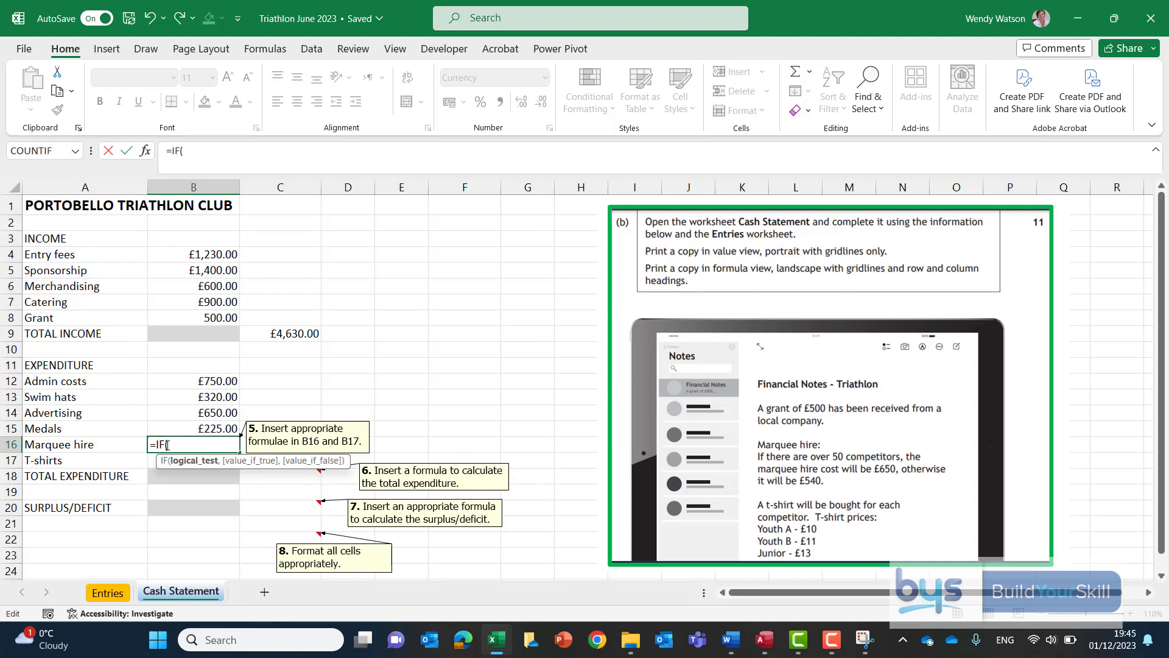
click(277, 52)
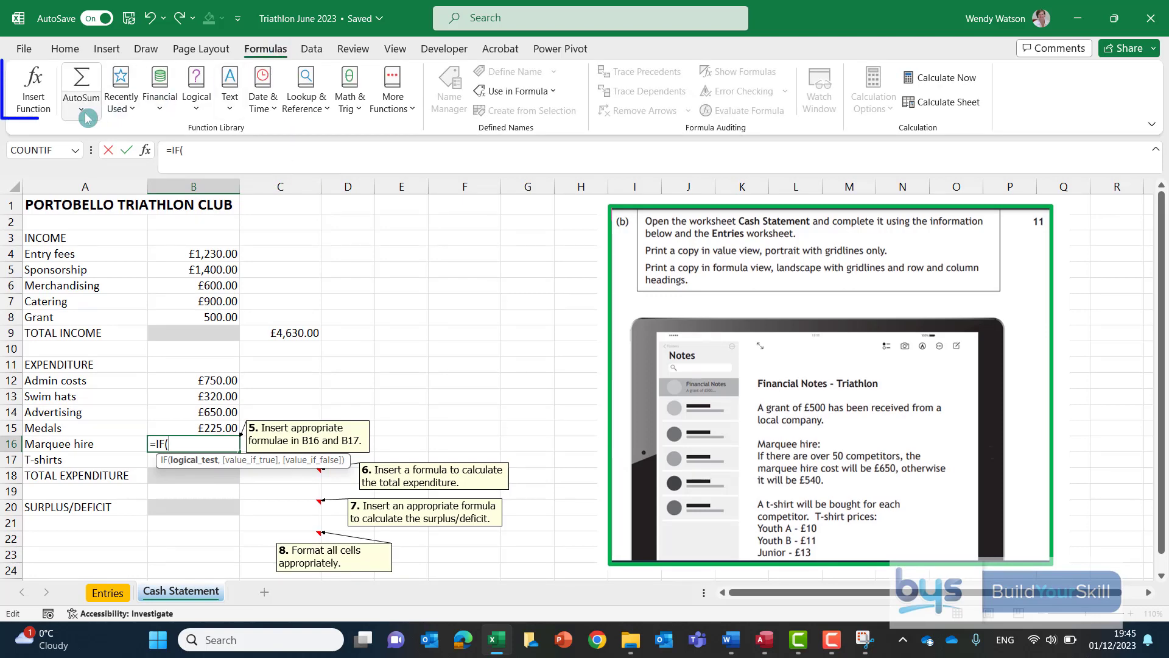
Step: In the IF Function Arguments, set Logical_test to Entries!B39>50
click(33, 91)
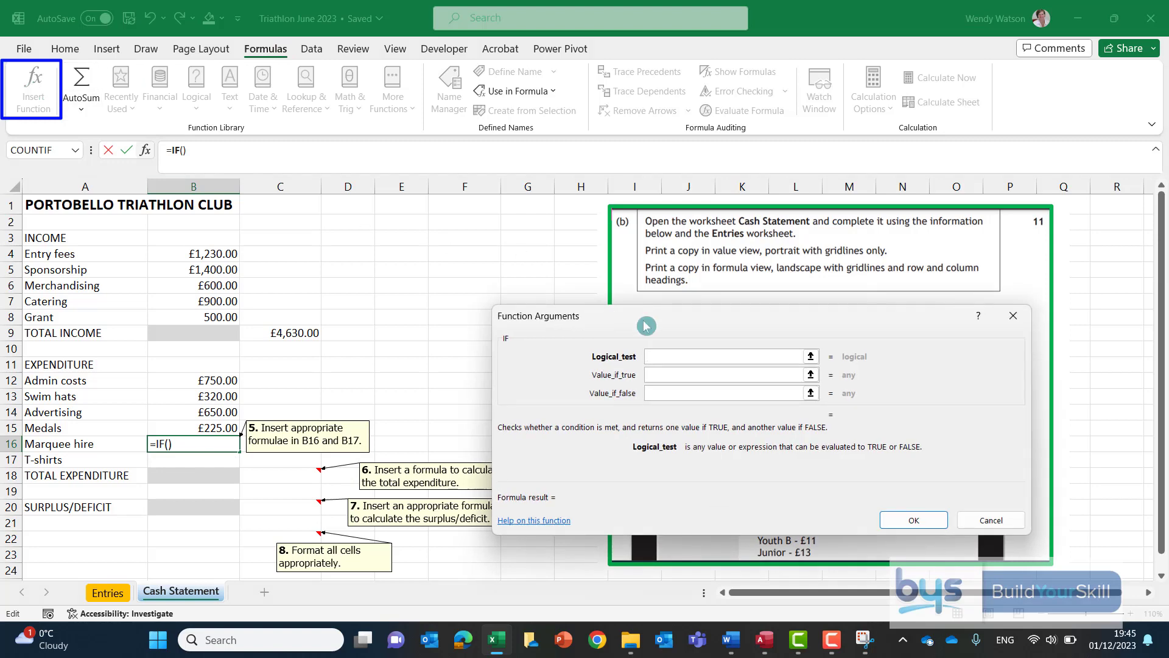
drag(679, 328, 243, 131)
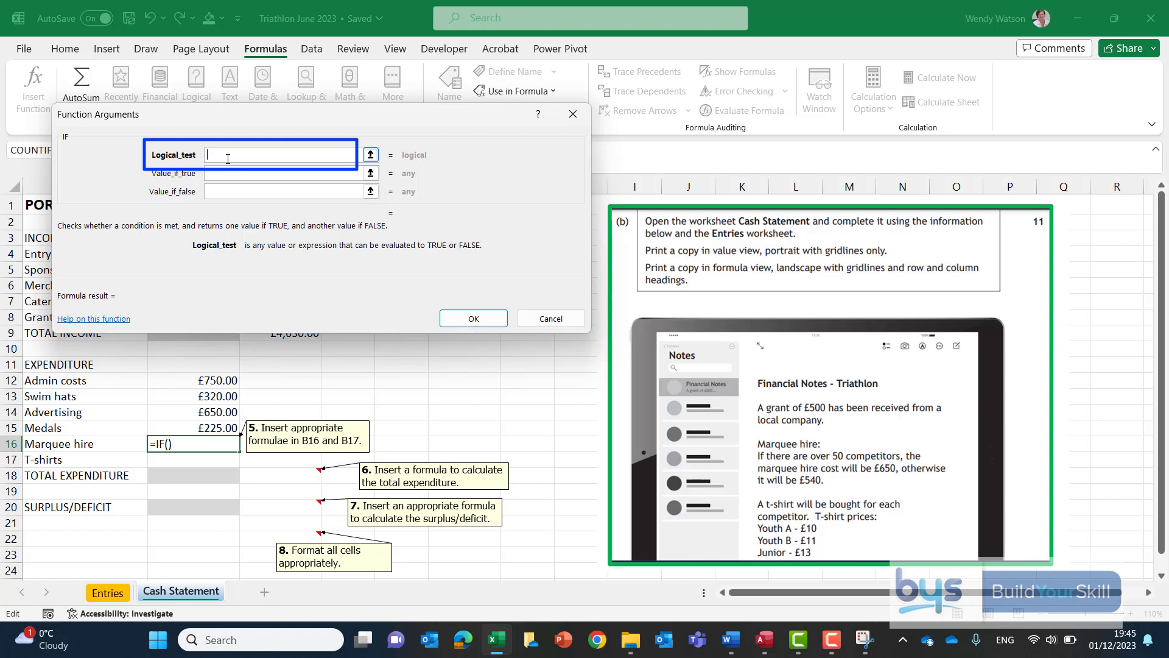
click(108, 592)
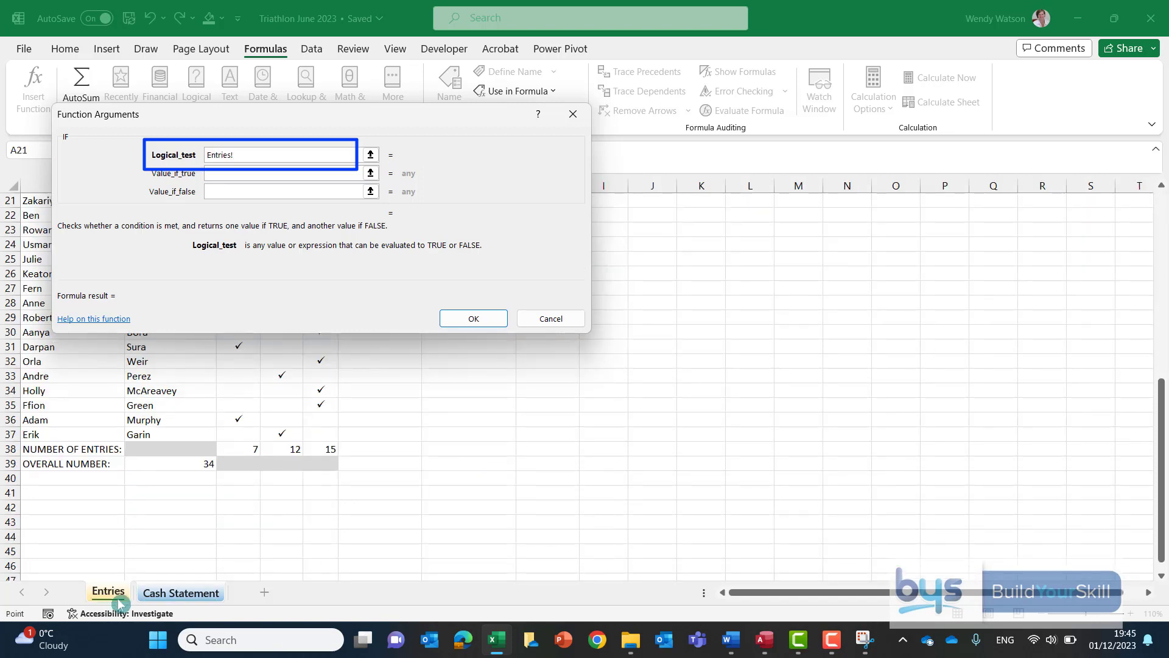
click(175, 465)
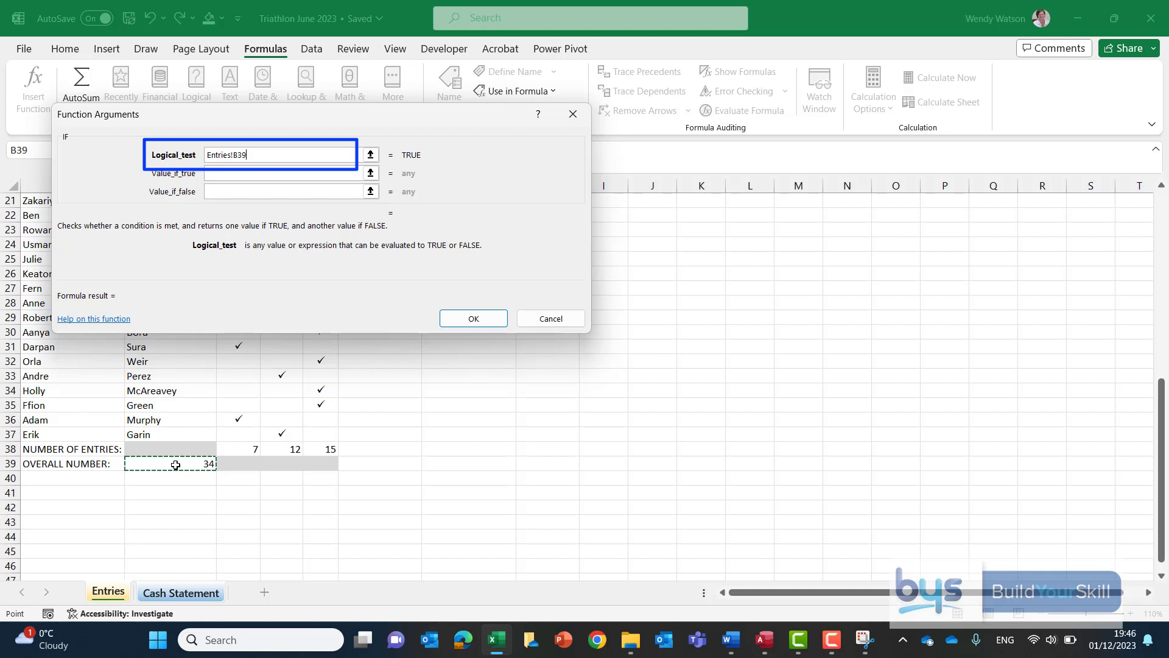
text(>)
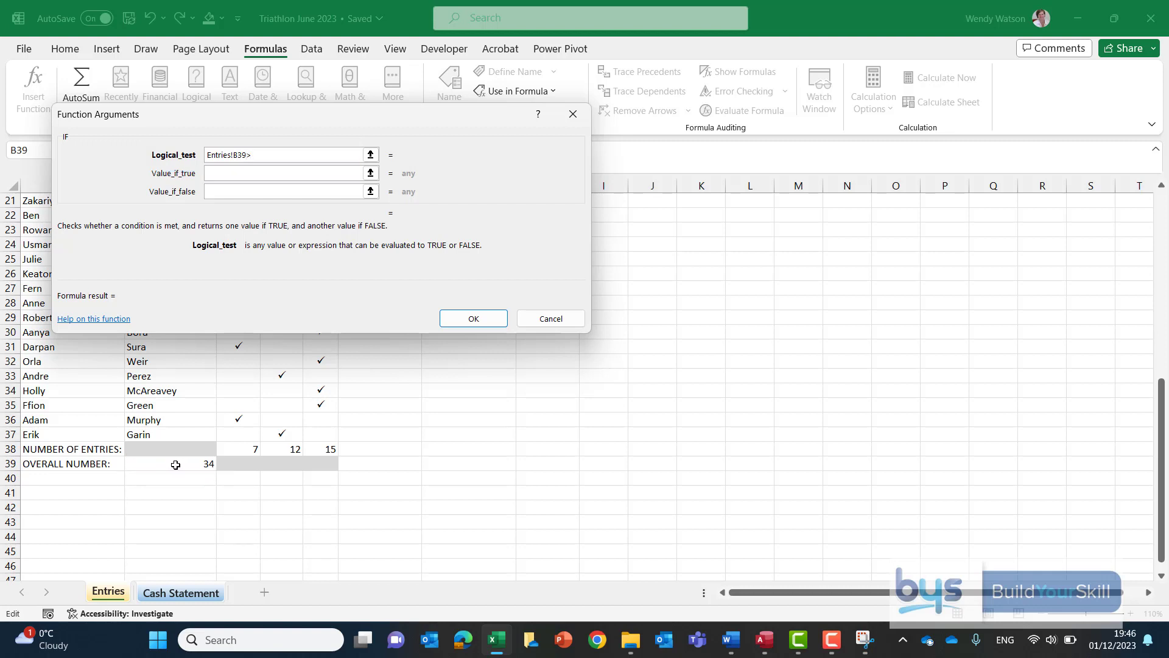
text(50)
Step: Set Value_if_true to 650 and Value_if_false to 540
click(219, 191)
click(232, 175)
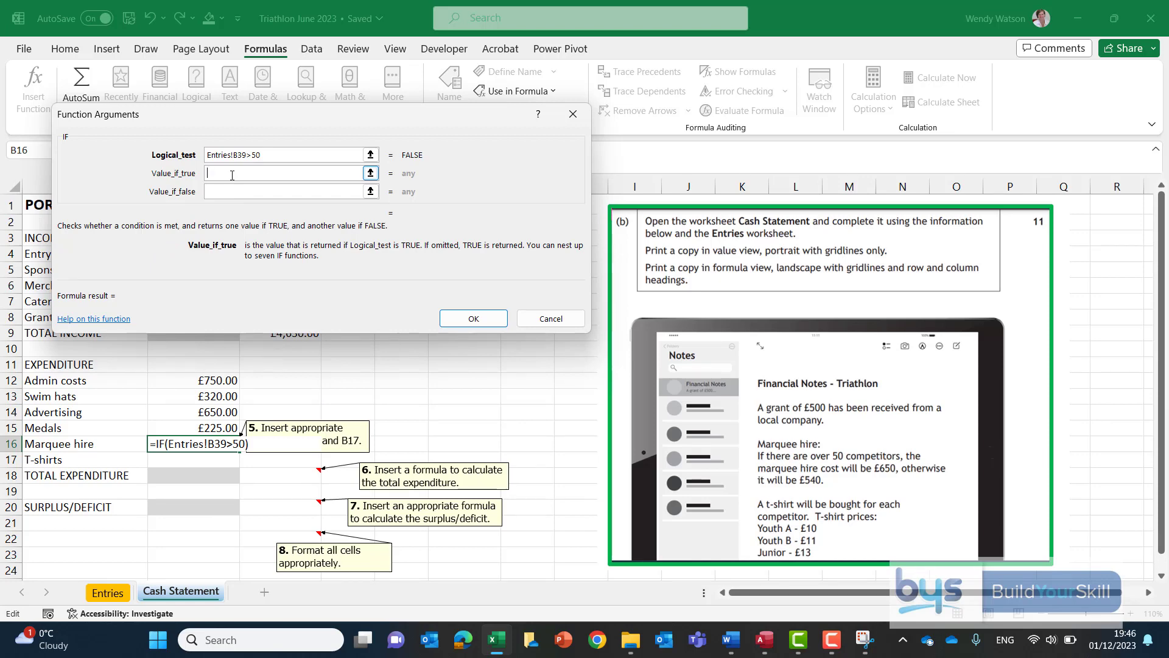
text(65)
text(0)
click(224, 190)
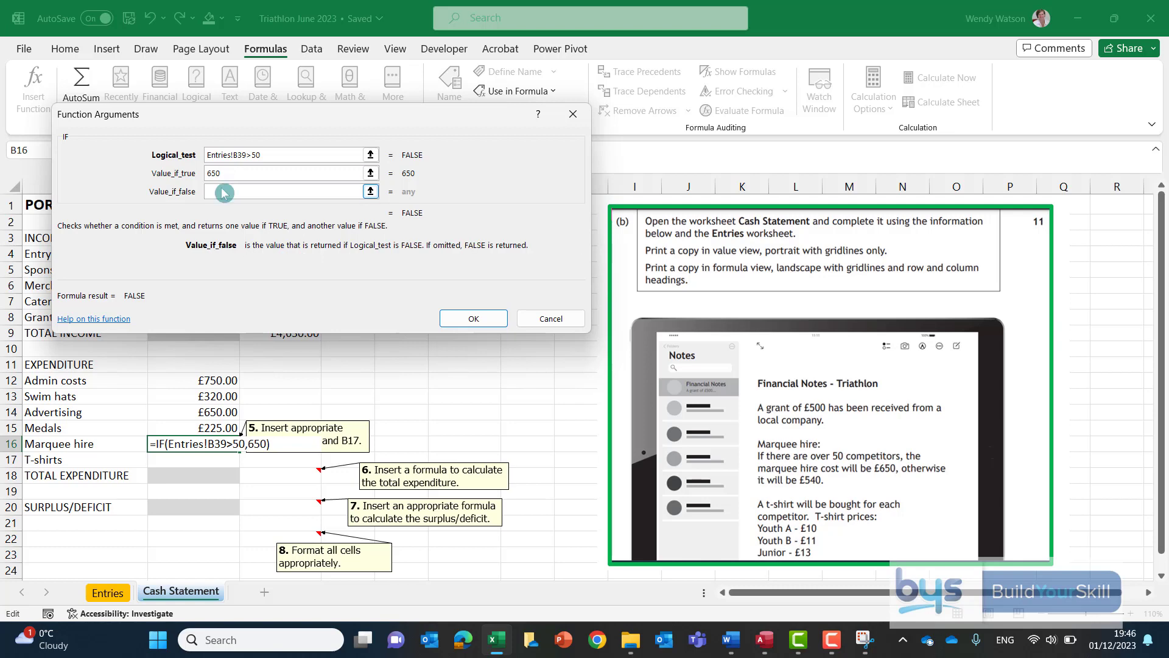
text(540)
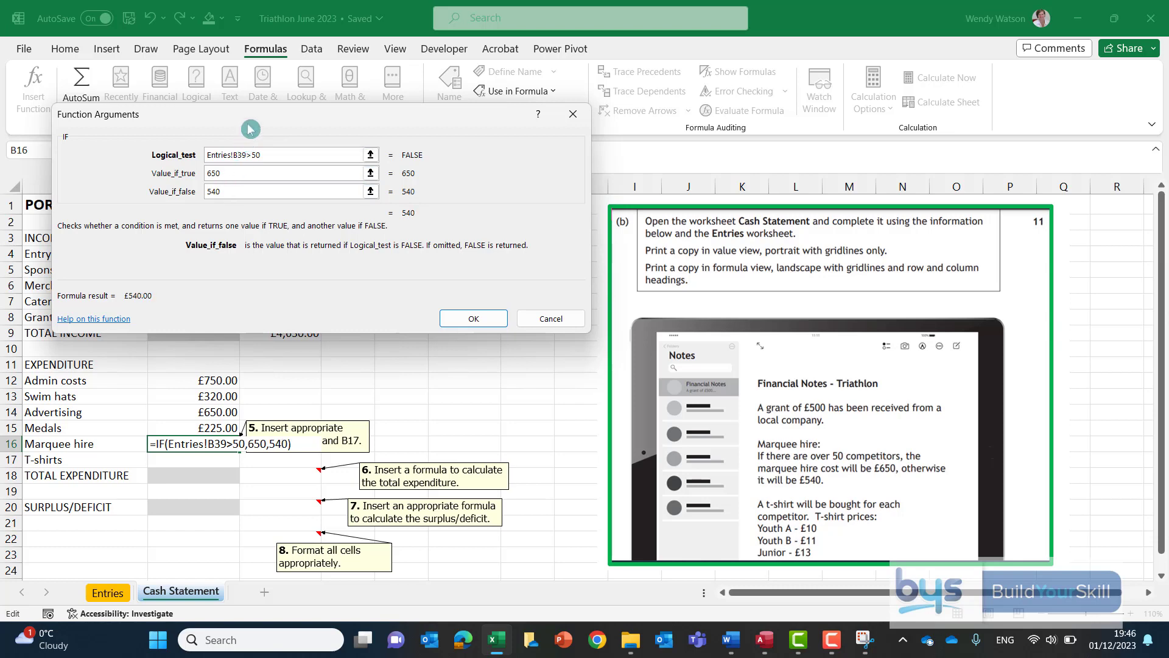
drag(255, 123, 238, 191)
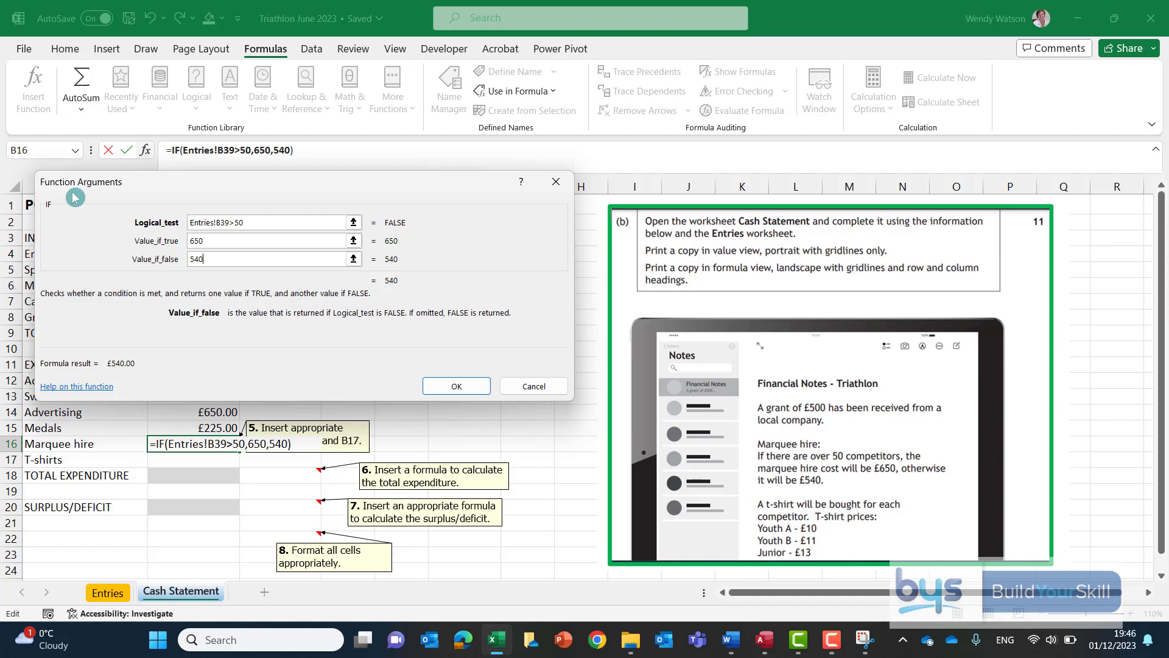
Step: Confirm B16's IF formula, showing £540.00, and delete its Marquee hire note
click(456, 388)
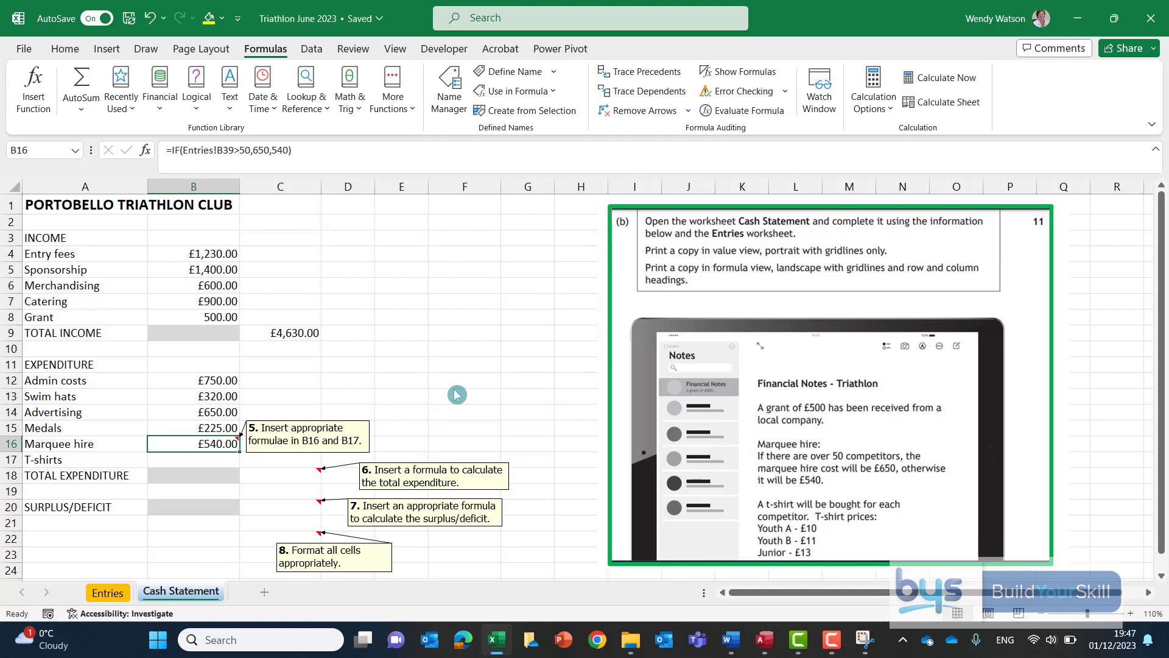
right_click(208, 444)
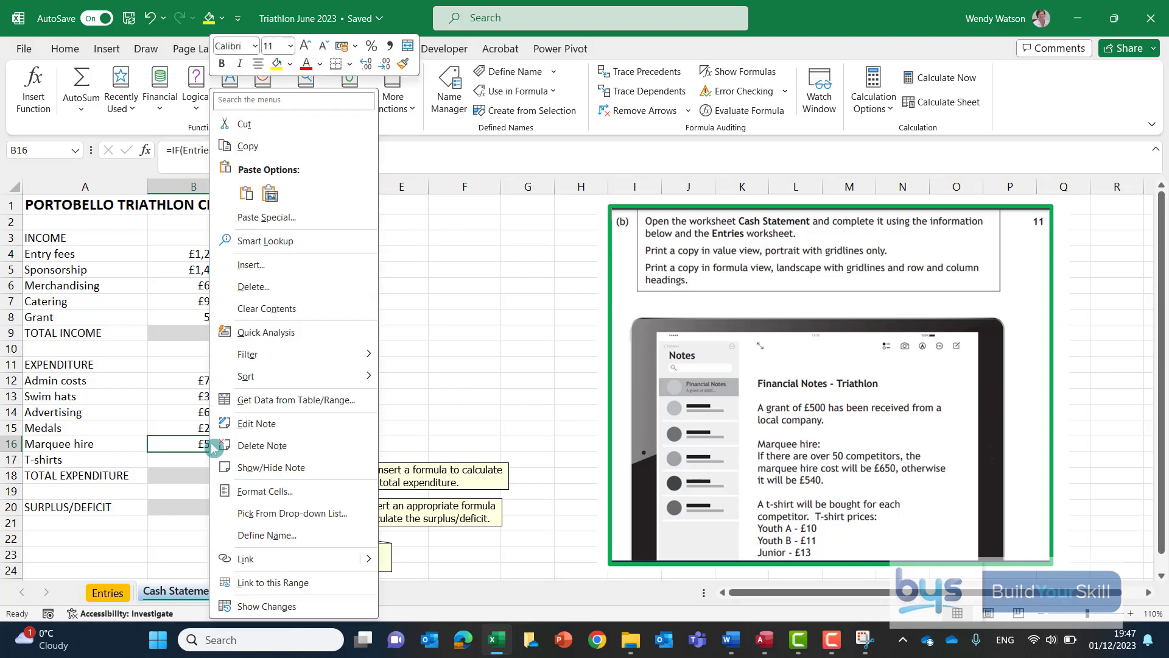
click(244, 448)
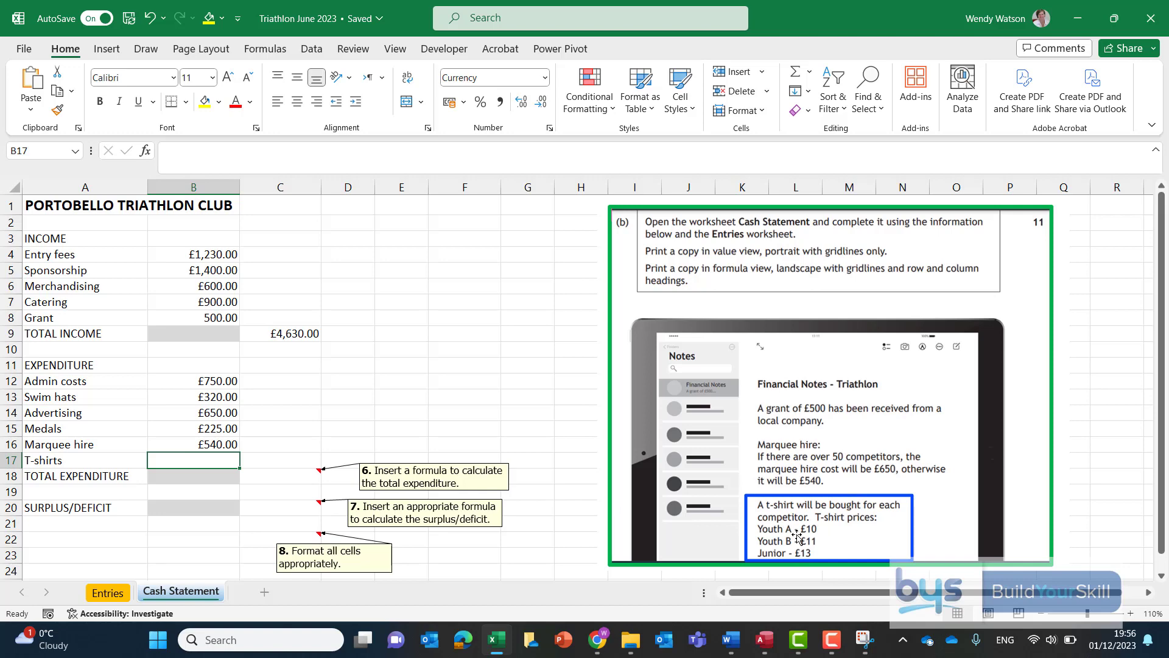
Step: Start B17's T-shirt formula as =10*Entries!$C$38
click(117, 594)
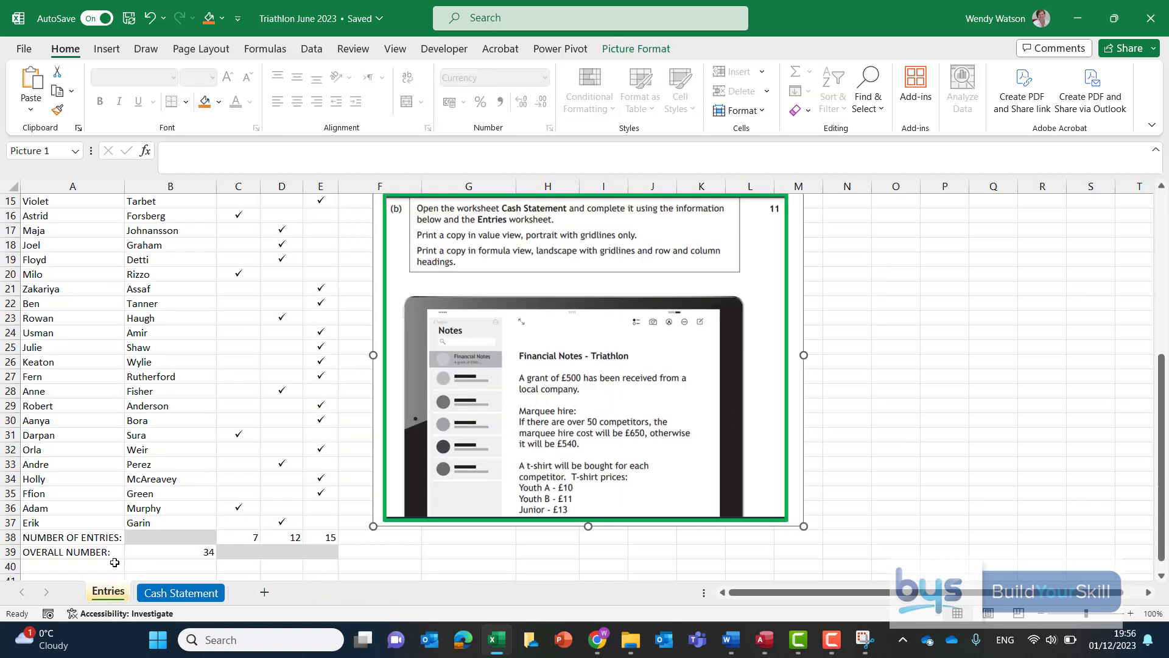
click(207, 594)
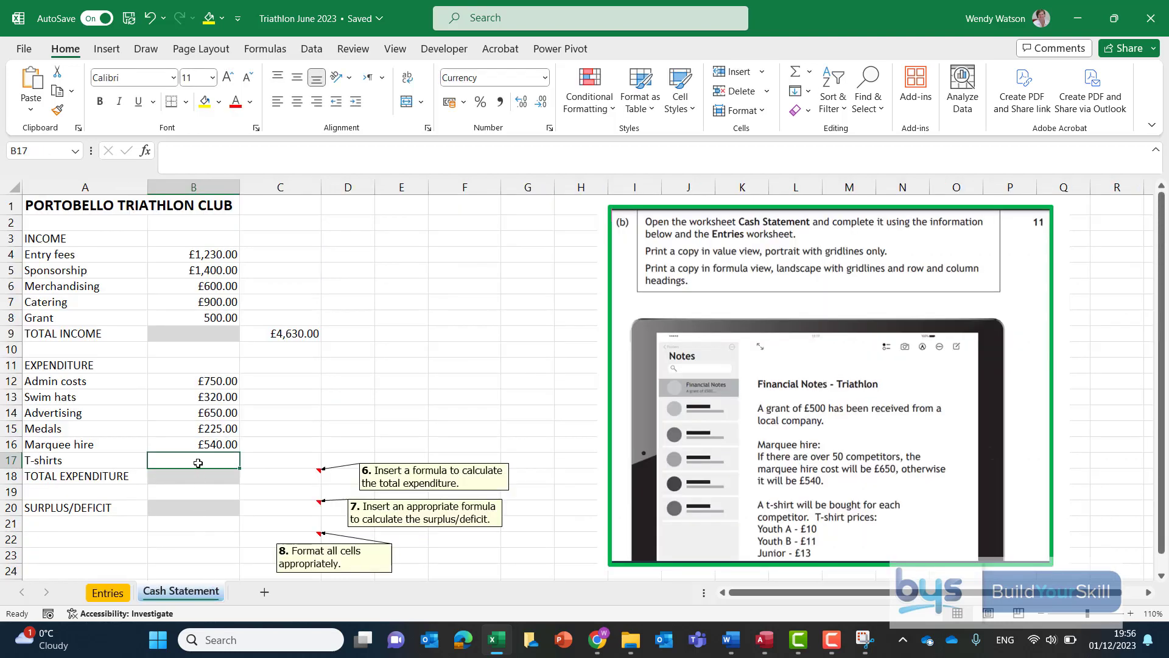
text(=)
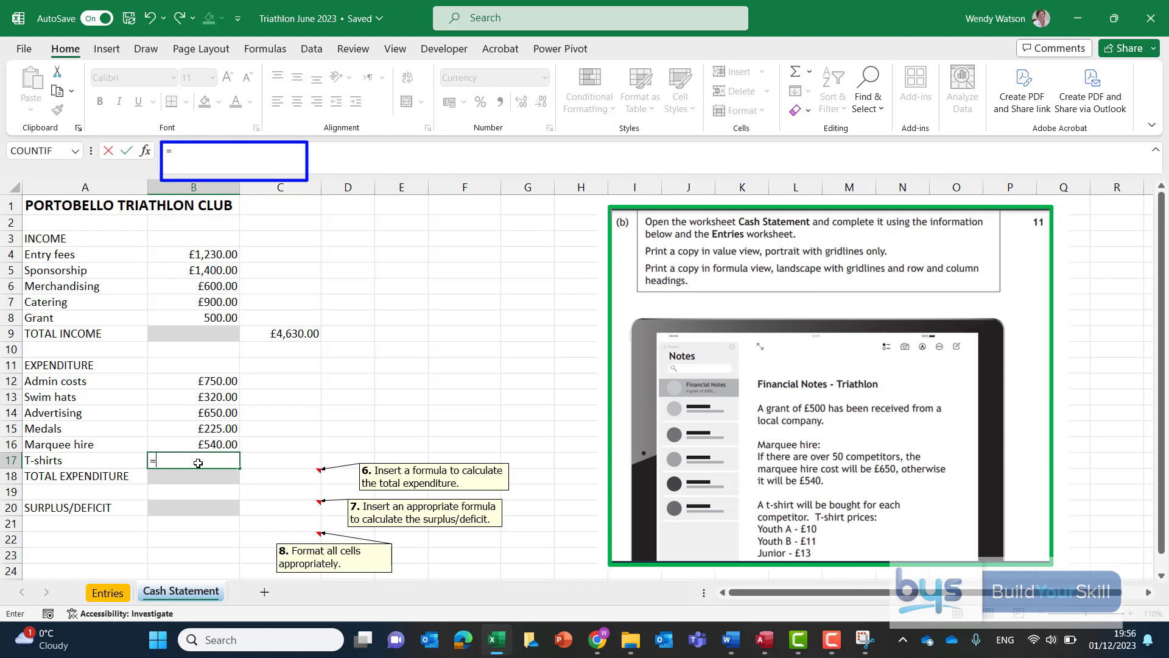
text(10*)
click(108, 593)
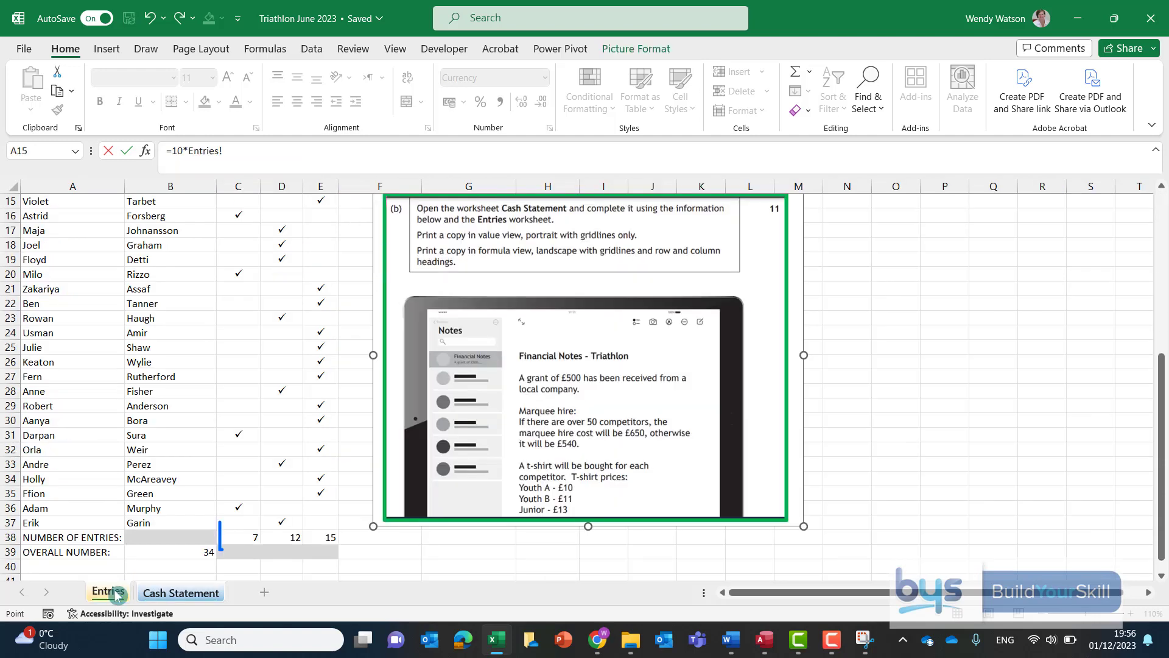
click(246, 536)
key(F4)
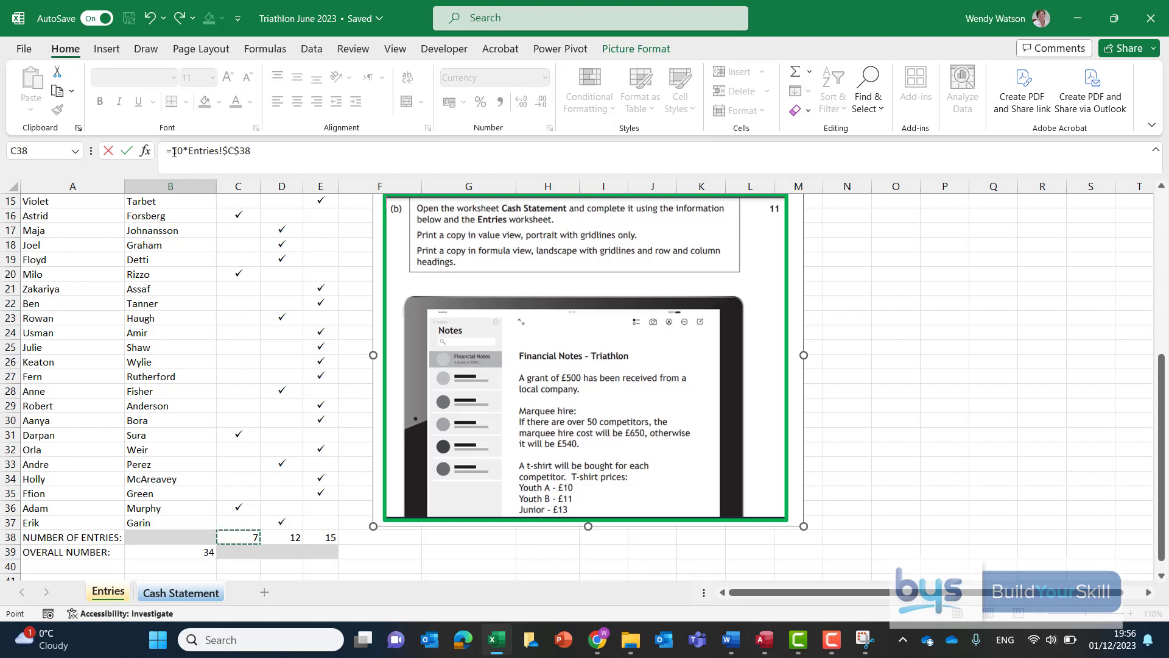
Step: Bracket the first term and add the 11 times Entries D38 term
click(250, 154)
key(Home)
key(Right)
text(()
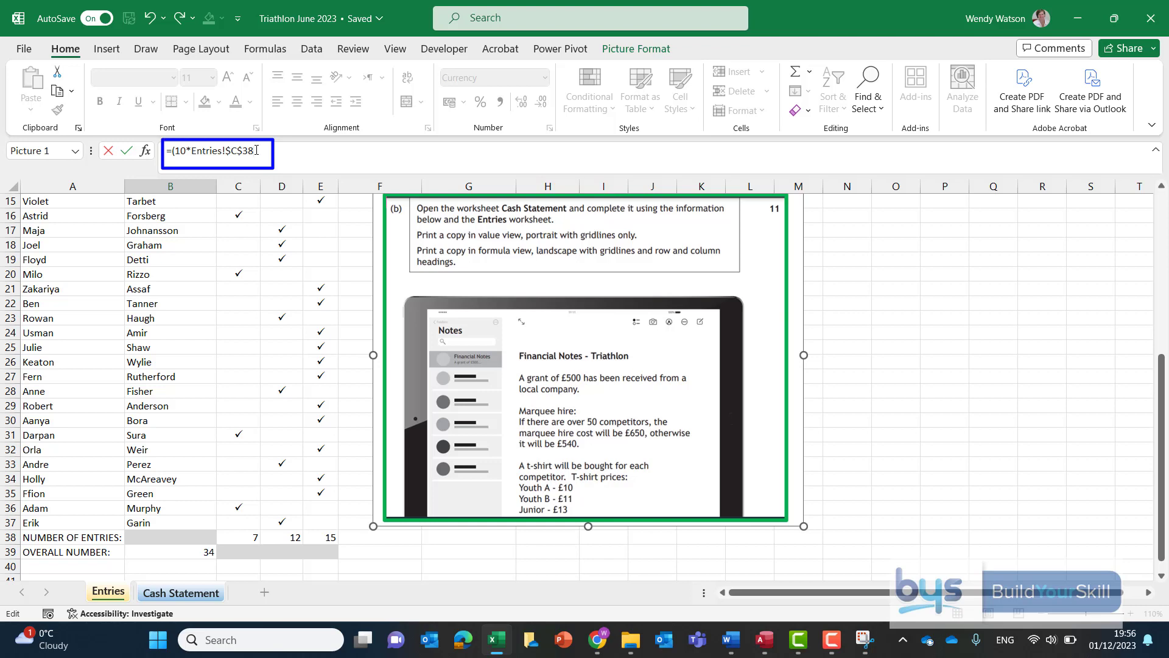
text(+)
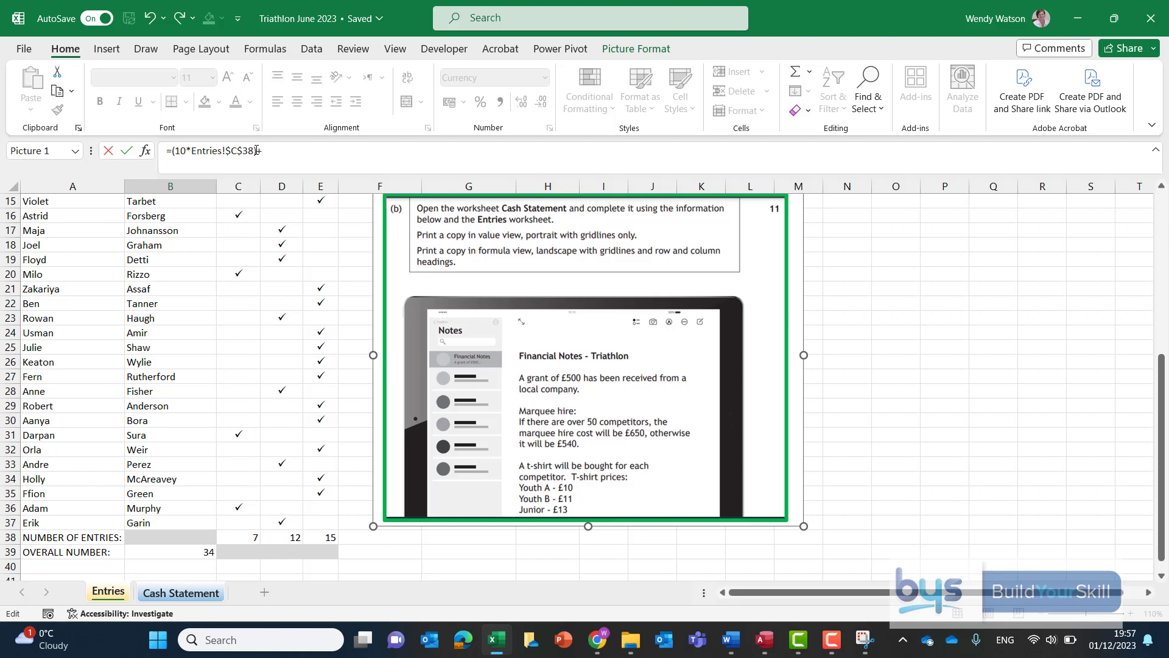
text(11*)
click(287, 538)
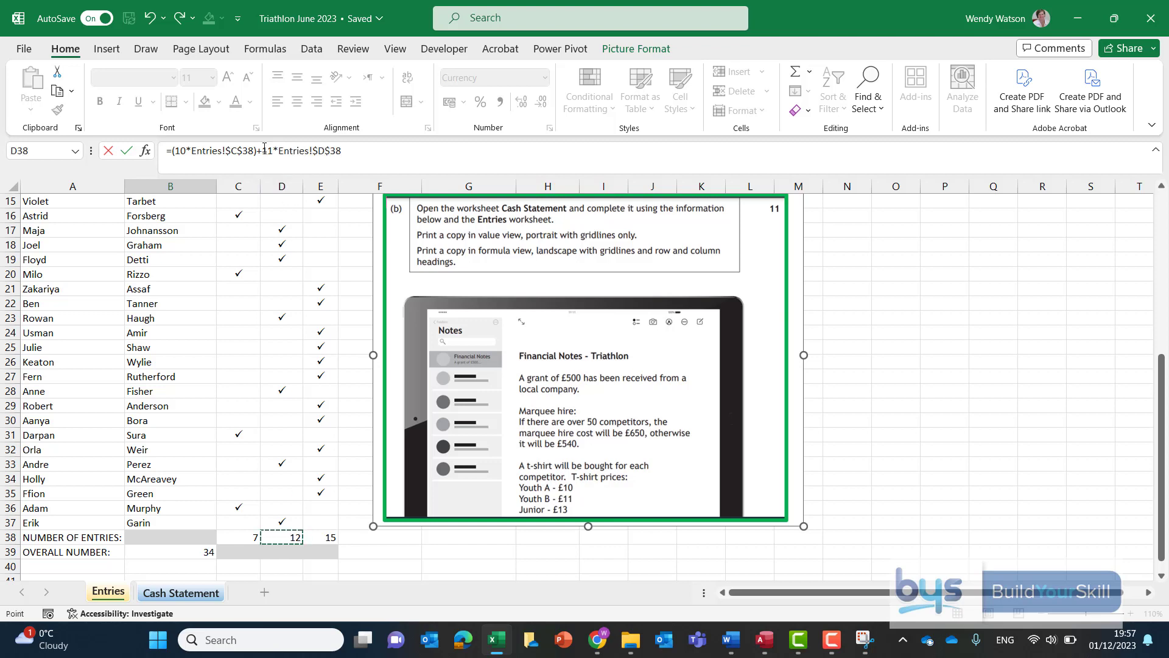
click(290, 154)
text(()
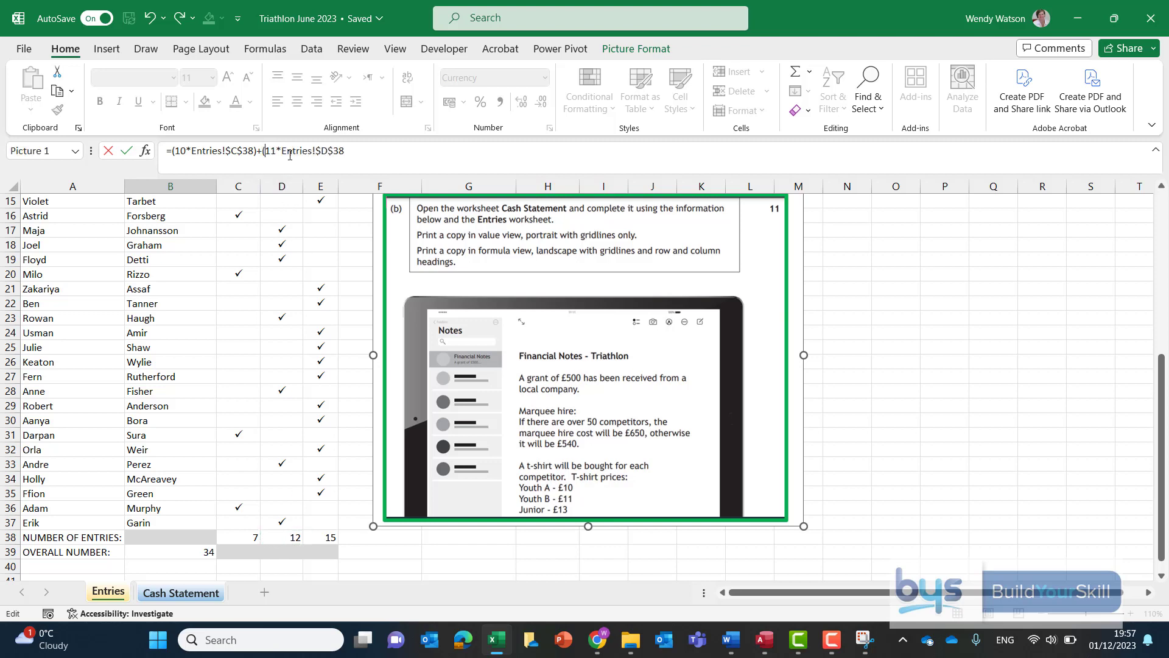
click(346, 151)
text())
Step: Add the 13 times Entries E38 term and confirm, giving £397.00
text(+13*)
click(323, 538)
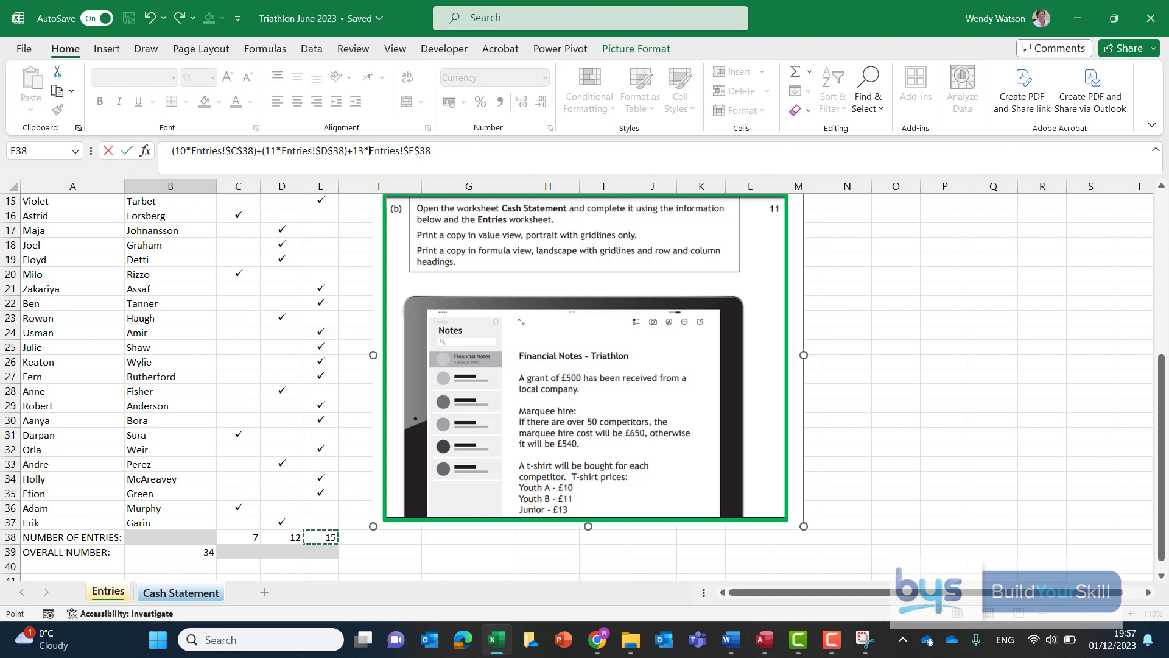
click(410, 165)
text(()
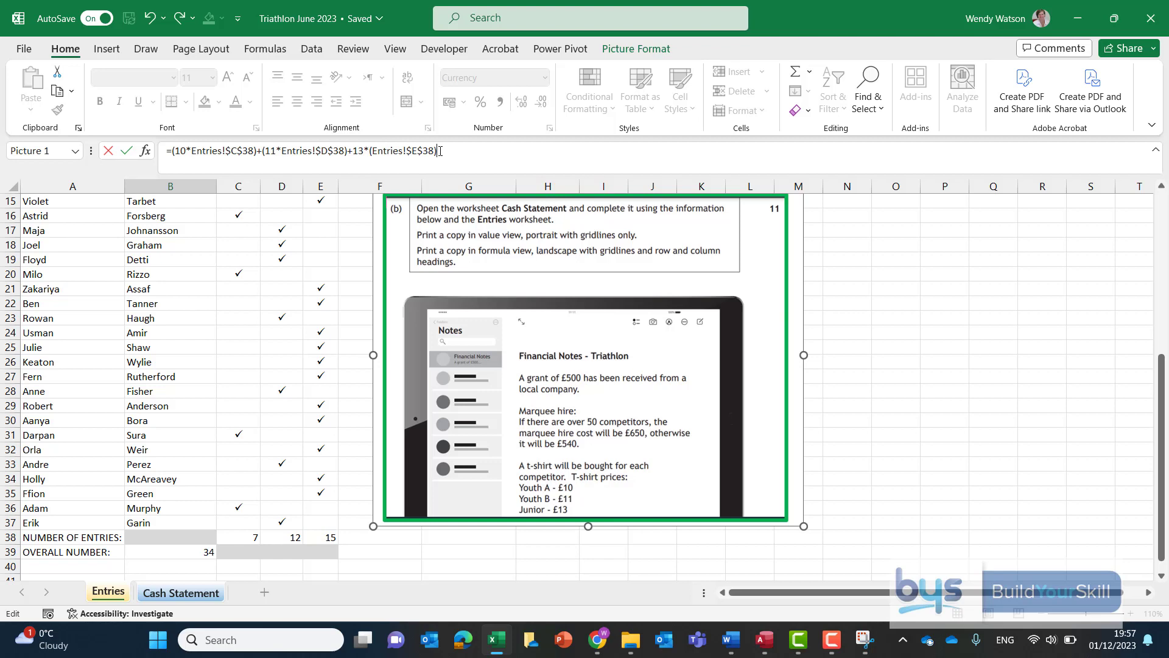
key(Return)
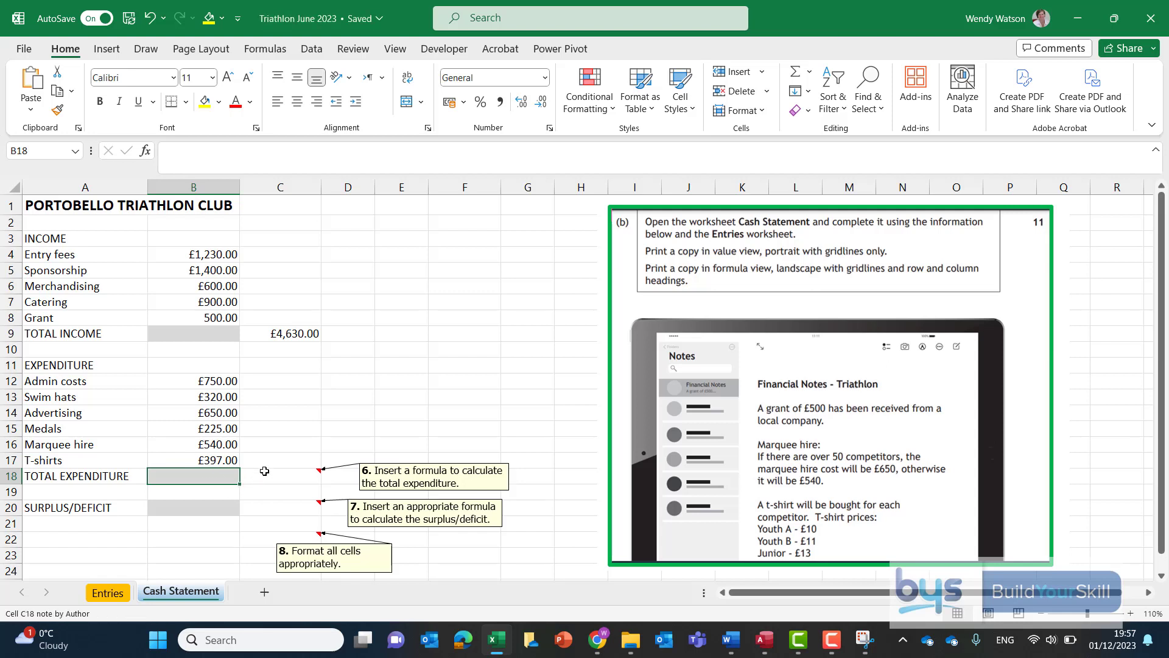
Step: Put =SUM(B12:B17) in C18, giving £2,882.00, and hide its task note
click(286, 476)
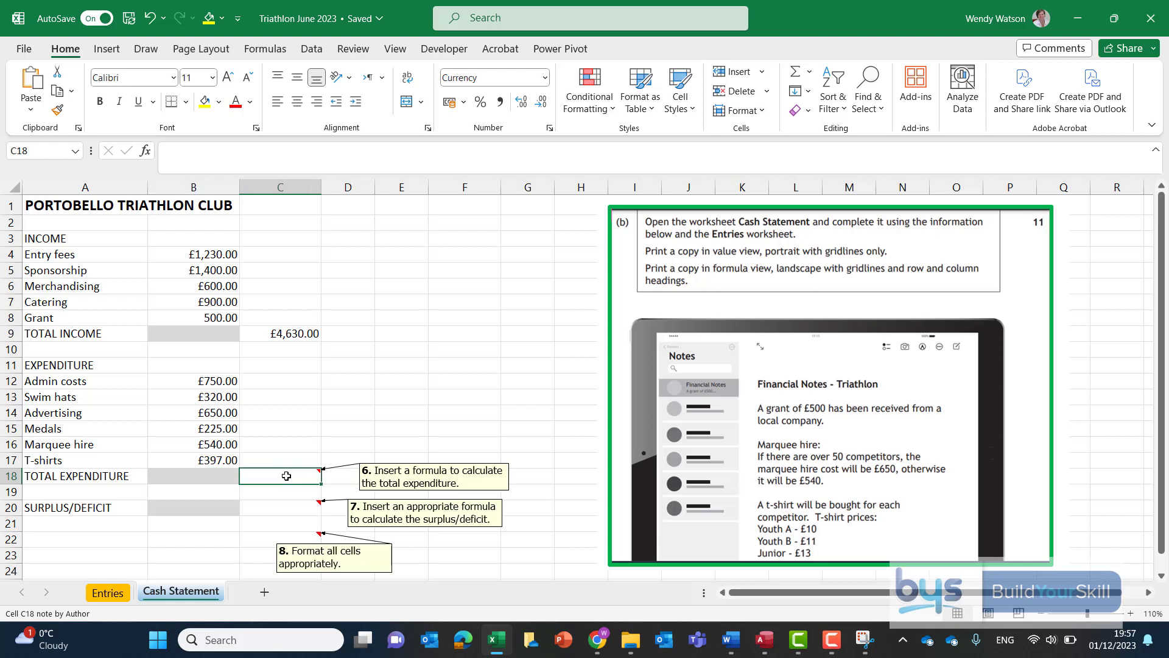
click(800, 75)
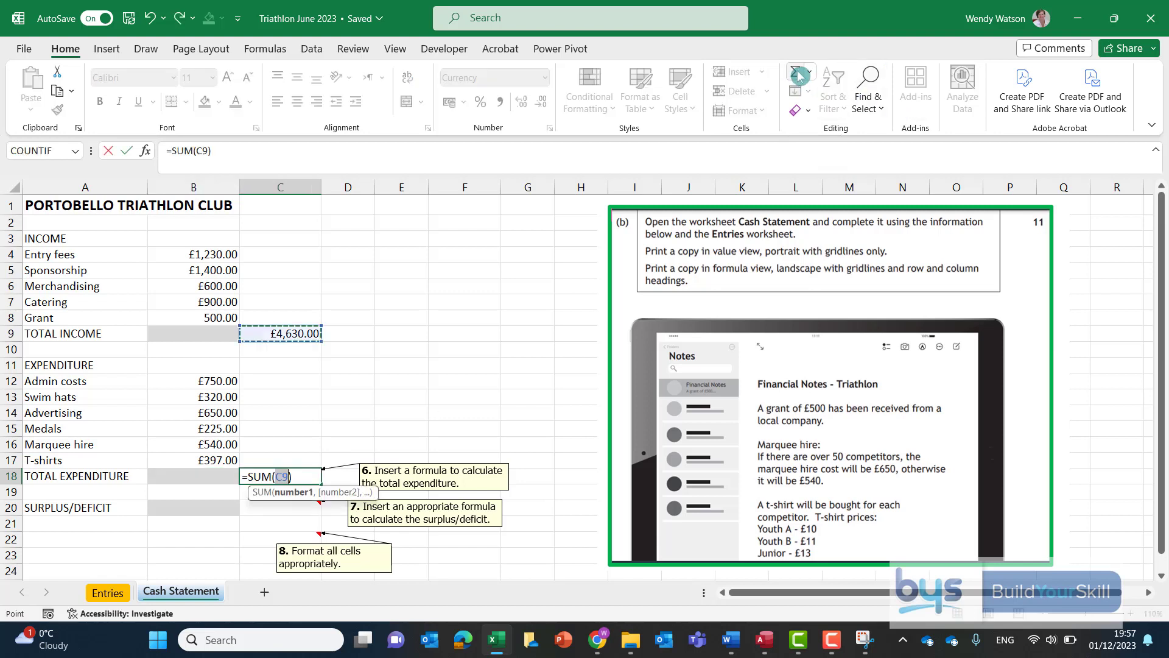
click(218, 382)
drag(218, 382, 215, 461)
key(Return)
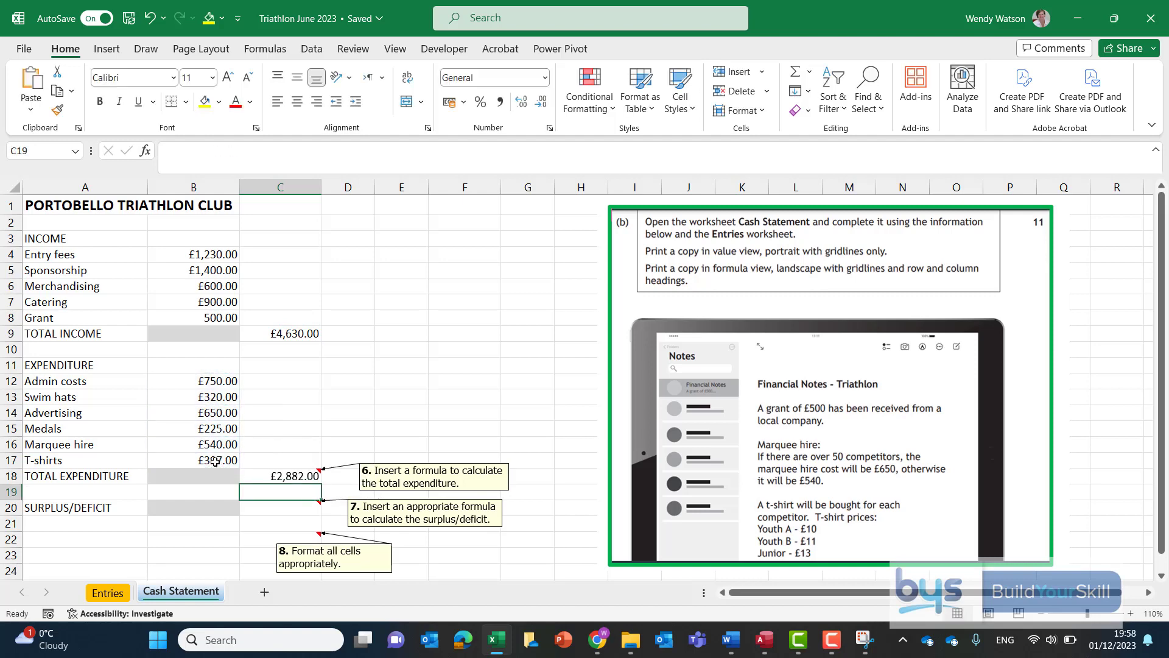
right_click(277, 477)
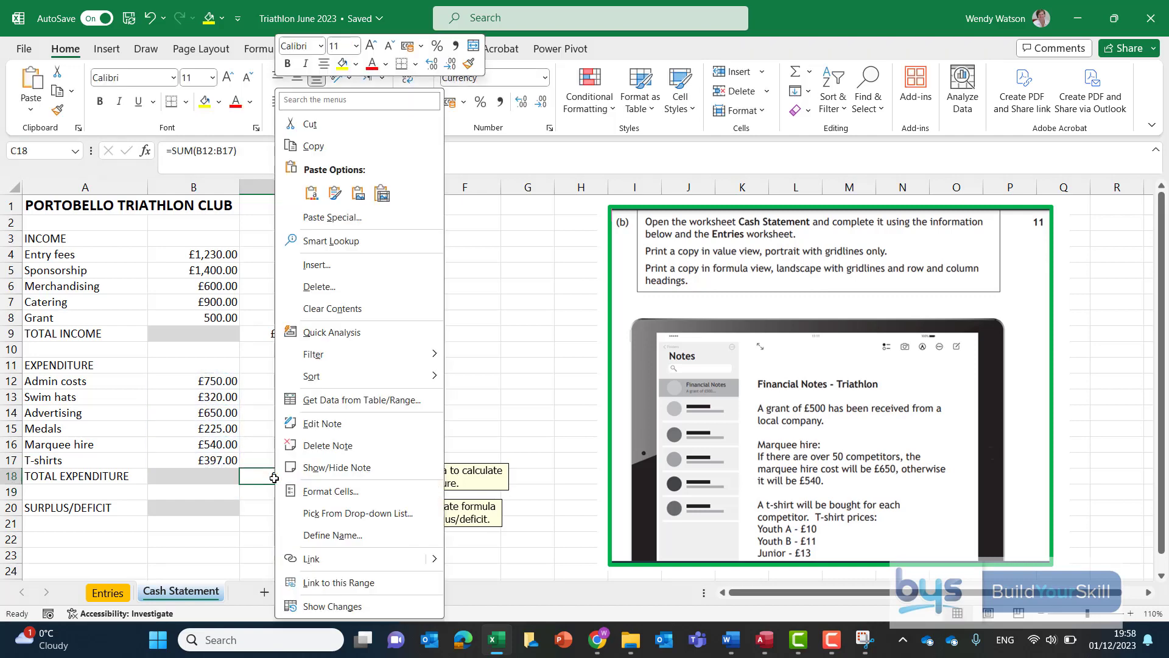
click(305, 467)
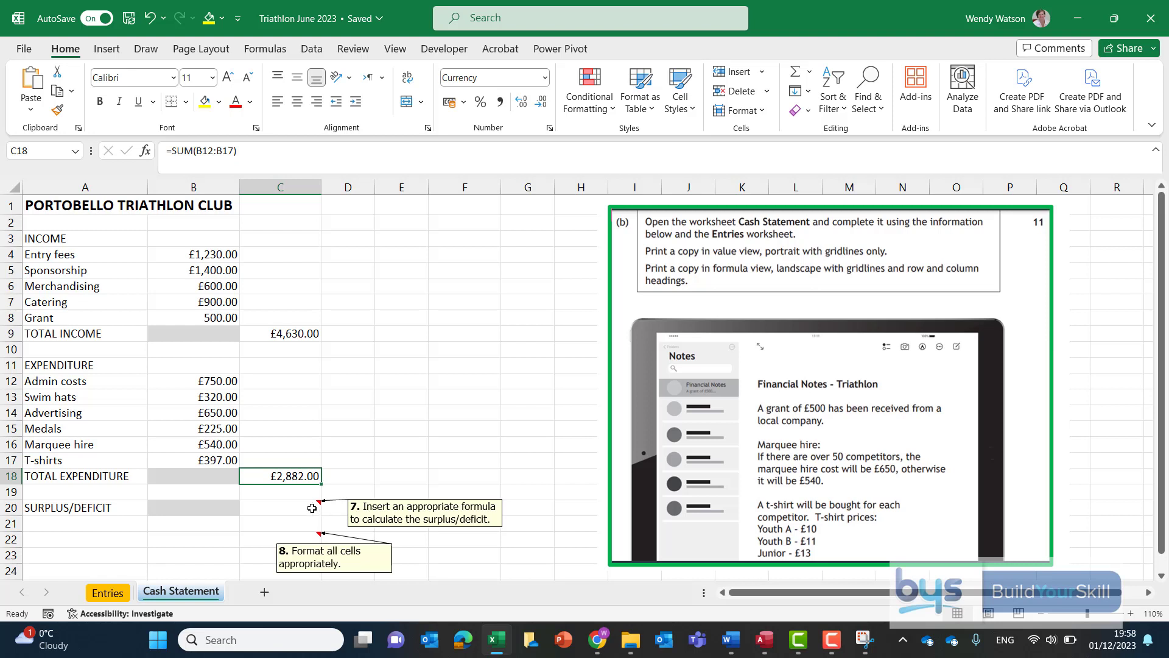
Step: Enter =C9-C18 in C20 so the surplus shows £1,748.00
click(286, 509)
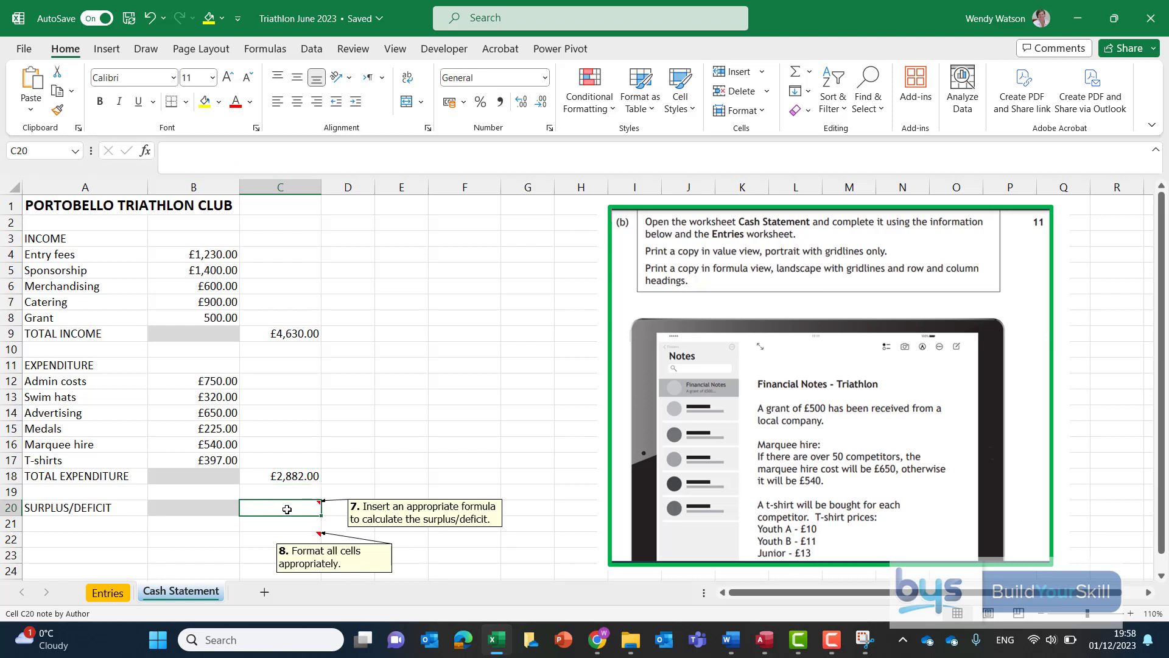
text(=)
click(278, 334)
text(-)
click(289, 475)
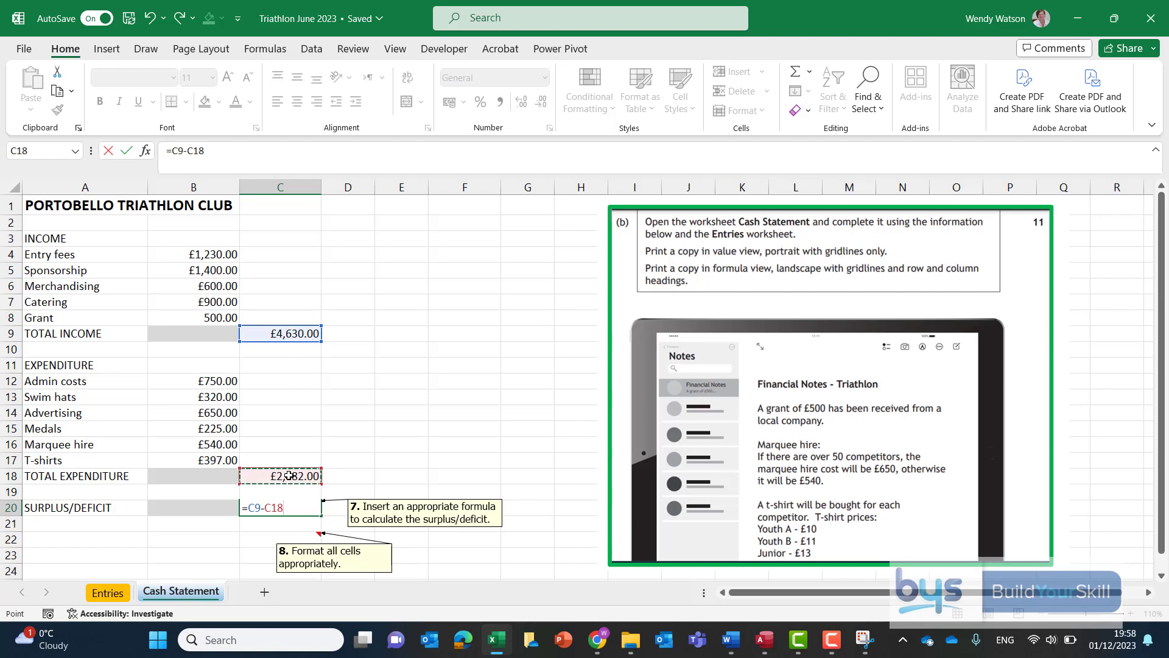
key(Return)
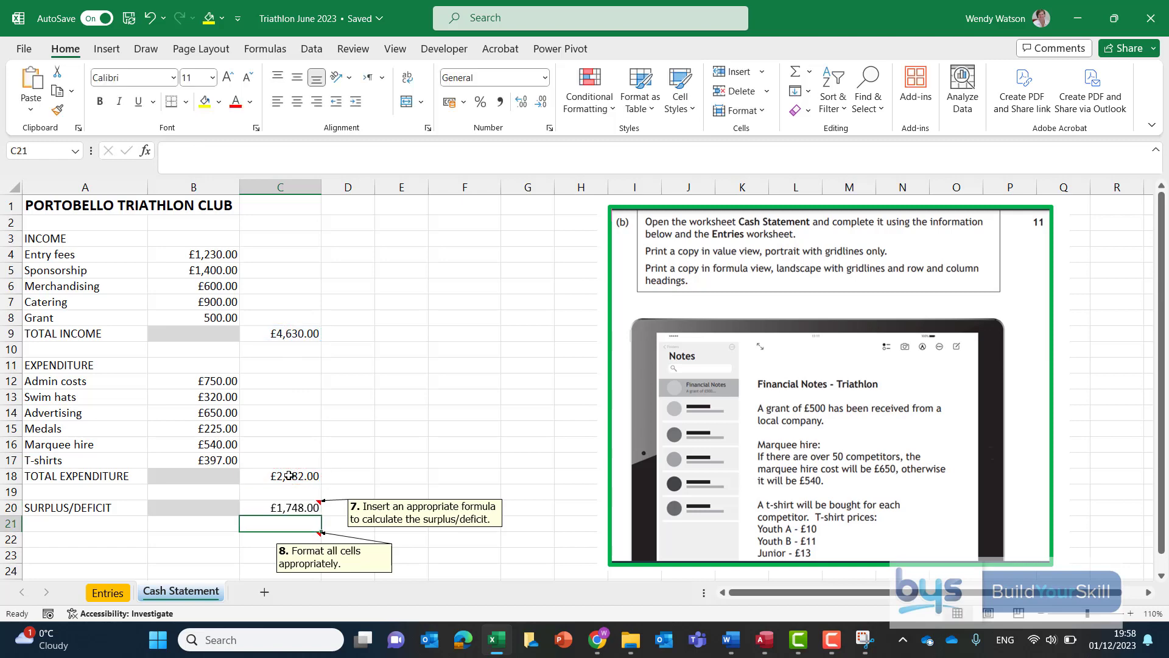
Step: Delete the remaining task notes, including the one on C20
right_click(287, 510)
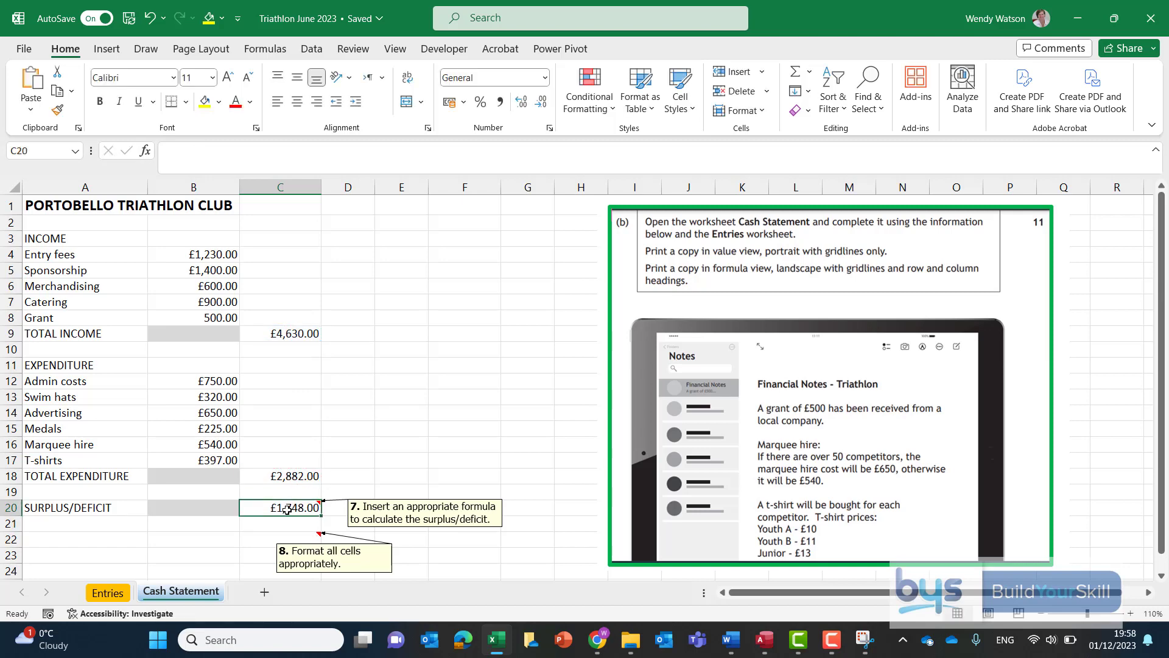
click(337, 446)
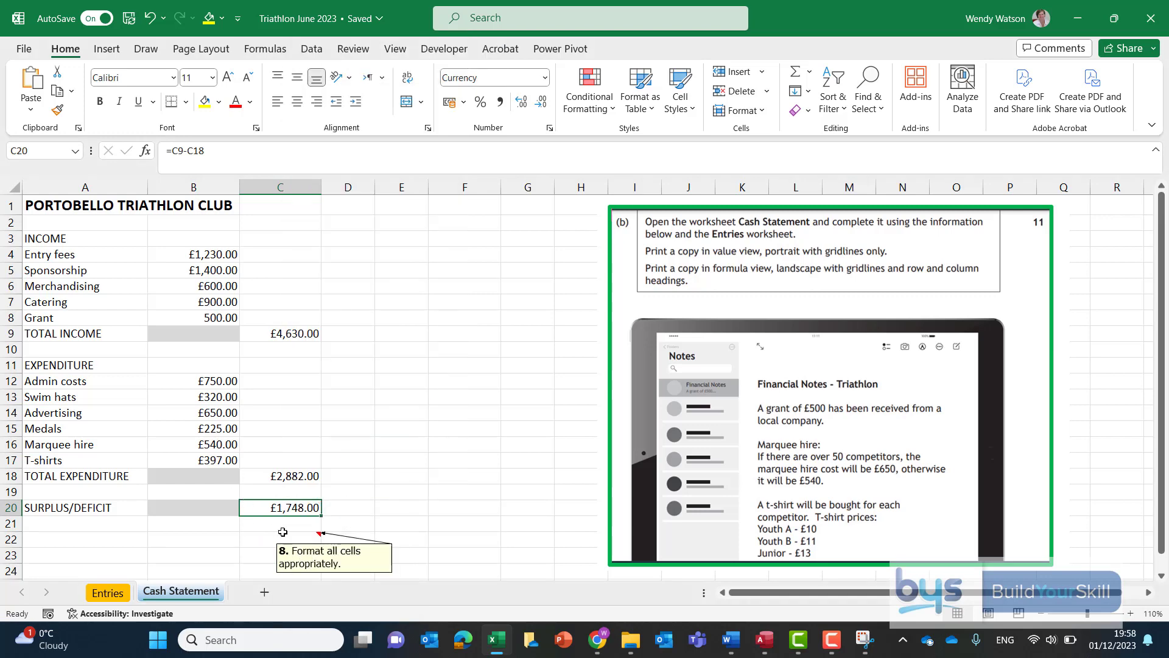
right_click(299, 543)
click(271, 540)
right_click(279, 531)
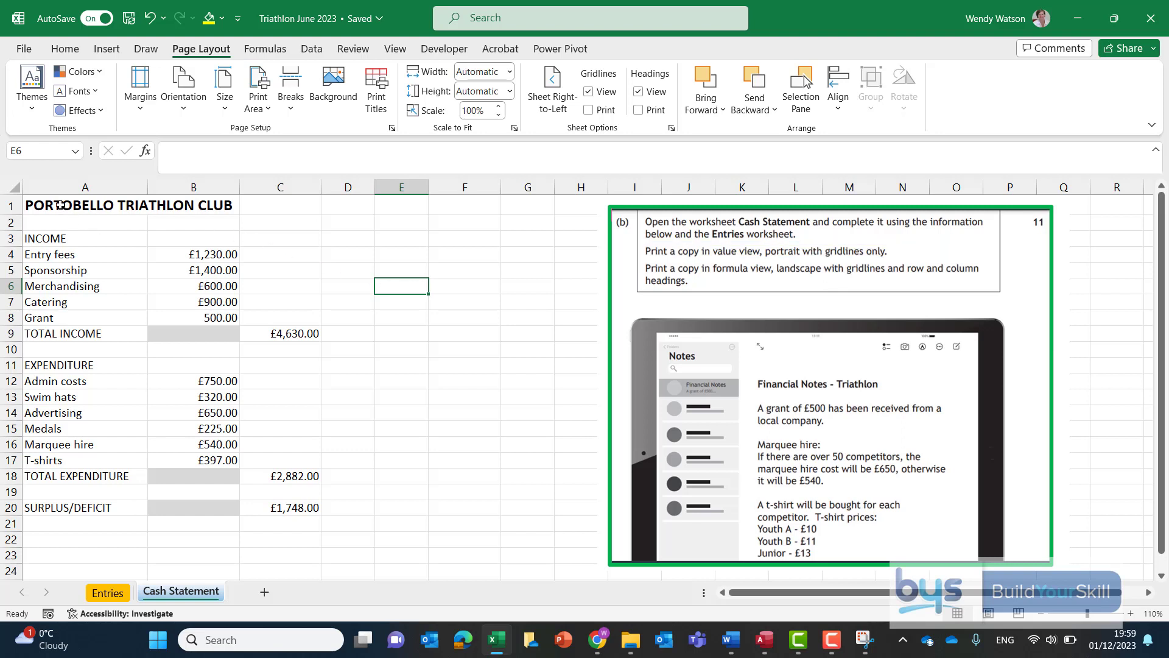
Step: For the A1:C20 statement table, turn on gridline printing and set portrait orientation
drag(91, 207, 298, 508)
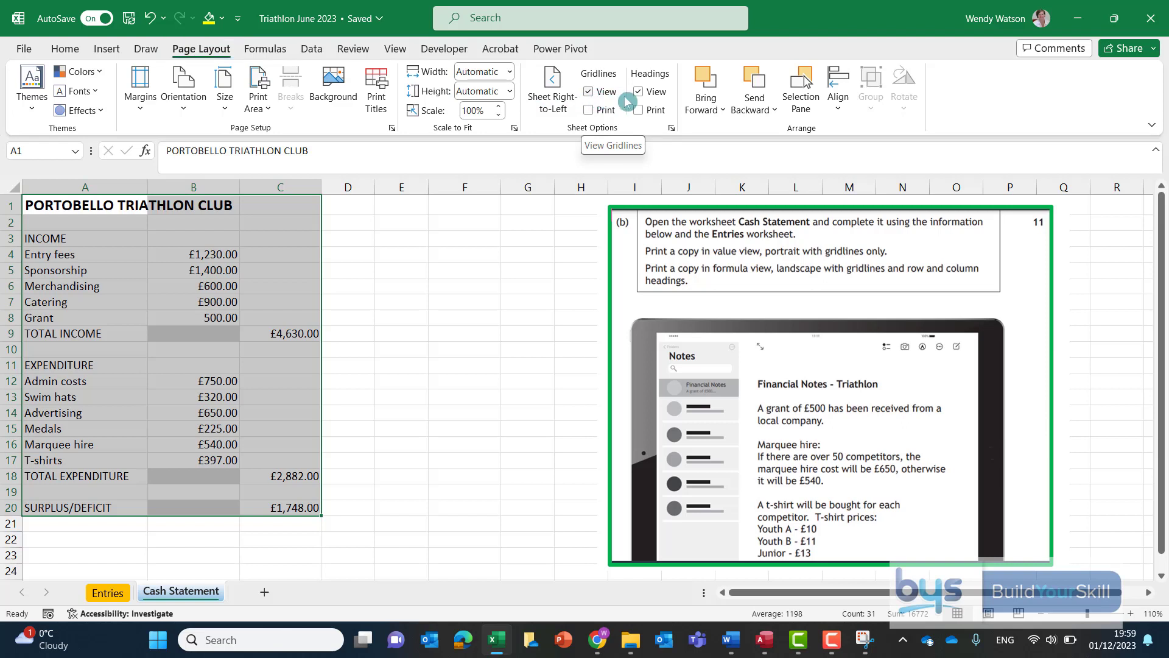
click(588, 111)
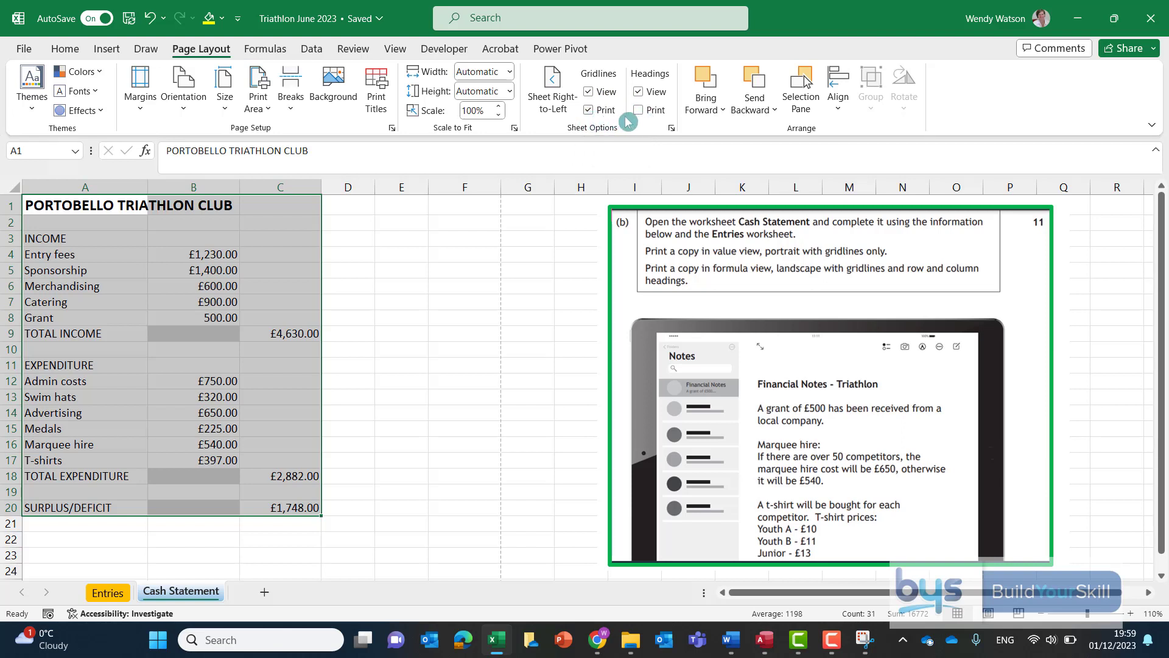
click(184, 97)
click(189, 137)
Step: Preview the printed page in File > Print, then return to the sheet
click(20, 53)
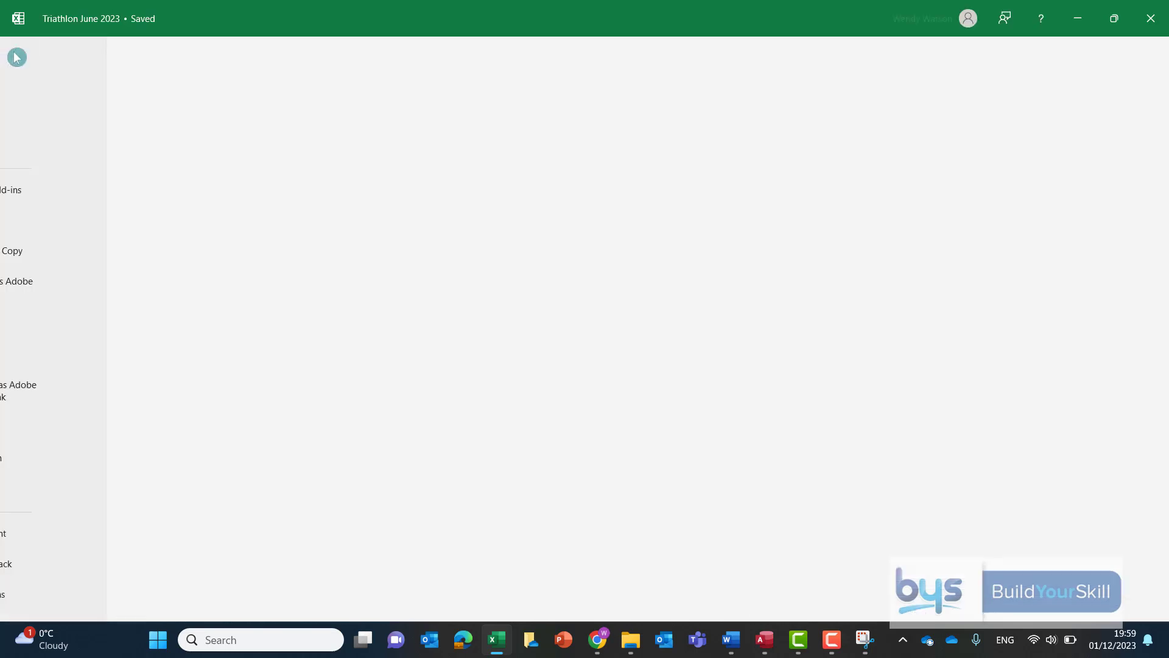
click(47, 328)
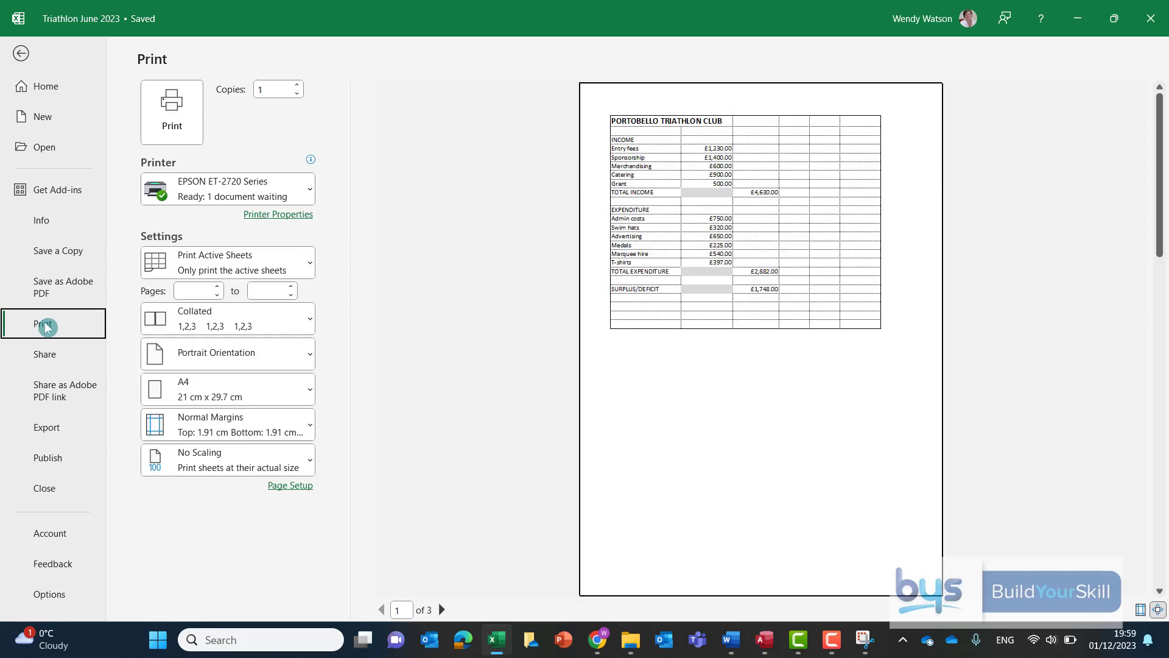
click(19, 55)
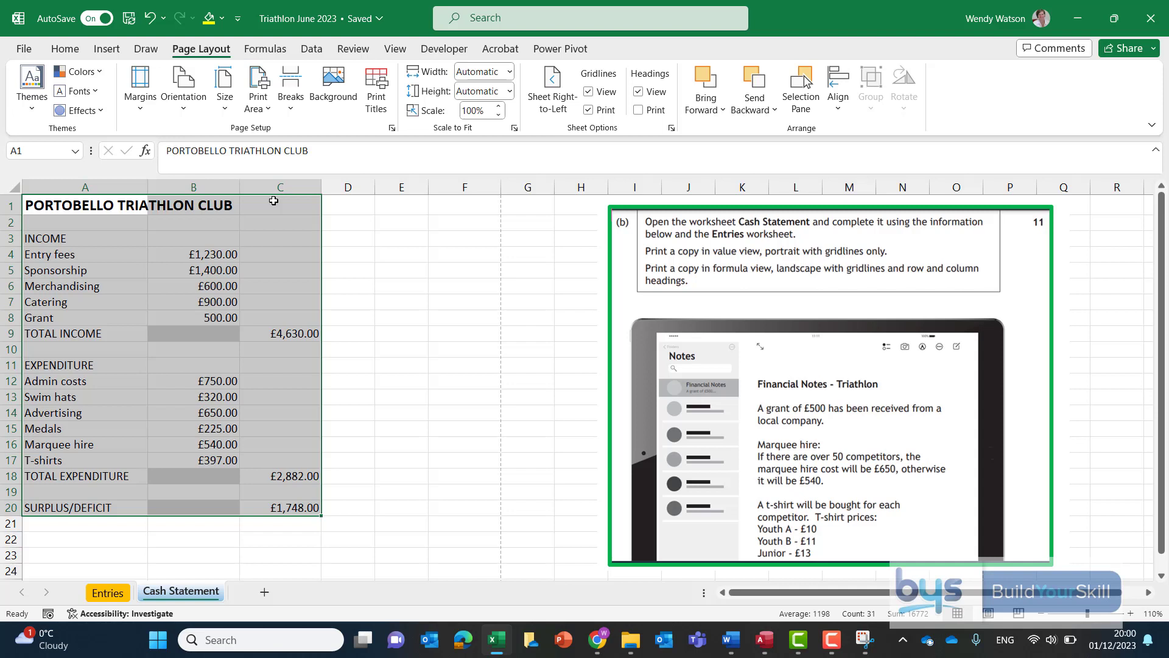
Step: Switch the sheet to formula view and turn on printing of row and column headings
click(186, 113)
key(Escape)
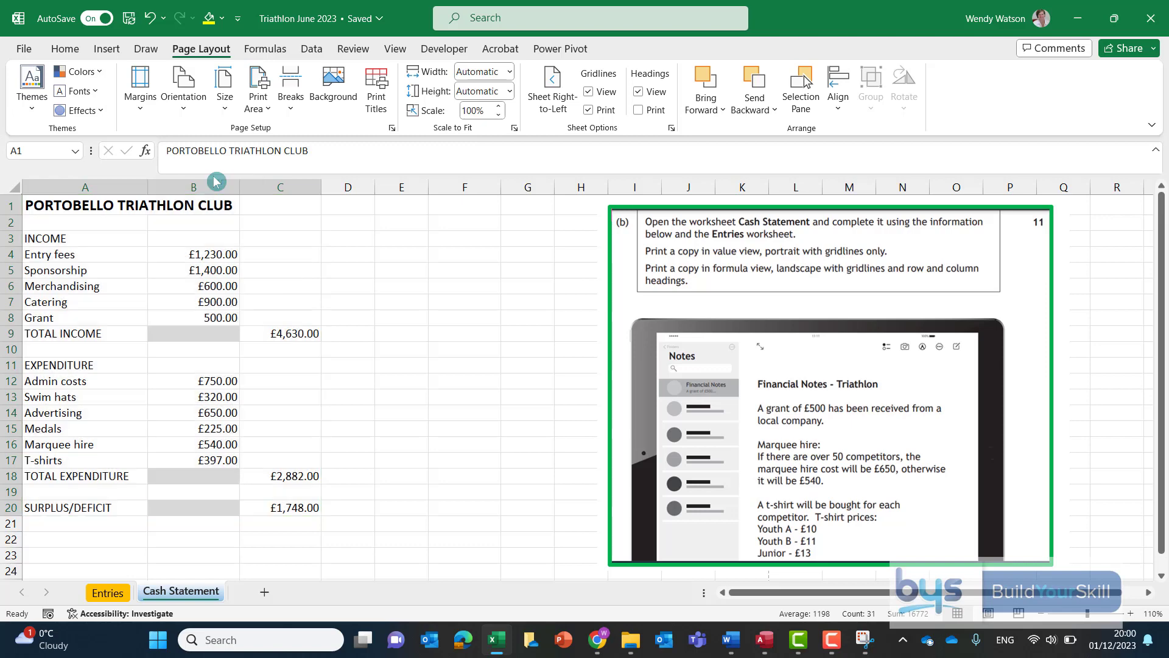
key(ctrl+grave)
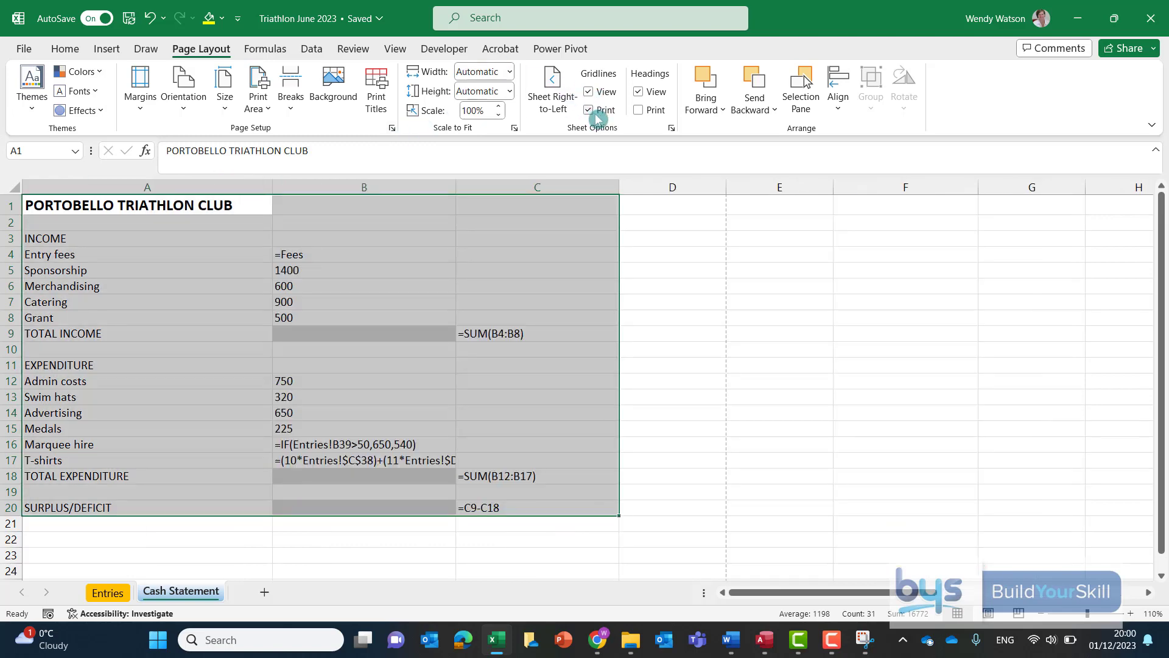
click(638, 111)
Step: Preview the formula-view printout, then turn off Show Formulas to display values again
click(32, 52)
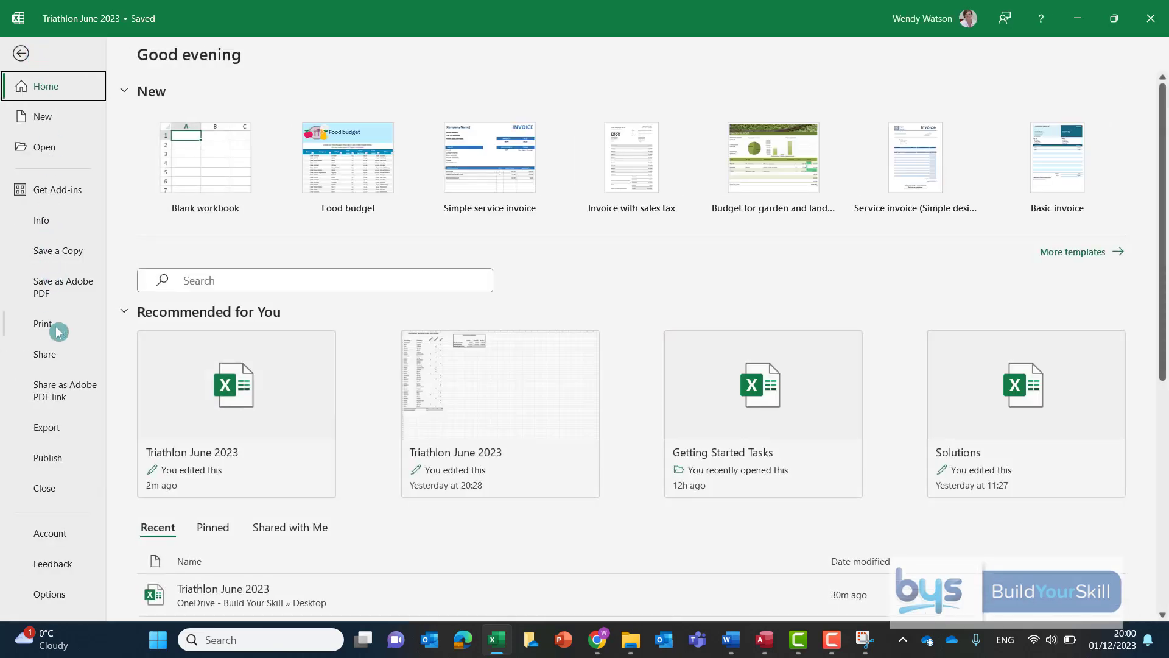
click(54, 327)
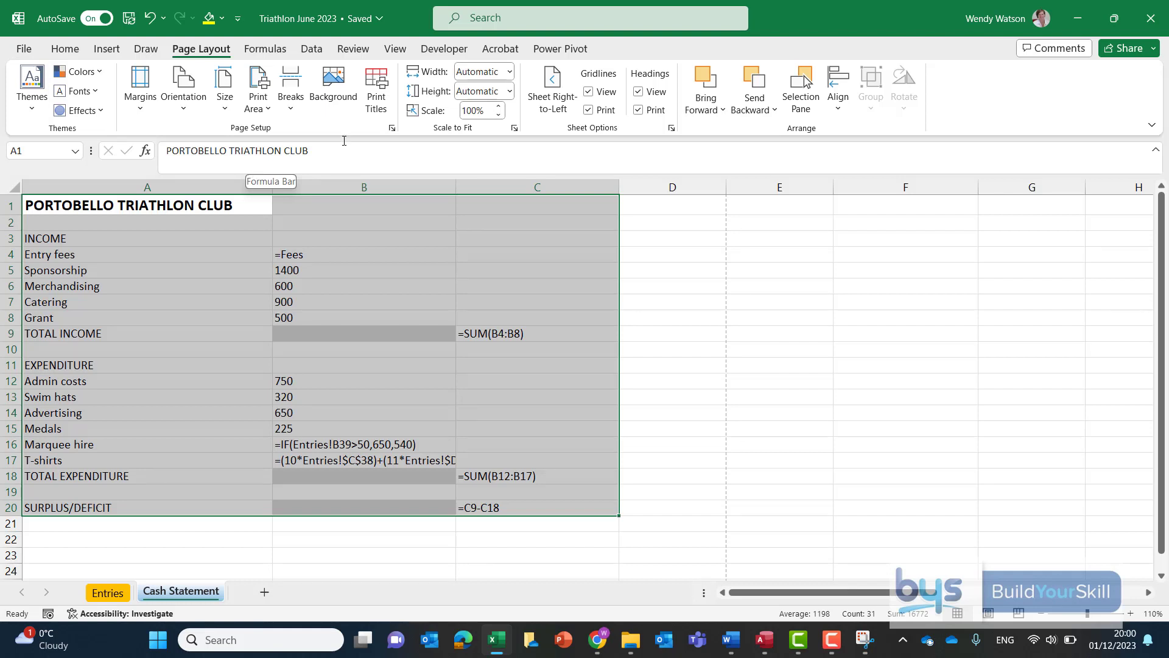
click(271, 54)
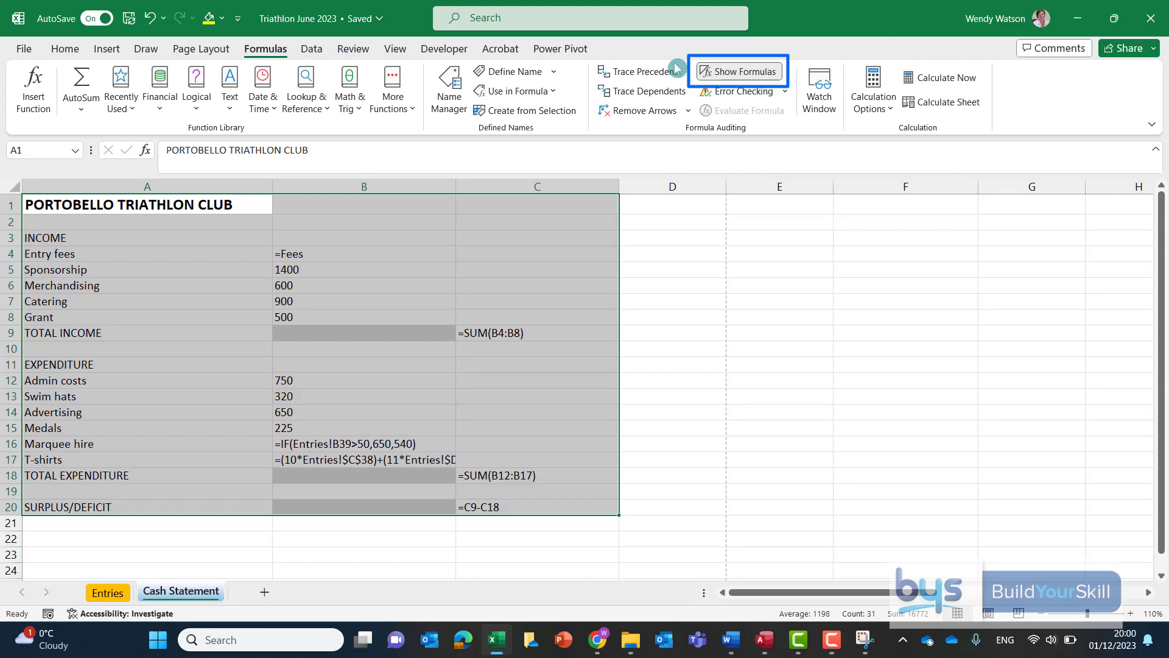
click(729, 74)
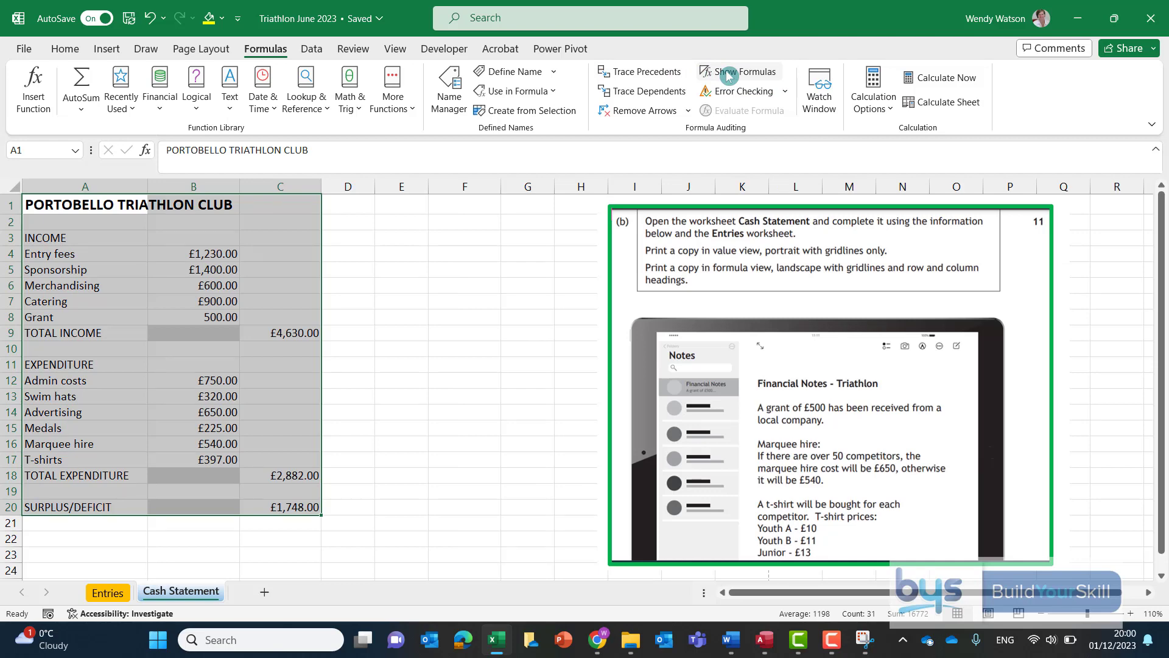
Step: On the Entries sheet, delete the task instructions picture covering the entry list
click(109, 592)
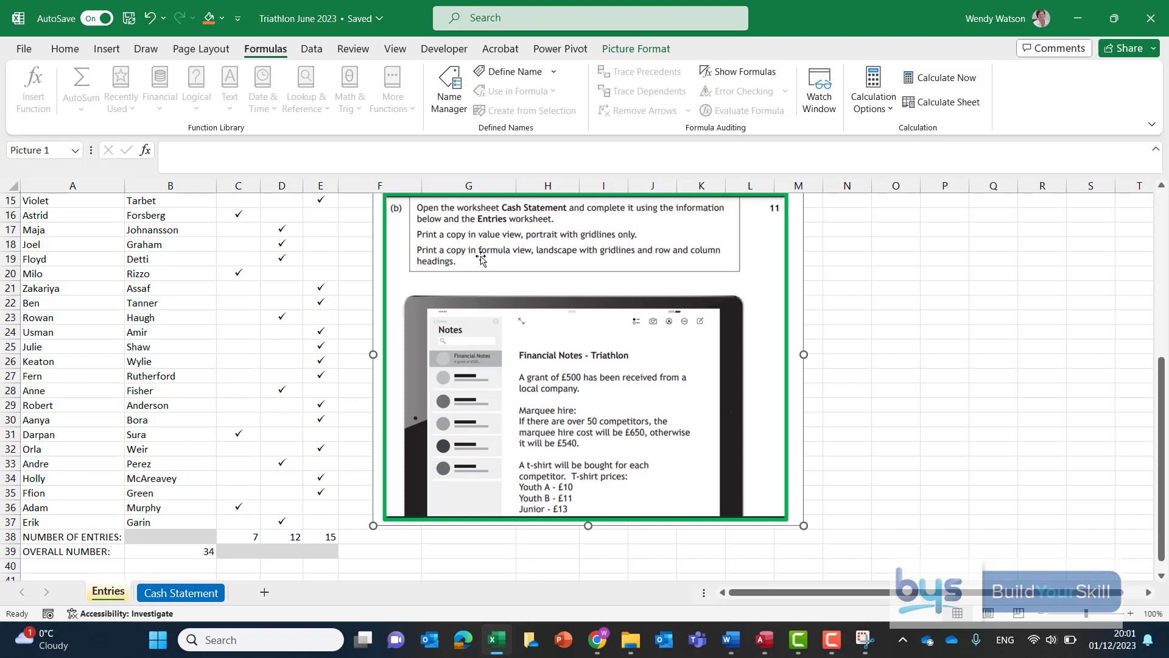
key(Delete)
scroll(483, 295, up, 3)
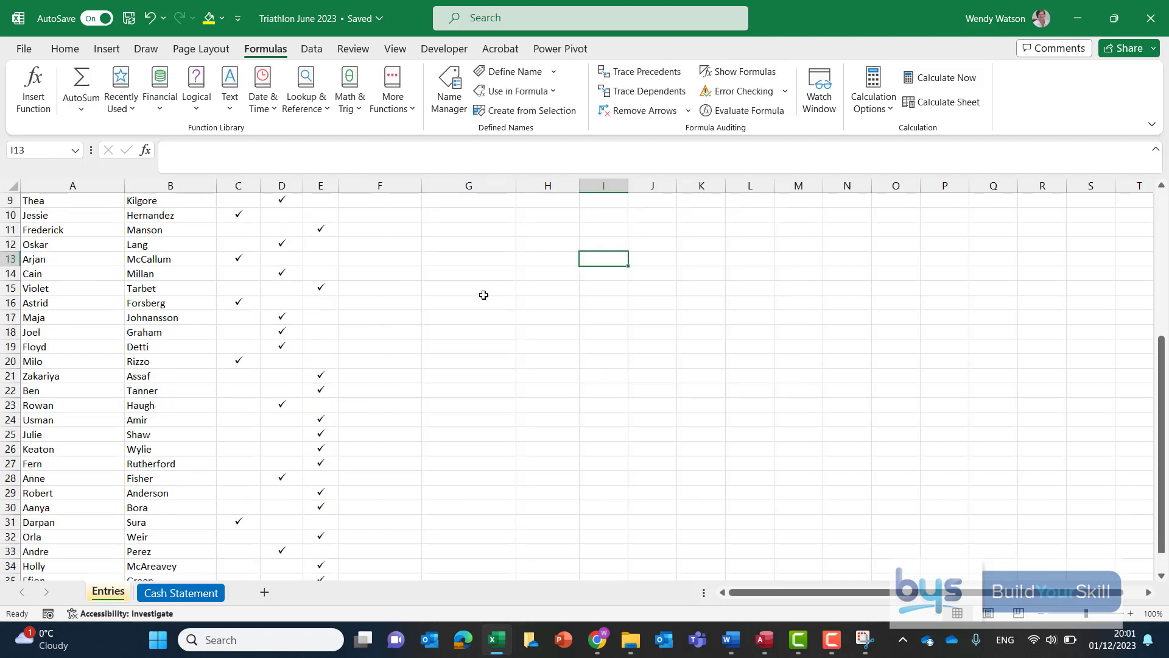